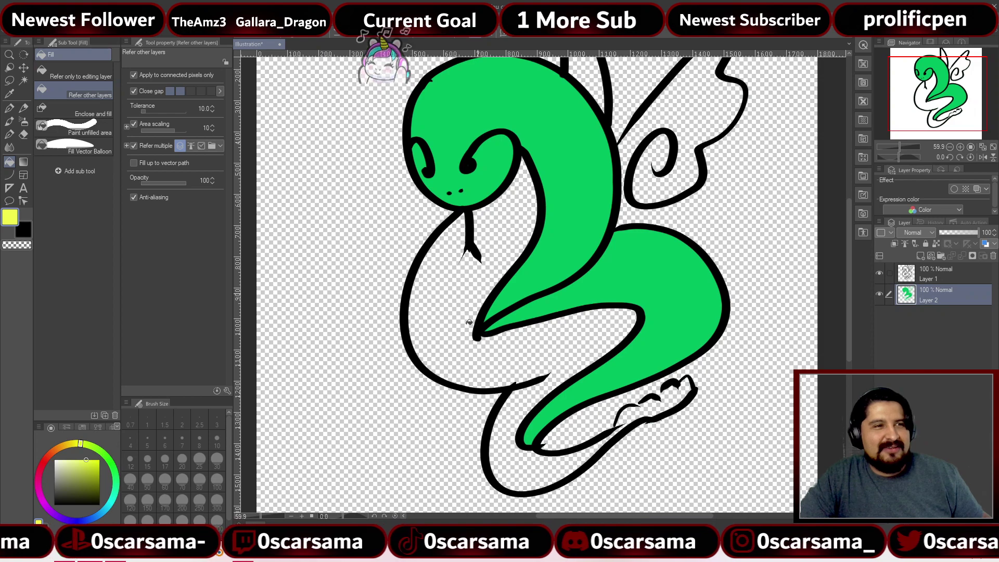
Try to fill the snake's belly with yellow and undo the fill
{"action": "left_click", "coordinate": [489, 334]}
{"action": "key", "text": "ctrl+x"}
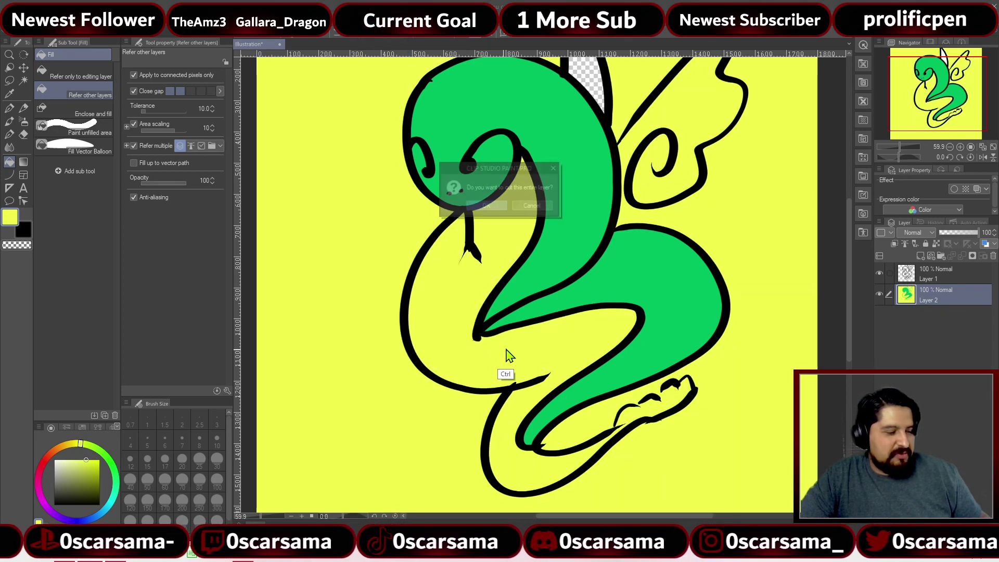
{"action": "left_click", "coordinate": [532, 206]}
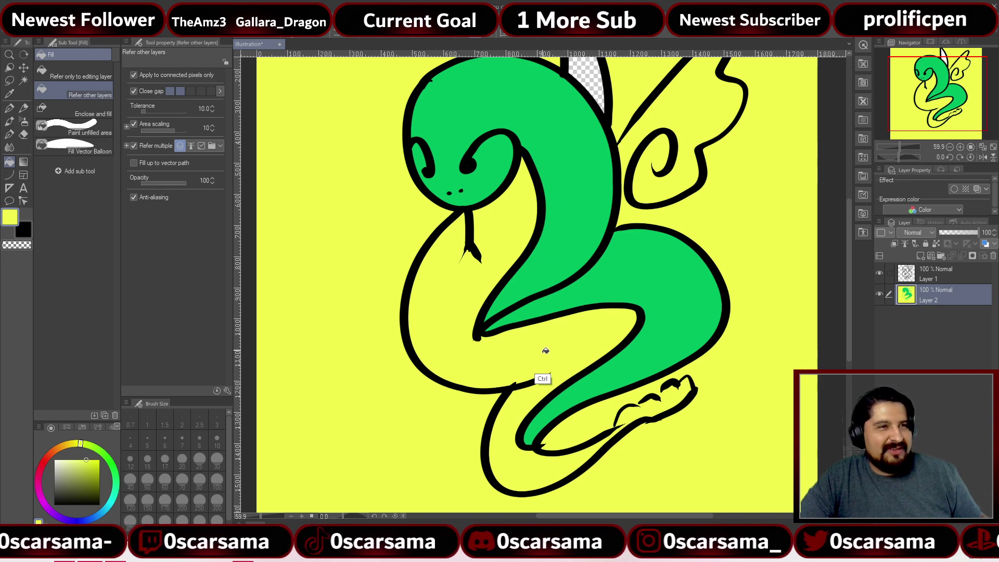
{"action": "key", "text": "ctrl+z"}
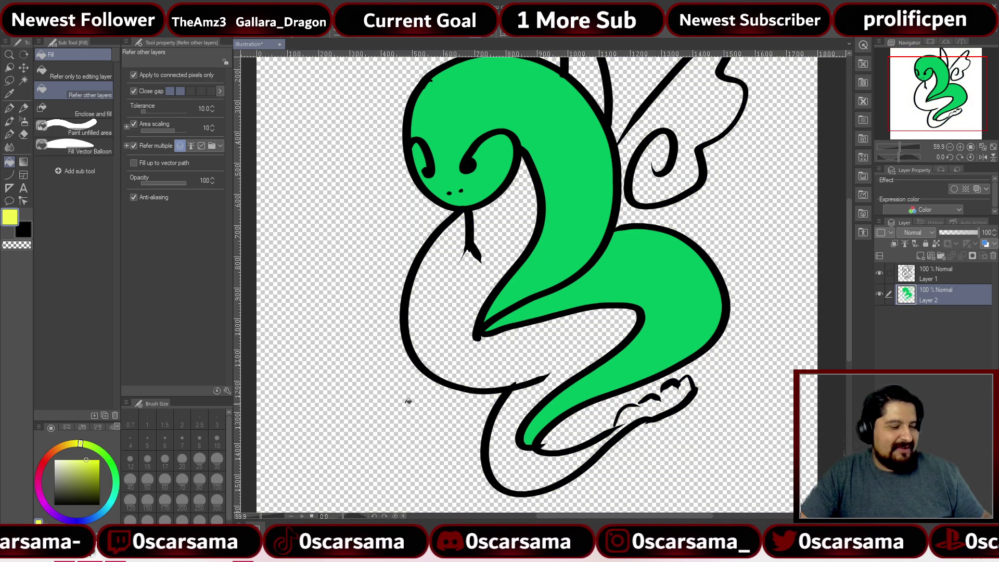
Close the gaps in the line art around the snake's tail rattle with black G-pen strokes
{"action": "key", "text": "p"}
{"action": "left_click", "coordinate": [23, 230]}
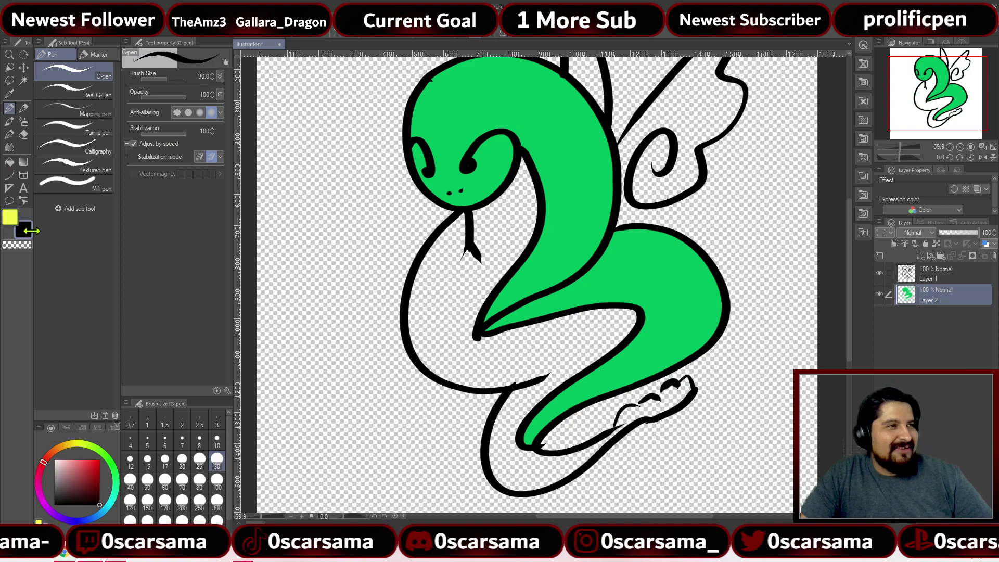
{"action": "left_click_drag", "start_coordinate": [635, 411], "coordinate": [664, 386]}
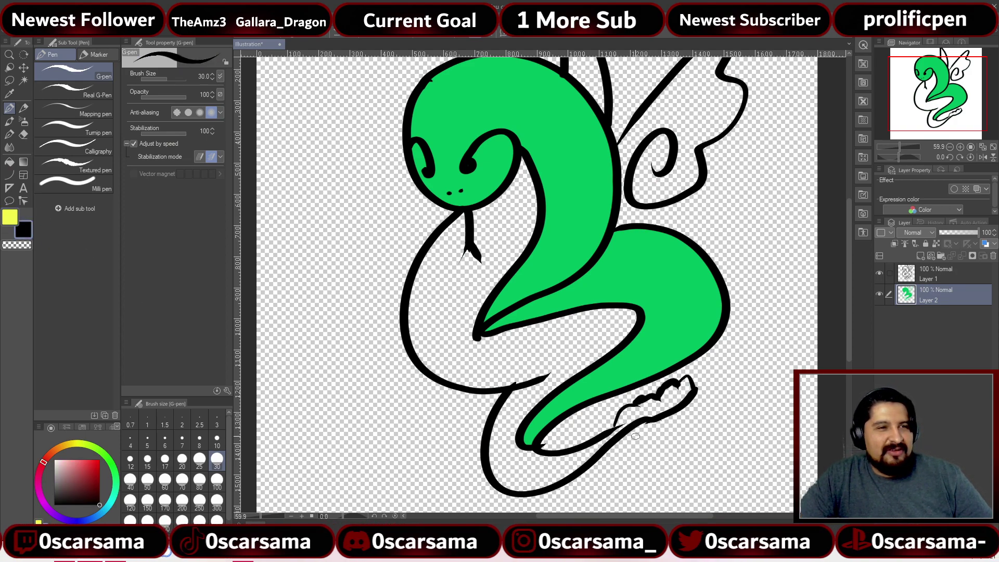
{"action": "left_click_drag", "start_coordinate": [620, 424], "coordinate": [639, 422]}
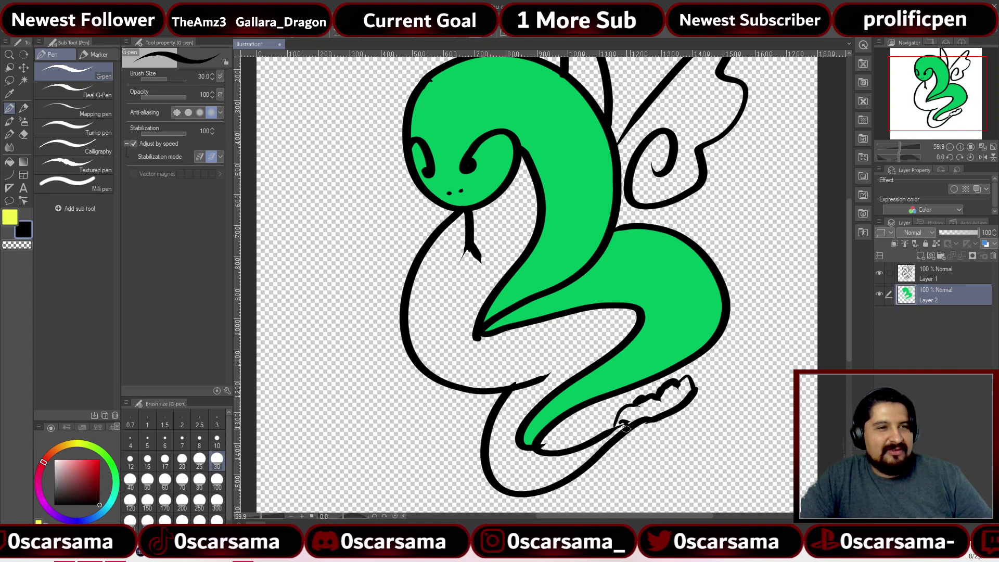
Try filling the snake's belly with black and with bright yellow, undoing each fill
{"action": "key", "text": "g"}
{"action": "key", "text": "g"}
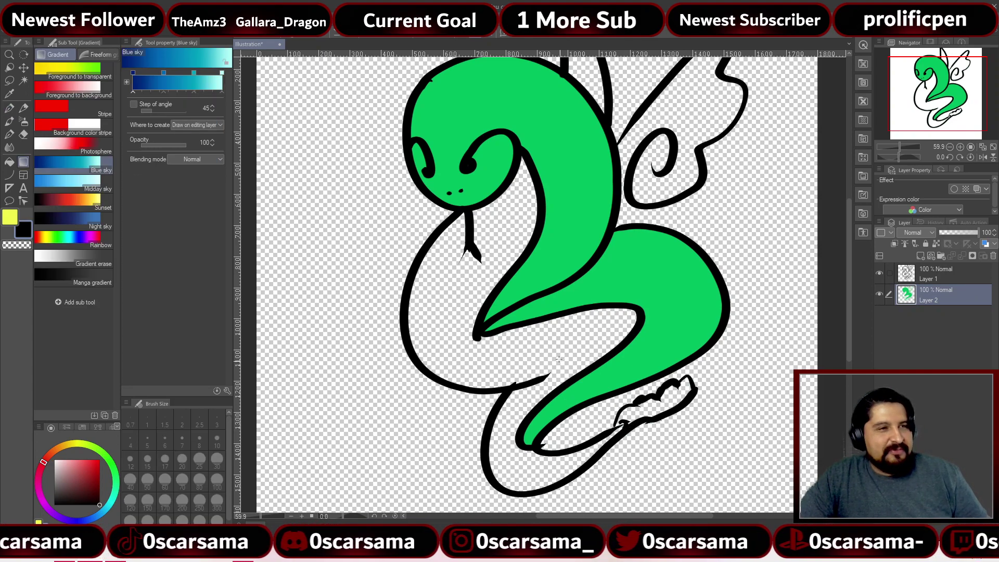
{"action": "left_click", "coordinate": [480, 317]}
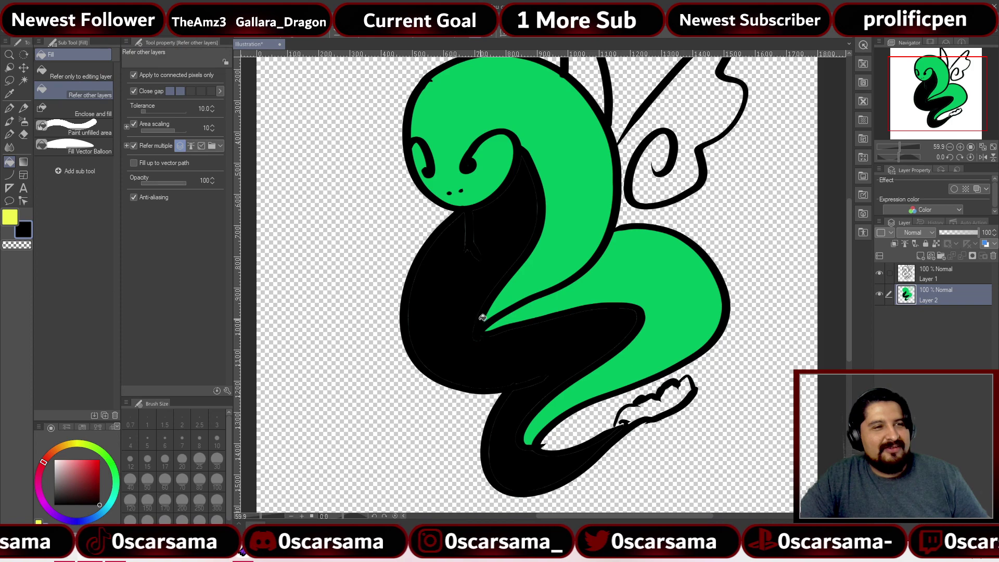
{"action": "key", "text": "ctrl+z"}
{"action": "left_click", "coordinate": [11, 217]}
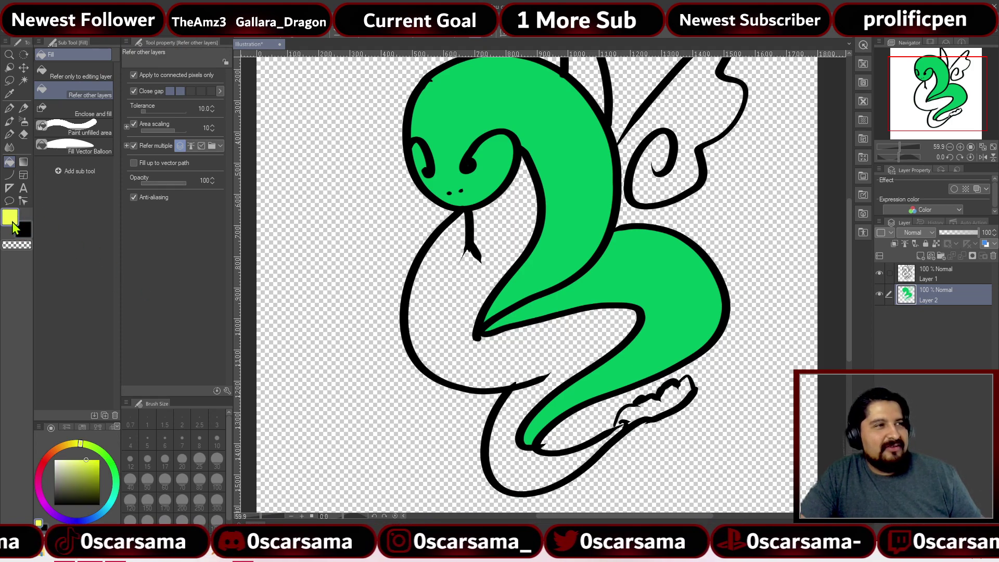
{"action": "left_click", "coordinate": [463, 318]}
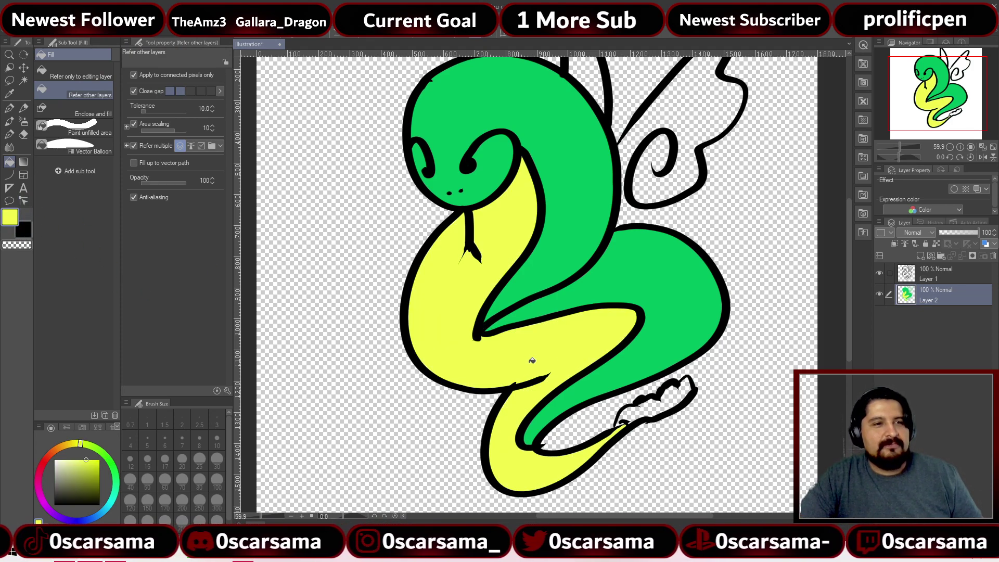
{"action": "left_click_drag", "start_coordinate": [616, 366], "coordinate": [619, 345]}
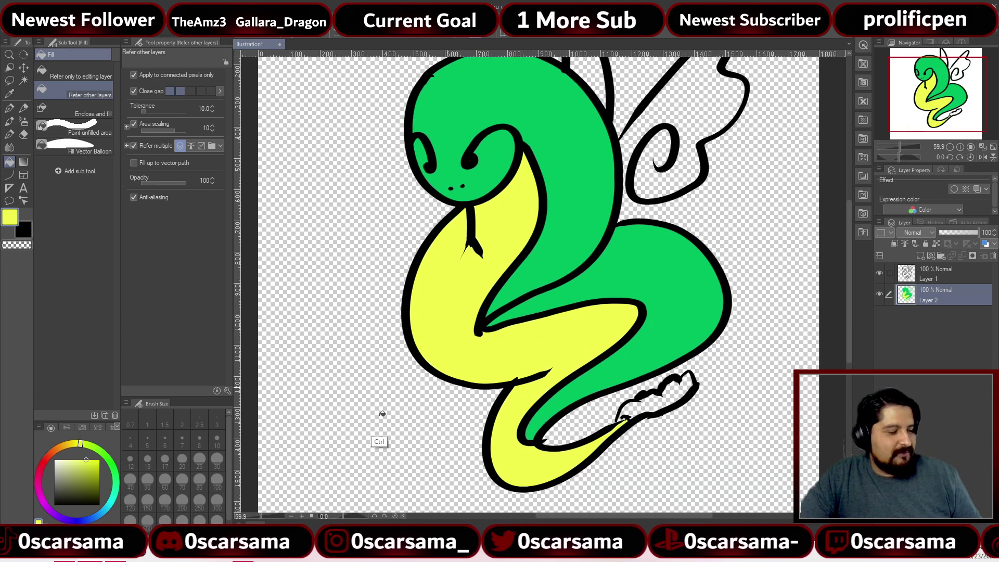
{"action": "key", "text": "ctrl+z"}
Choose a pale cream yellow and fill the snake's belly with it
{"action": "left_click", "coordinate": [64, 459]}
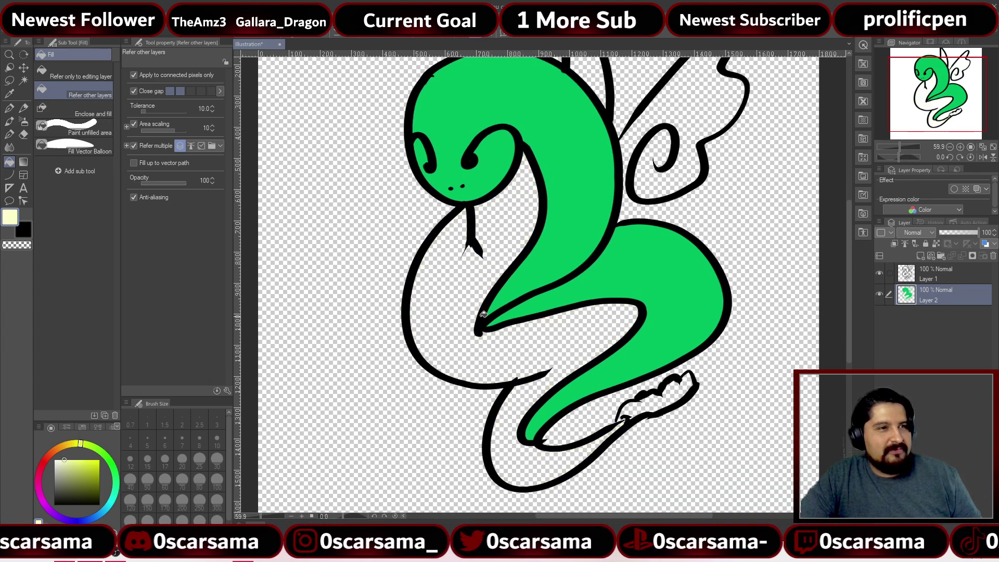
{"action": "left_click", "coordinate": [471, 303]}
{"action": "scroll", "coordinate": [511, 205], "scroll_direction": "up", "scroll_amount": 3}
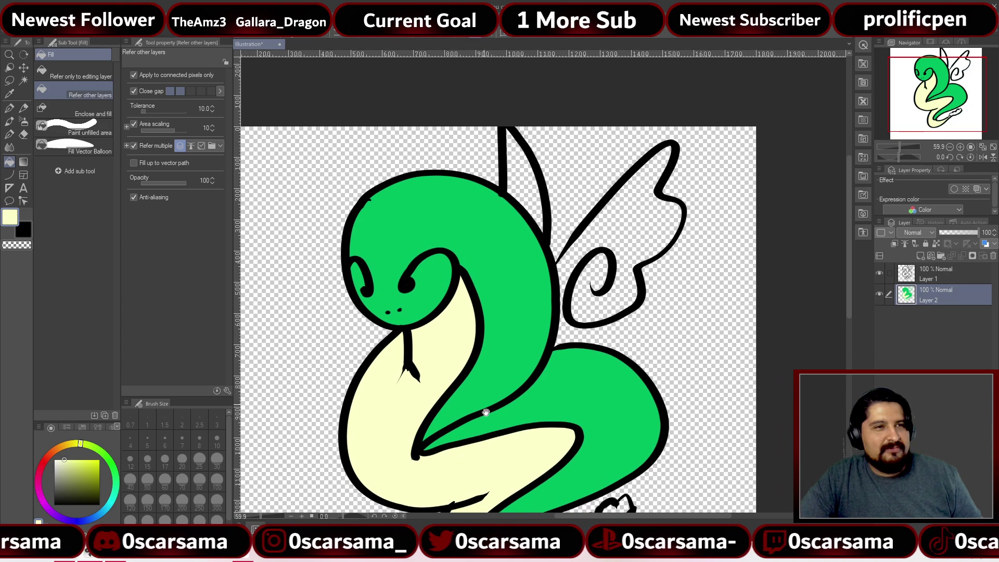
{"action": "scroll", "coordinate": [511, 205], "scroll_direction": "down", "scroll_amount": 3}
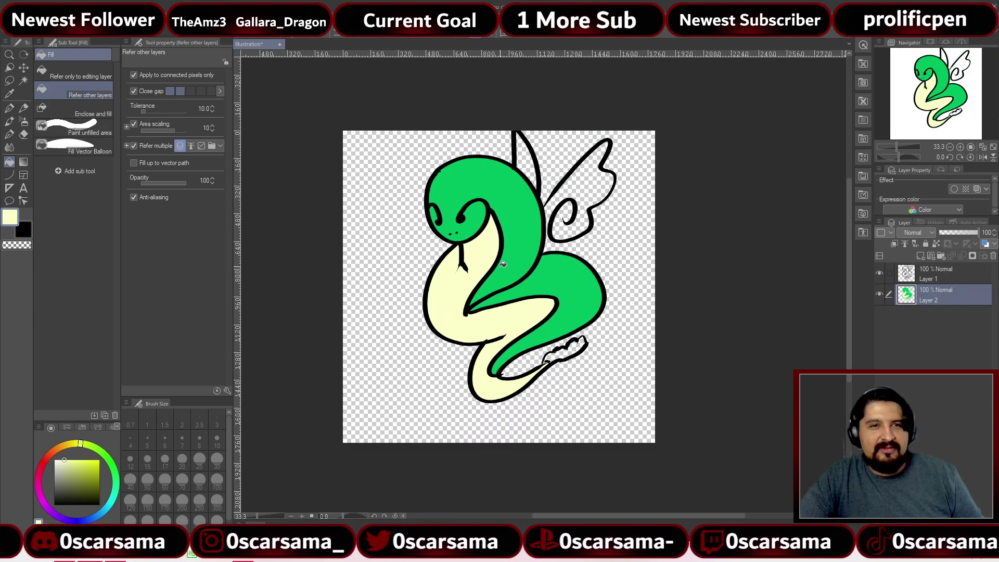
Add a new layer above Layer 1 and hide Layer 1 and Layer 2
{"action": "left_click", "coordinate": [935, 285]}
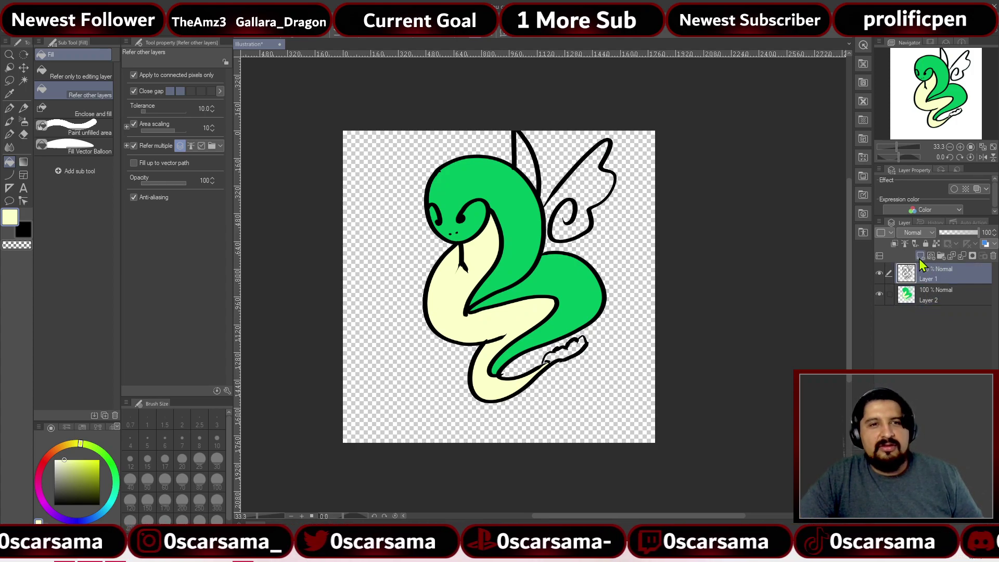
{"action": "left_click", "coordinate": [920, 256]}
{"action": "left_click", "coordinate": [879, 293]}
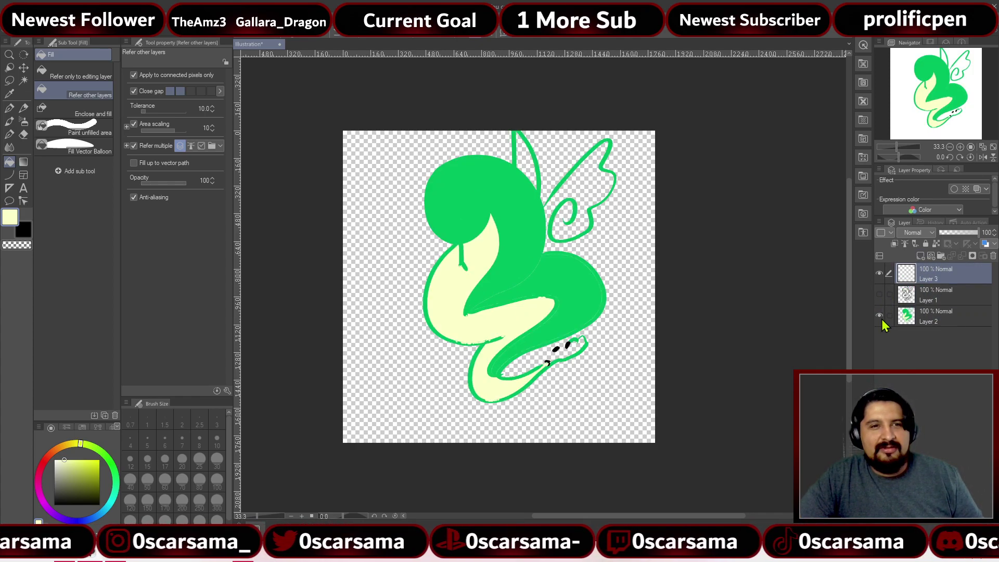
{"action": "left_click", "coordinate": [879, 315]}
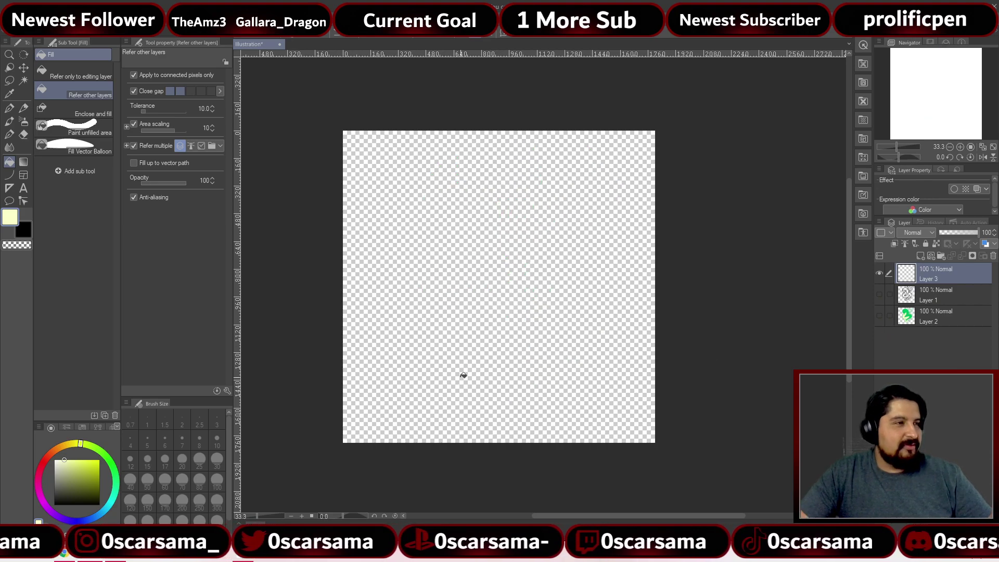
Draw the closed outline of a seated cat with a raised, curved tail on Layer 3, using the black G-pen at size 30
{"action": "key", "text": "p"}
{"action": "left_click", "coordinate": [23, 230]}
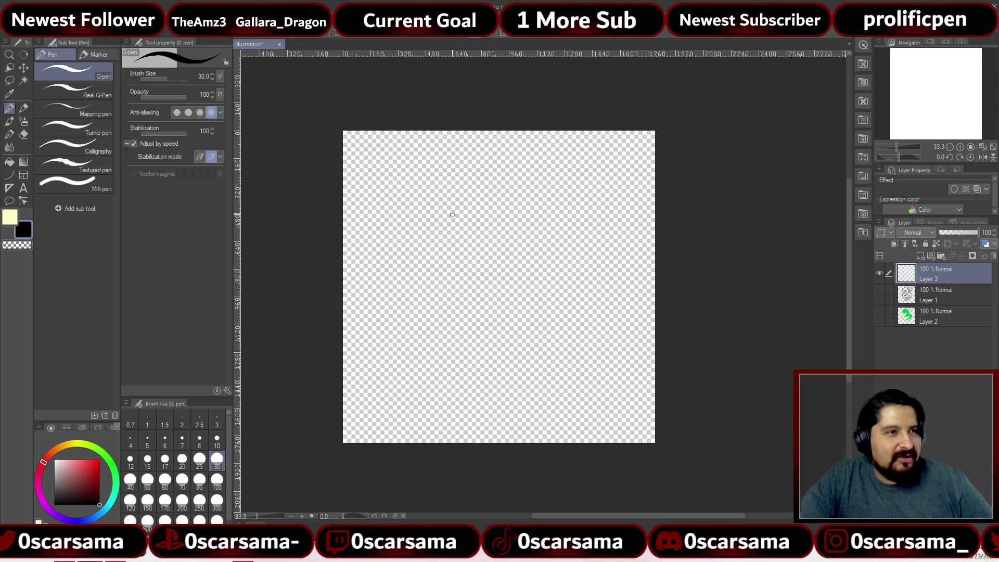
{"action": "left_click_drag", "start_coordinate": [452, 218], "coordinate": [448, 250]}
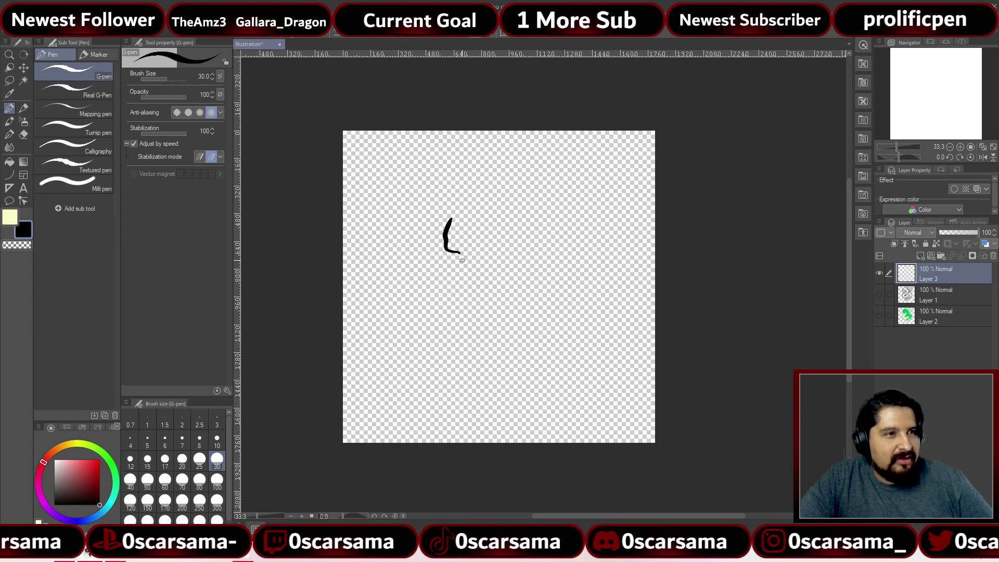
{"action": "mouse_move", "coordinate": [462, 301]}
{"action": "left_mouse_down"}
{"action": "mouse_move", "coordinate": [495, 312]}
{"action": "mouse_move", "coordinate": [547, 281]}
{"action": "mouse_move", "coordinate": [555, 260]}
{"action": "mouse_move", "coordinate": [540, 229]}
{"action": "left_mouse_up"}
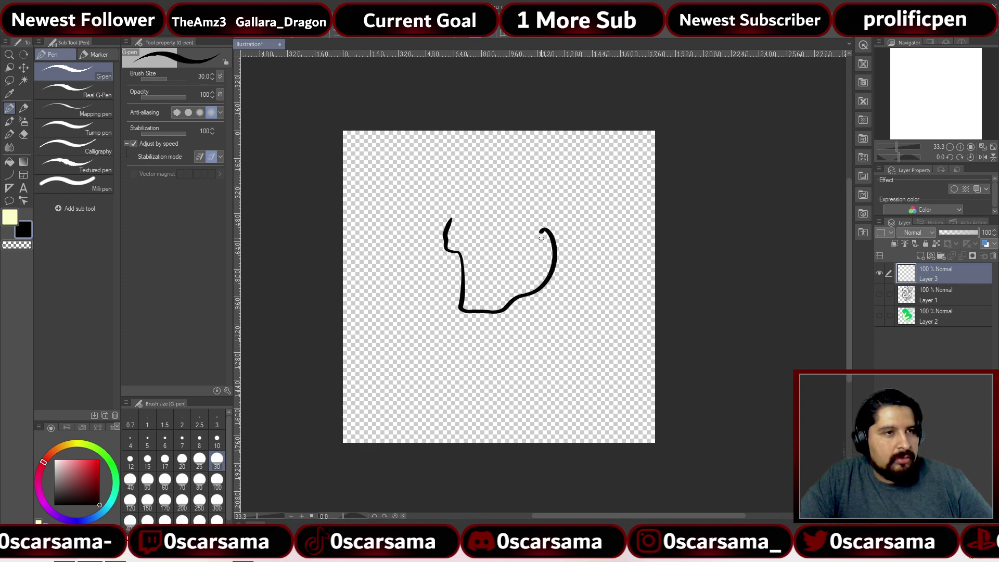
{"action": "mouse_move", "coordinate": [538, 272]}
{"action": "left_mouse_down"}
{"action": "mouse_move", "coordinate": [523, 289]}
{"action": "mouse_move", "coordinate": [510, 273]}
{"action": "left_mouse_up"}
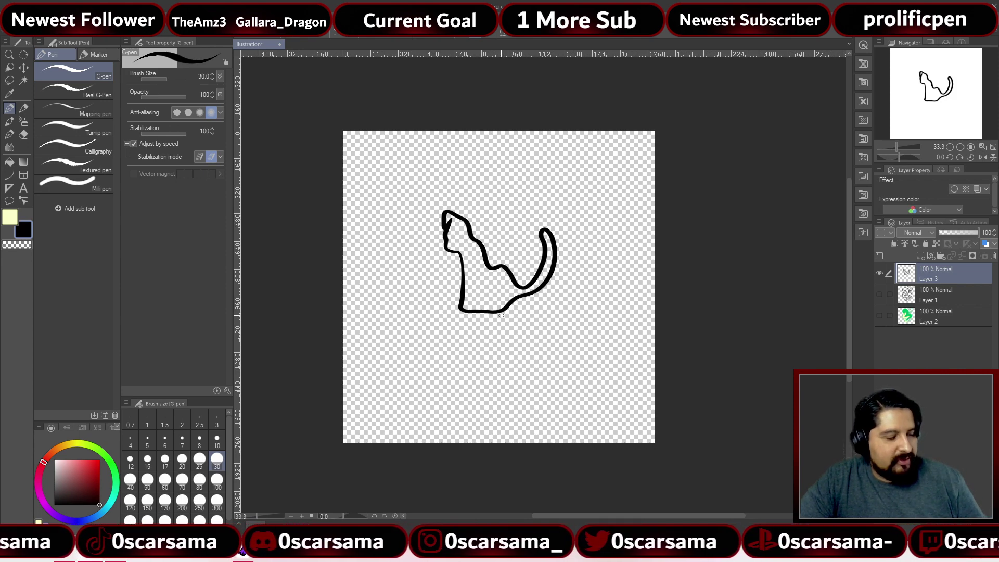
Fill the inside of the cat outline with black to make a solid silhouette
{"action": "key", "text": "g"}
{"action": "key", "text": "g"}
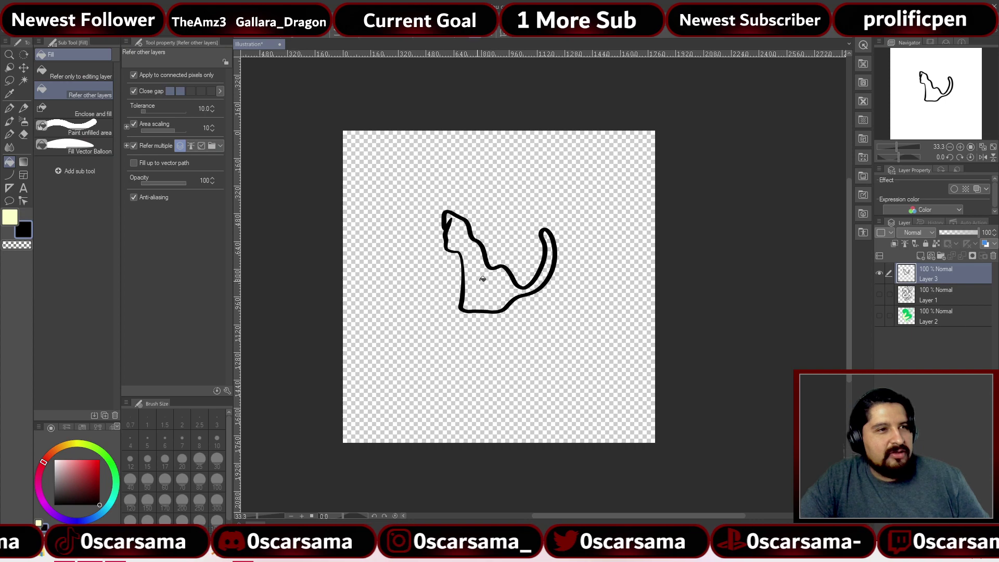
{"action": "left_click", "coordinate": [481, 276]}
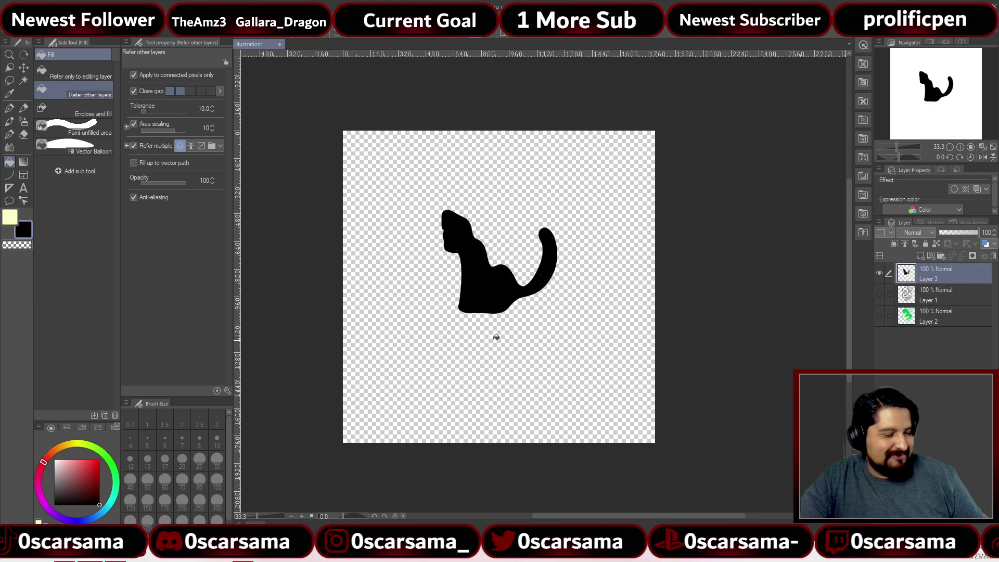
Extend the silhouette's face and paint a solid front leg beneath the chest with the G-pen
{"action": "key", "text": "p"}
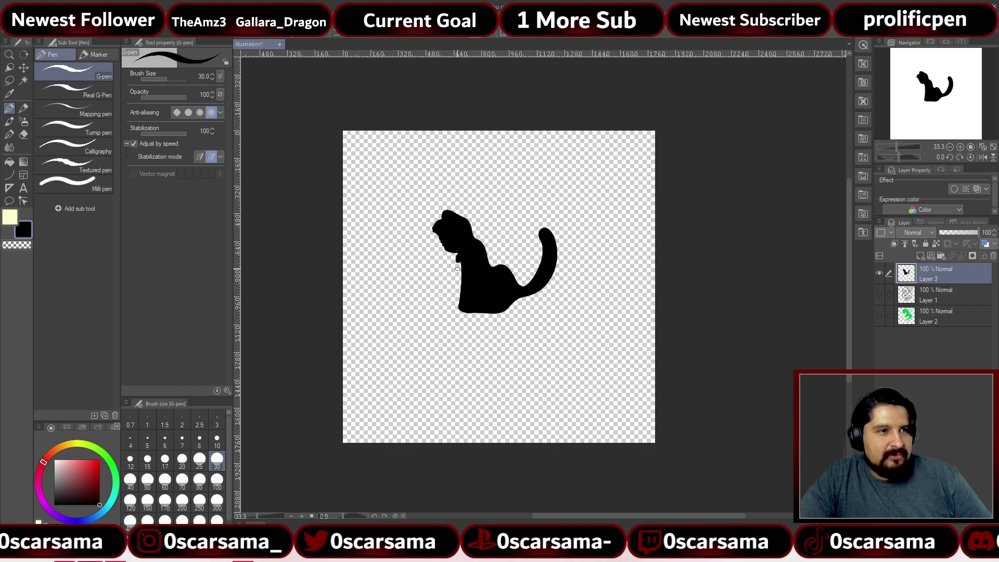
{"action": "left_click_drag", "start_coordinate": [457, 268], "coordinate": [452, 305]}
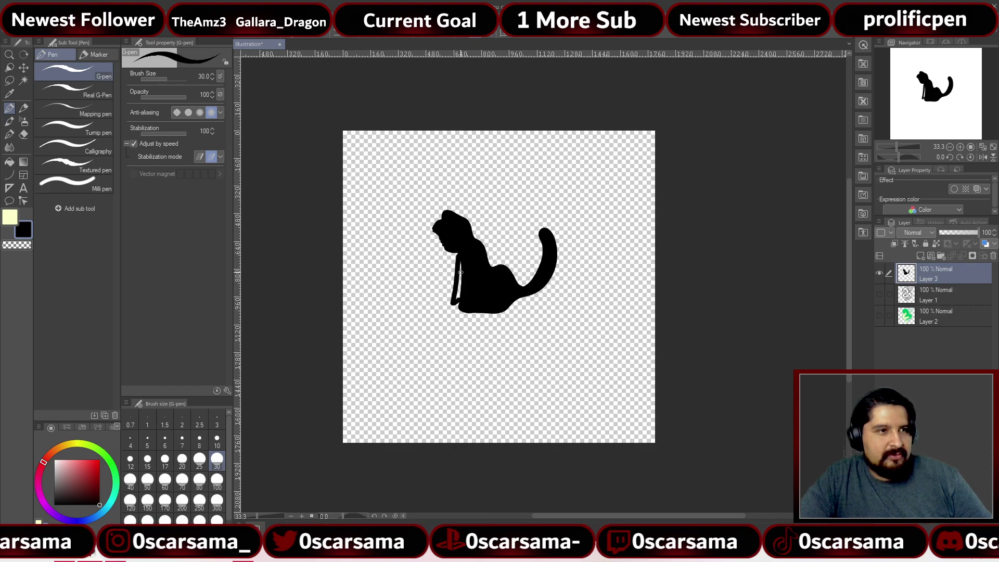
{"action": "left_click_drag", "start_coordinate": [460, 272], "coordinate": [458, 300]}
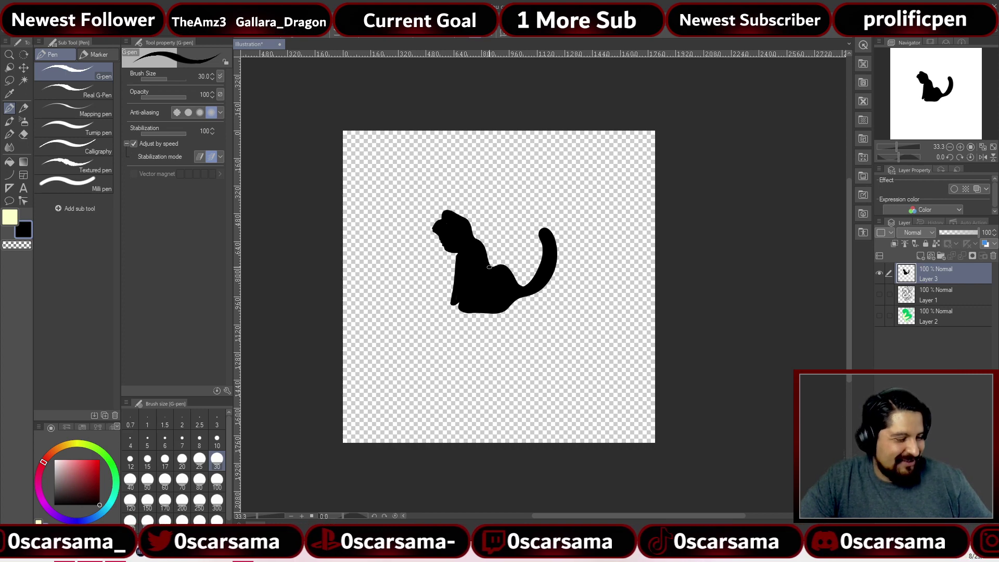
Erase thin gaps between the silhouette's front legs, around the hind leg and at the tail base, using the Hard eraser at size 30
{"action": "key", "text": "r"}
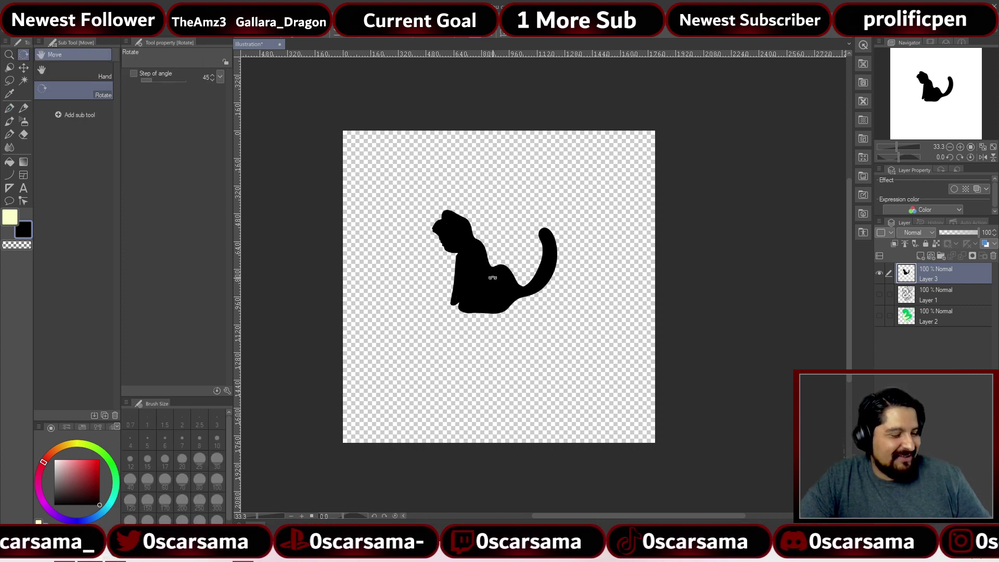
{"action": "key", "text": "e"}
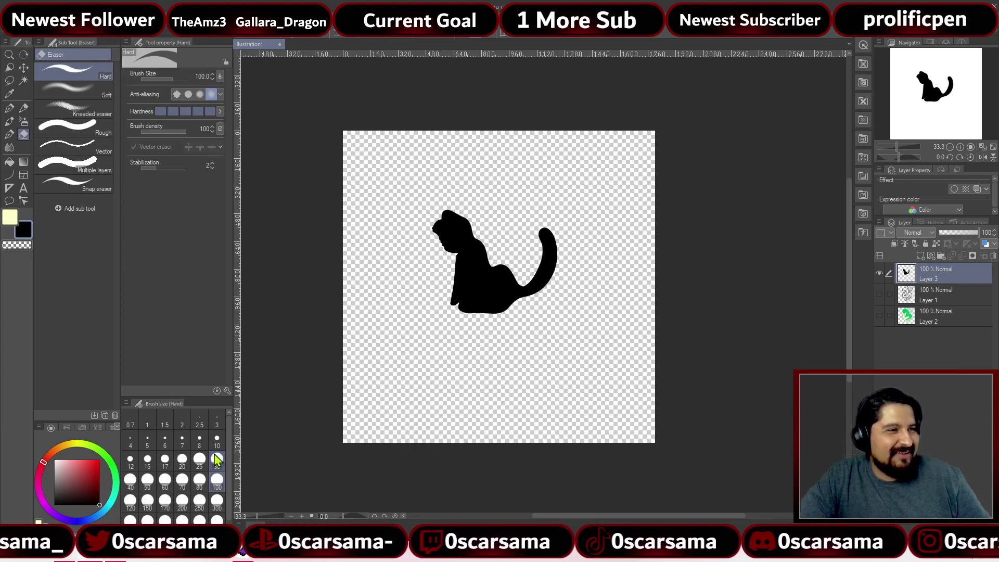
{"action": "left_click", "coordinate": [217, 441]}
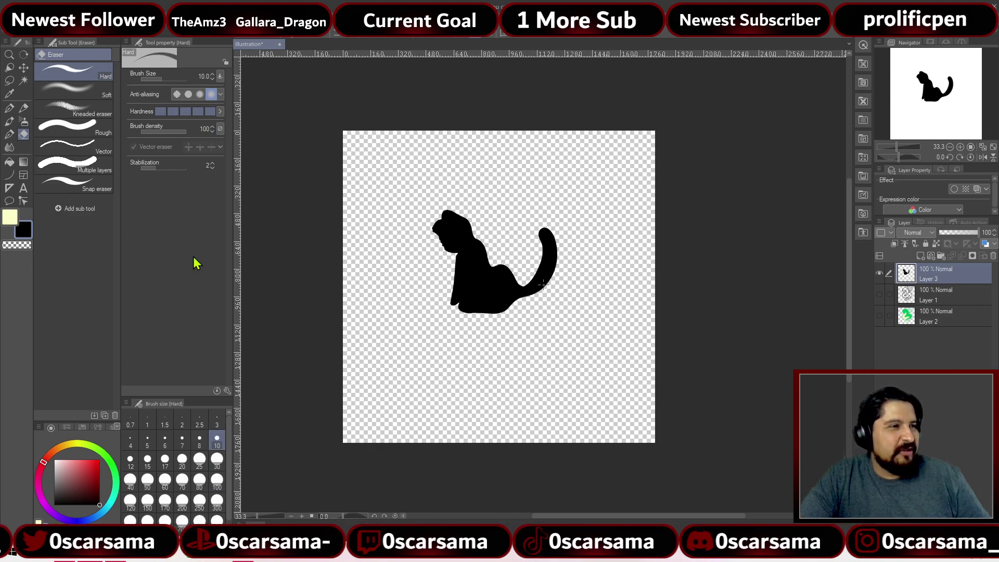
{"action": "key", "text": "p"}
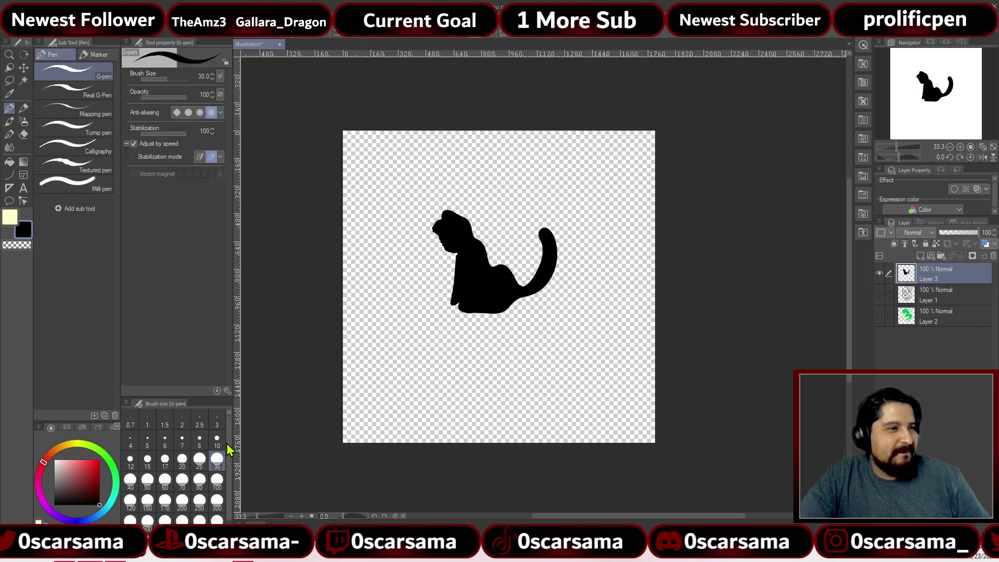
{"action": "key", "text": "e"}
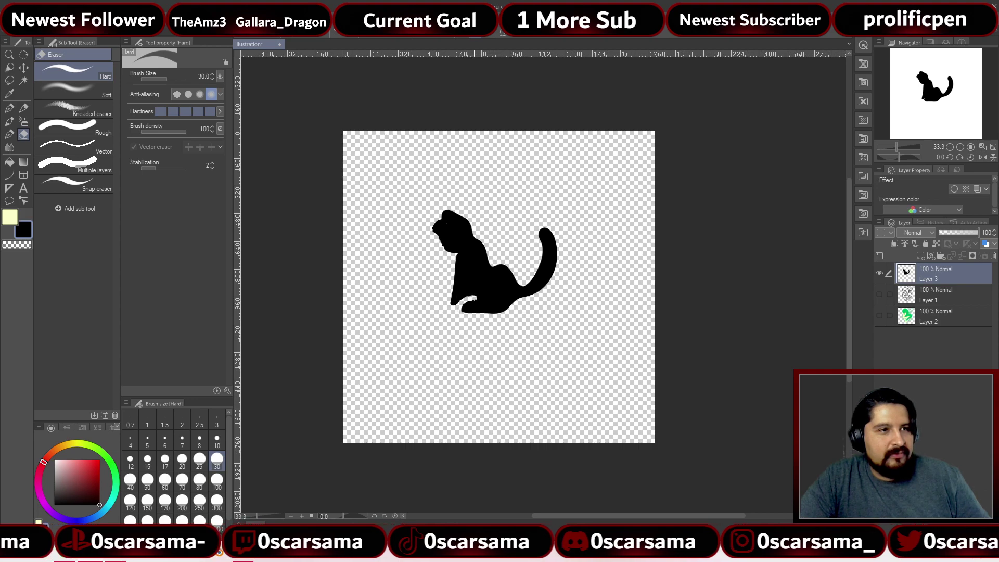
{"action": "left_click_drag", "start_coordinate": [482, 280], "coordinate": [489, 276]}
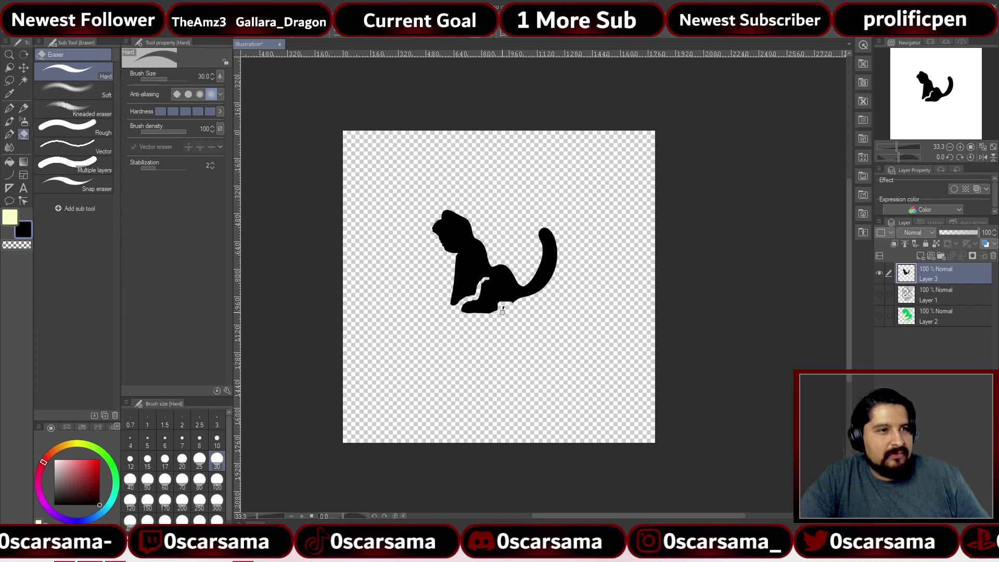
{"action": "left_click_drag", "start_coordinate": [511, 302], "coordinate": [529, 287]}
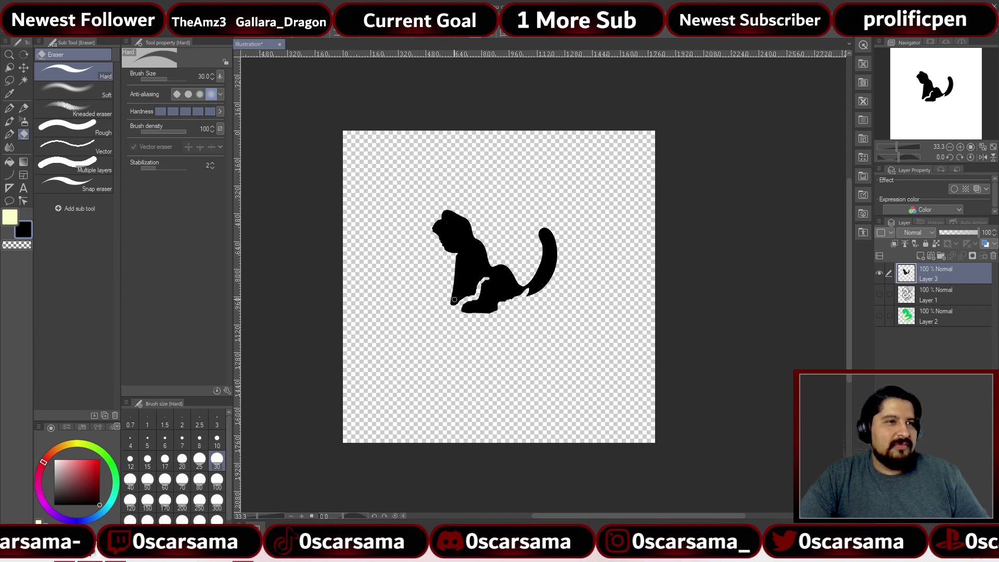
{"action": "left_click_drag", "start_coordinate": [464, 268], "coordinate": [460, 304]}
Return to the G-pen and clear the whole cat drawing from Layer 3
{"action": "key", "text": "p"}
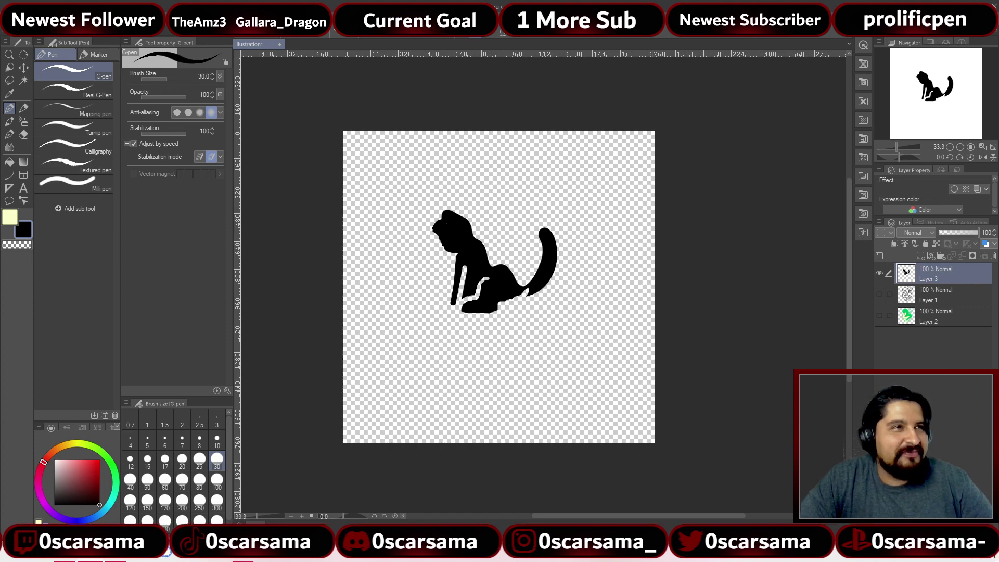
{"action": "key", "text": "Delete"}
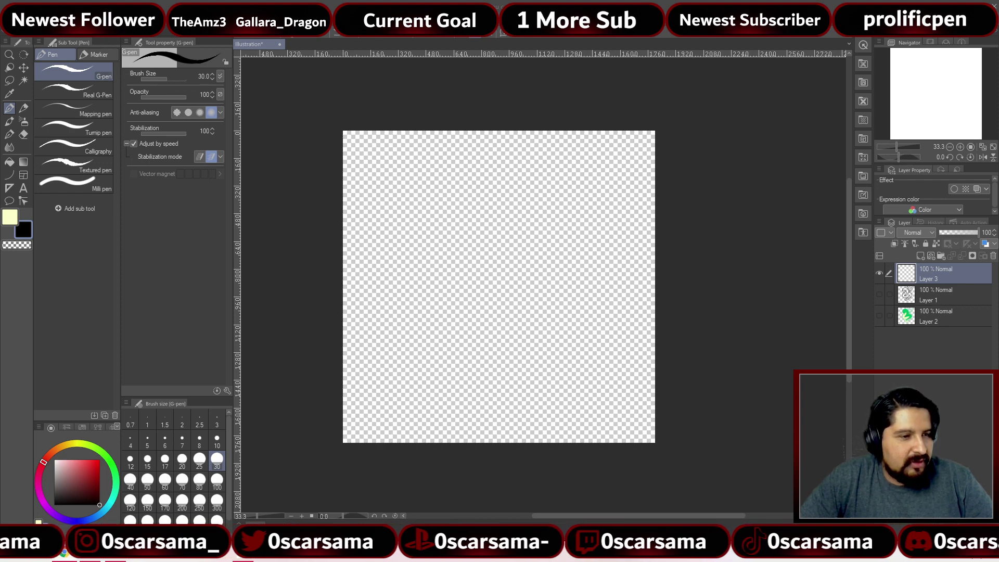
Switch to the artist's Instagram profile in the browser and look through the older posts, viewing the black raven ink drawing full size
{"action": "key", "text": "alt+Tab"}
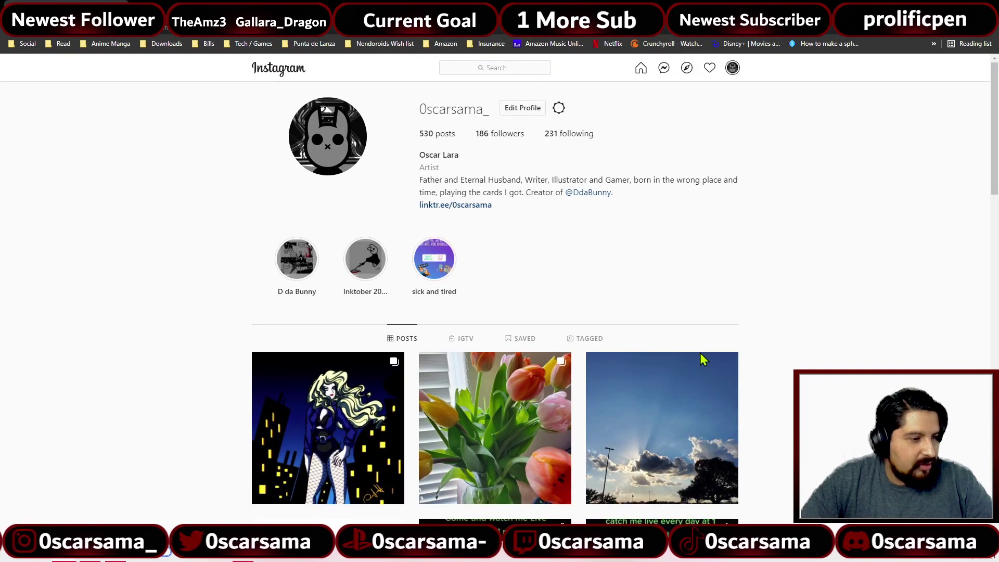
{"action": "scroll", "coordinate": [679, 335], "scroll_direction": "down", "scroll_amount": 15}
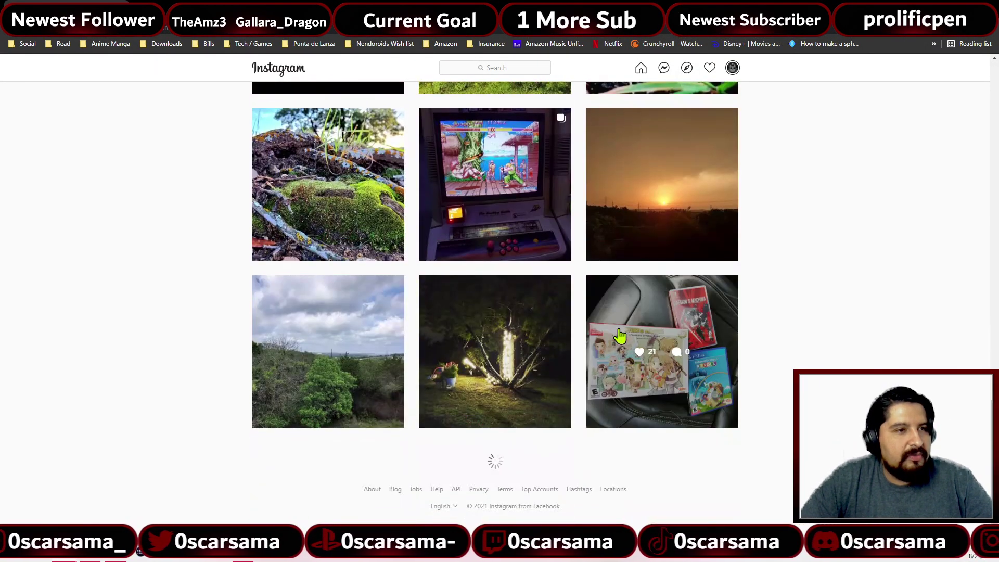
{"action": "scroll", "coordinate": [612, 325], "scroll_direction": "down", "scroll_amount": 8}
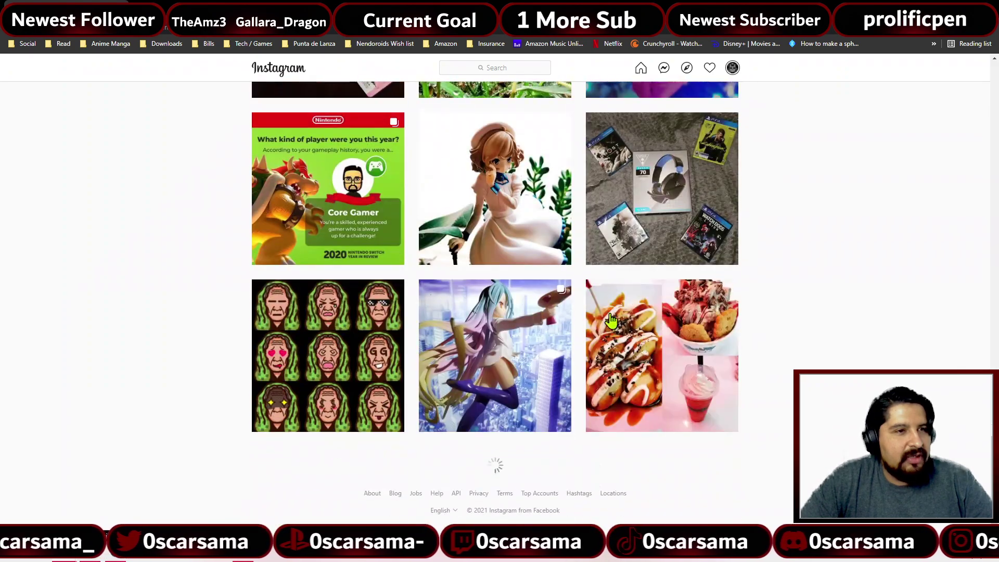
{"action": "scroll", "coordinate": [612, 322], "scroll_direction": "down", "scroll_amount": 10}
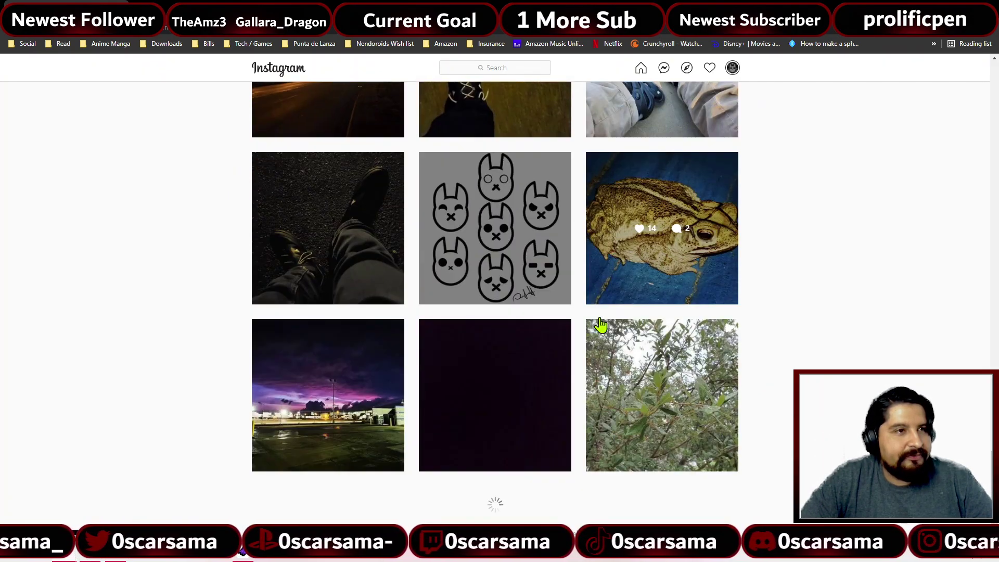
{"action": "scroll", "coordinate": [602, 325], "scroll_direction": "down", "scroll_amount": 20}
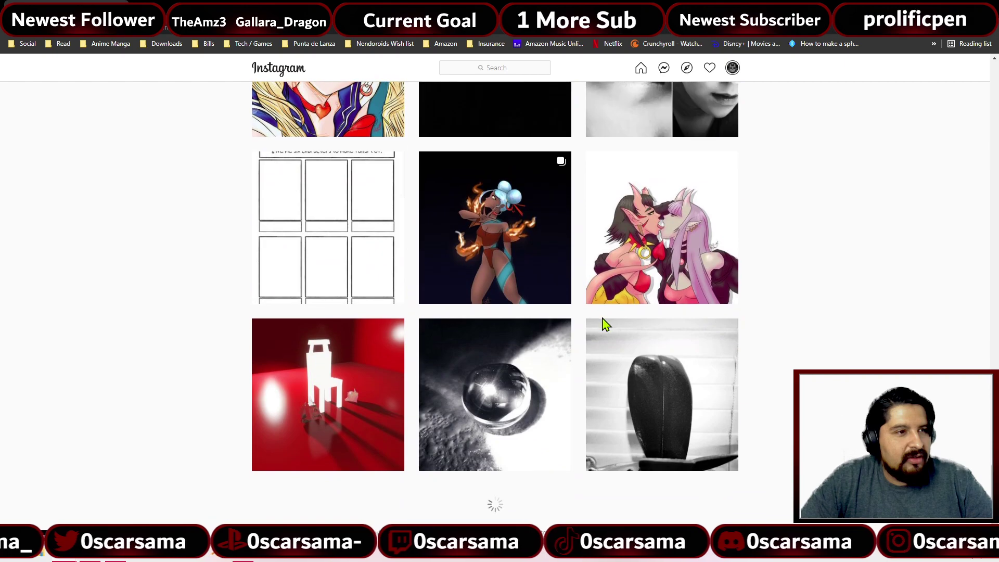
{"action": "scroll", "coordinate": [601, 324], "scroll_direction": "down", "scroll_amount": 15}
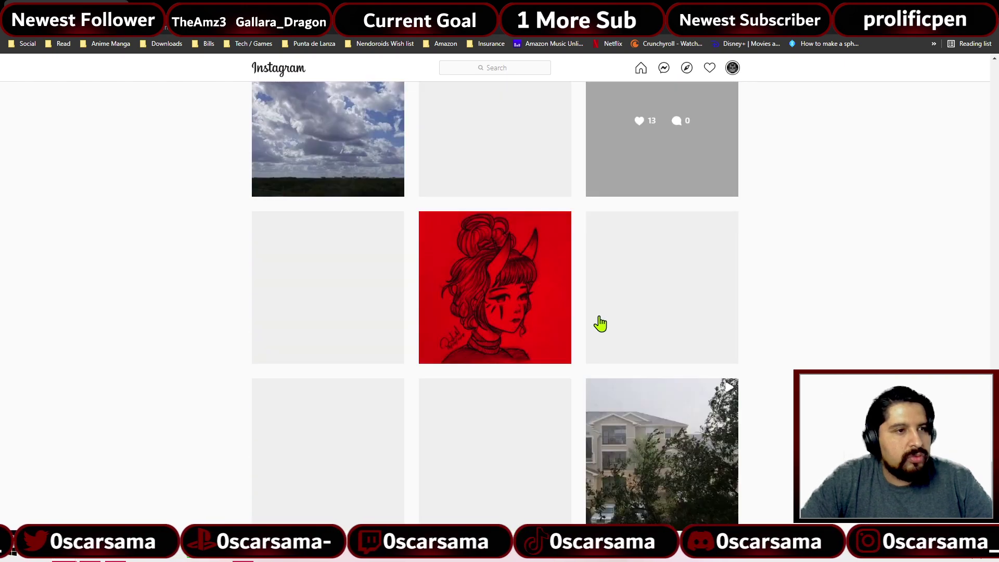
{"action": "scroll", "coordinate": [597, 326], "scroll_direction": "down", "scroll_amount": 17}
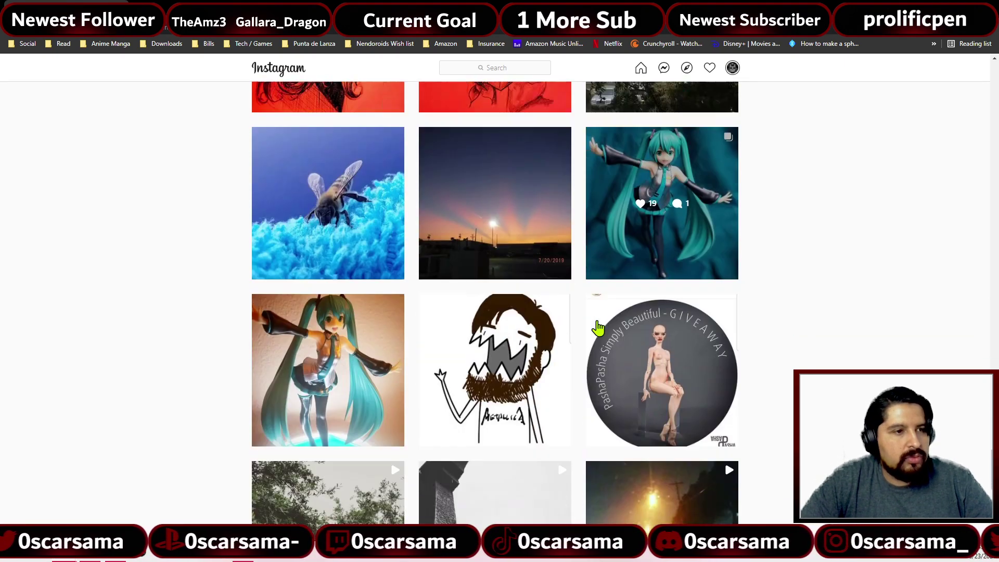
{"action": "scroll", "coordinate": [597, 326], "scroll_direction": "down", "scroll_amount": 15}
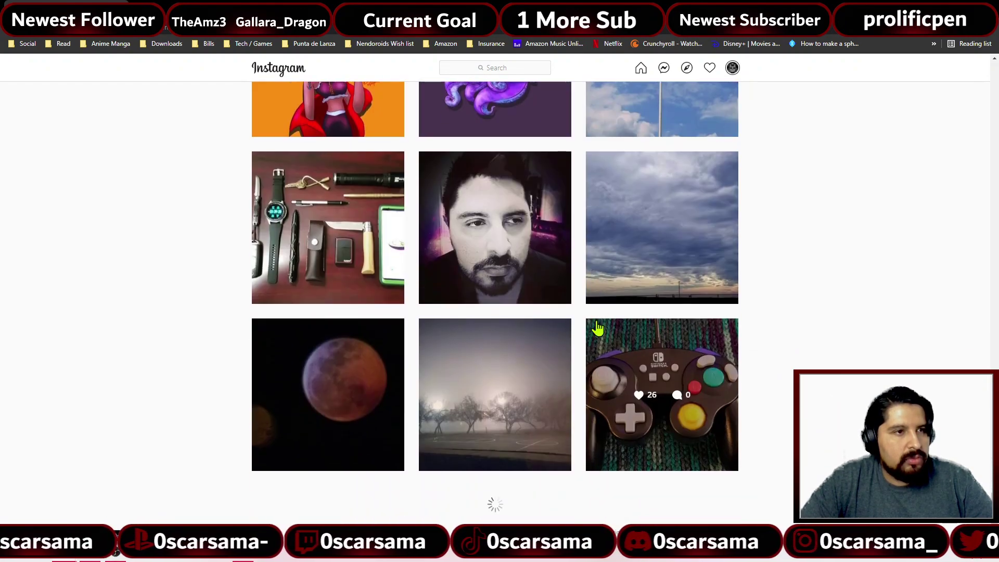
{"action": "scroll", "coordinate": [595, 327], "scroll_direction": "down", "scroll_amount": 15}
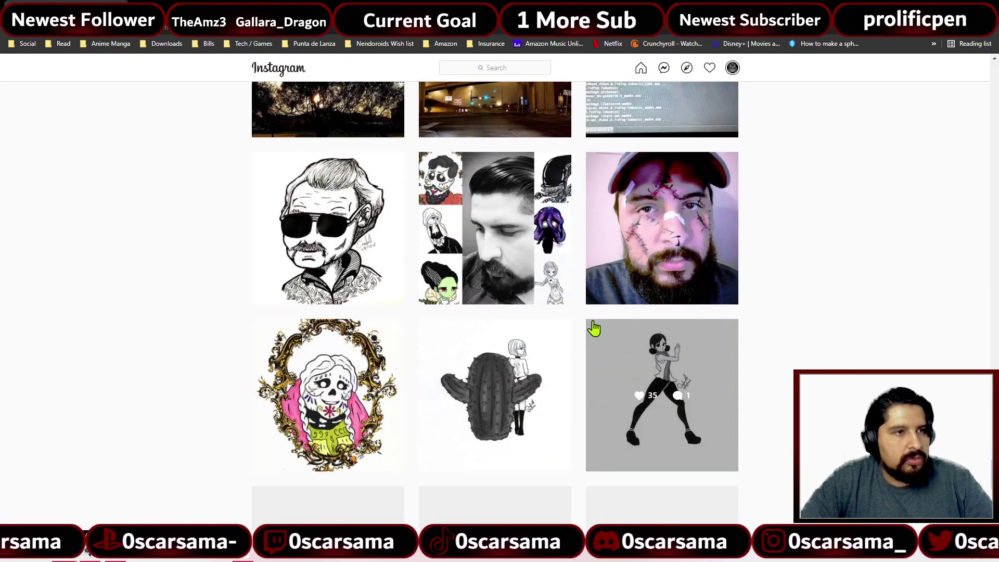
{"action": "scroll", "coordinate": [594, 329], "scroll_direction": "down", "scroll_amount": 15}
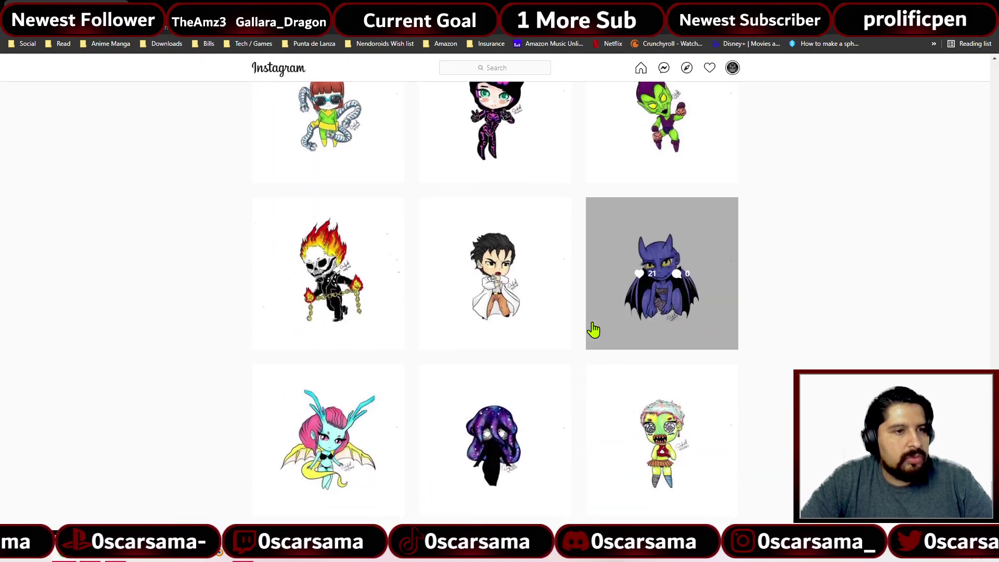
{"action": "scroll", "coordinate": [592, 329], "scroll_direction": "down", "scroll_amount": 15}
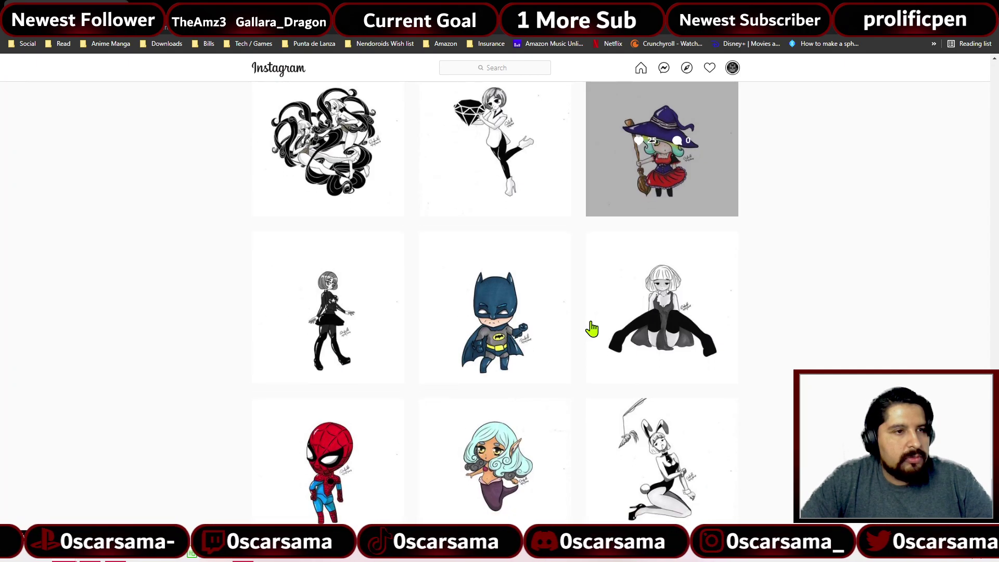
{"action": "scroll", "coordinate": [591, 329], "scroll_direction": "down", "scroll_amount": 3}
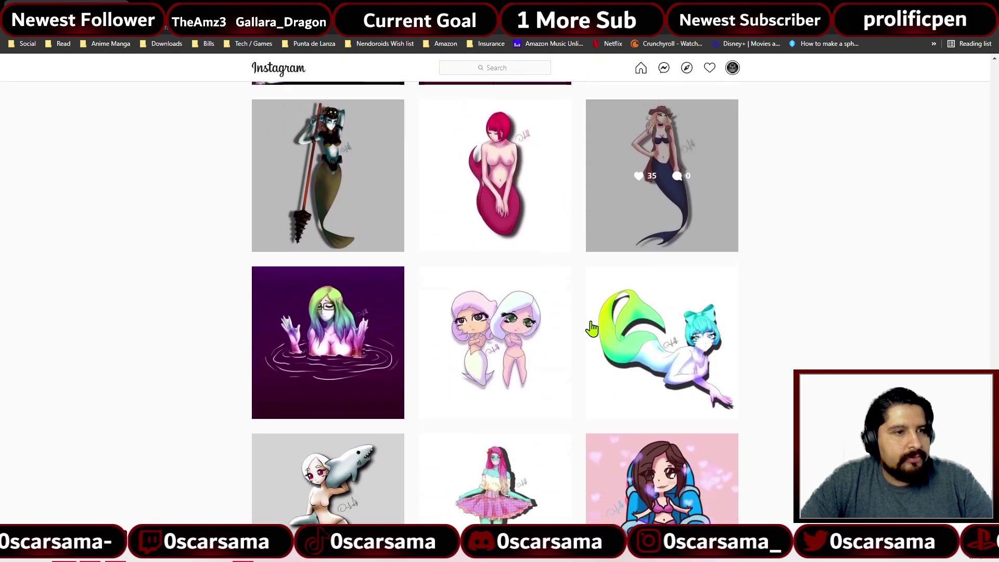
{"action": "scroll", "coordinate": [592, 327], "scroll_direction": "down", "scroll_amount": 15}
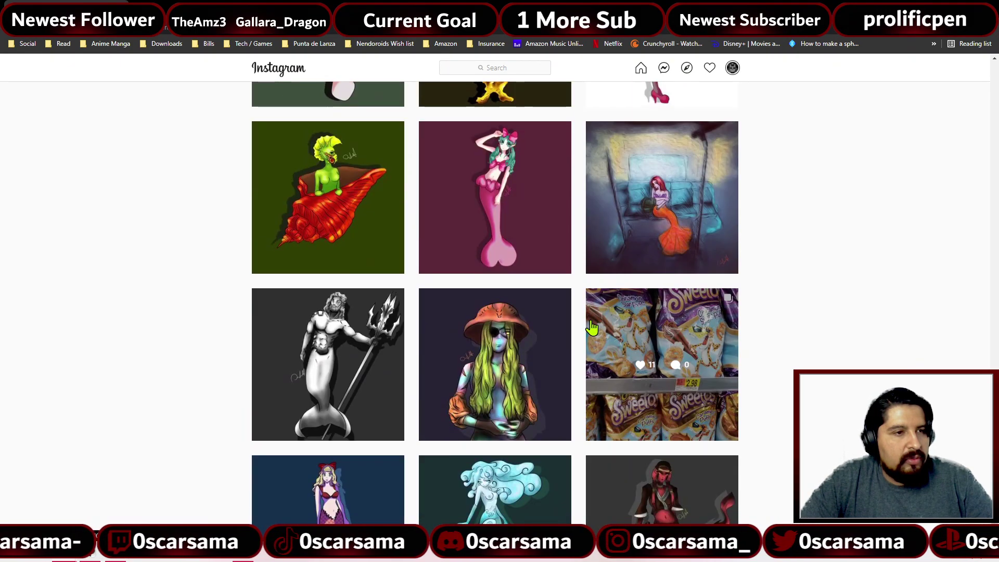
{"action": "scroll", "coordinate": [592, 327], "scroll_direction": "down", "scroll_amount": 14}
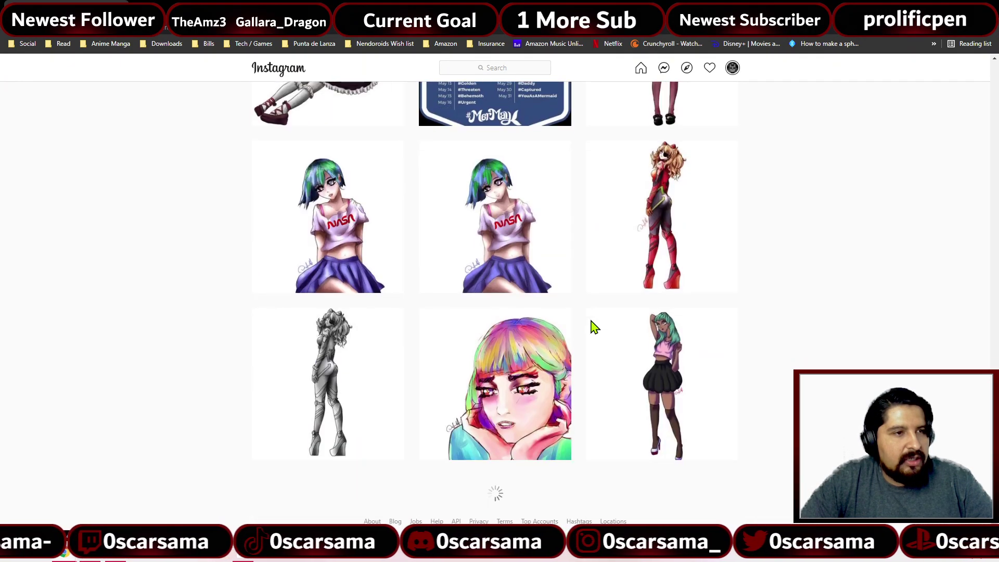
{"action": "scroll", "coordinate": [592, 327], "scroll_direction": "down", "scroll_amount": 4}
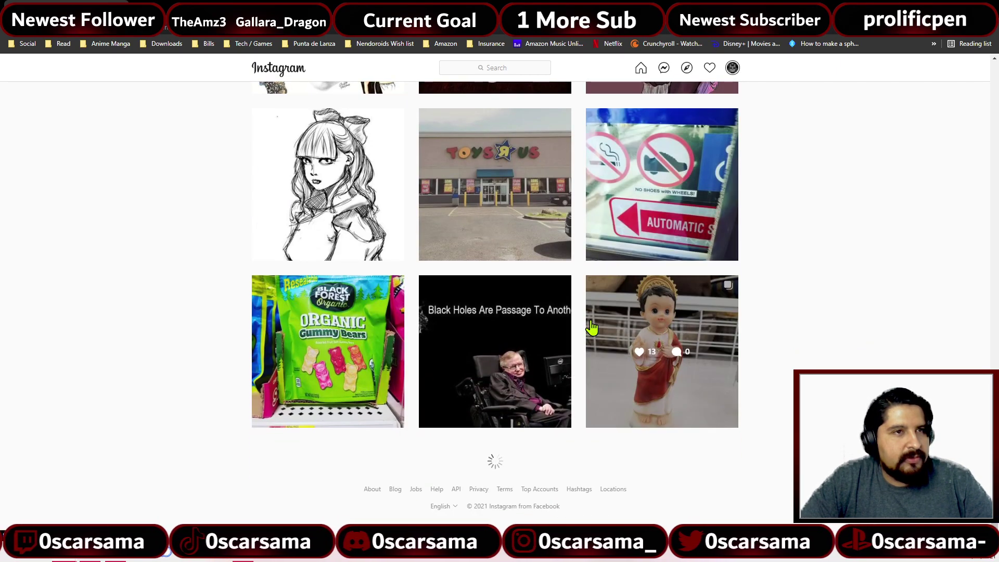
{"action": "scroll", "coordinate": [591, 326], "scroll_direction": "down", "scroll_amount": 7}
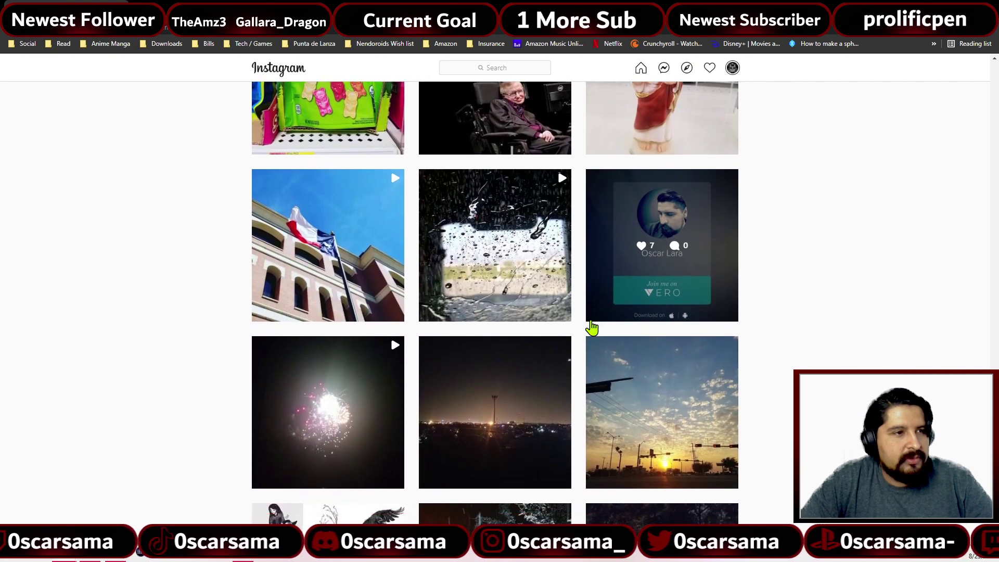
{"action": "scroll", "coordinate": [591, 327], "scroll_direction": "down", "scroll_amount": 10}
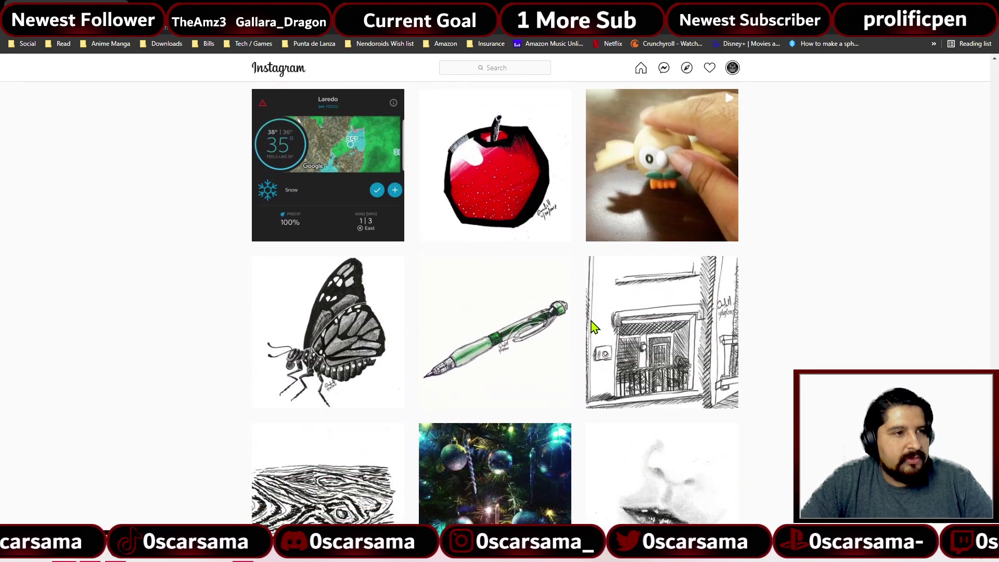
{"action": "scroll", "coordinate": [592, 326], "scroll_direction": "down", "scroll_amount": 9}
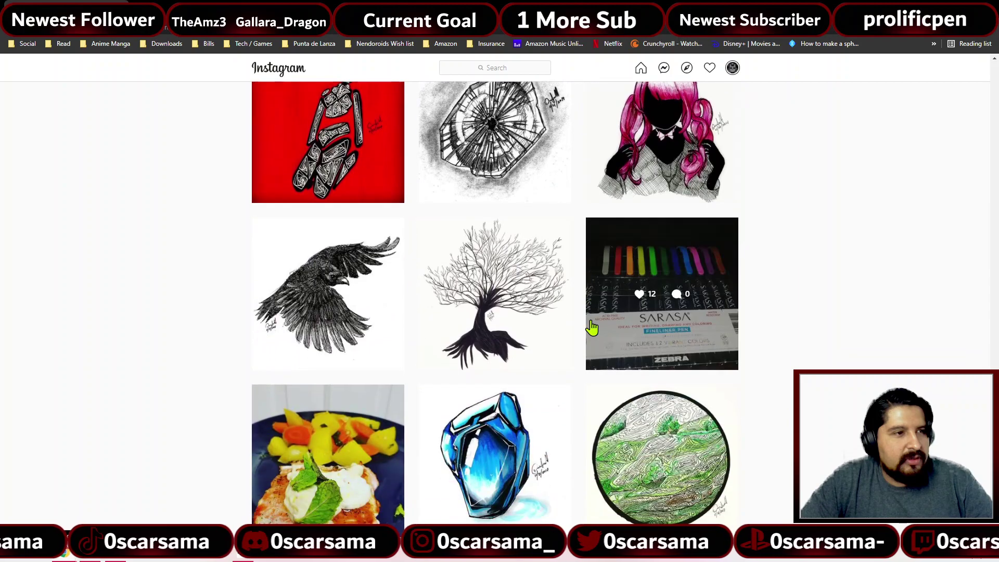
{"action": "left_click", "coordinate": [360, 291]}
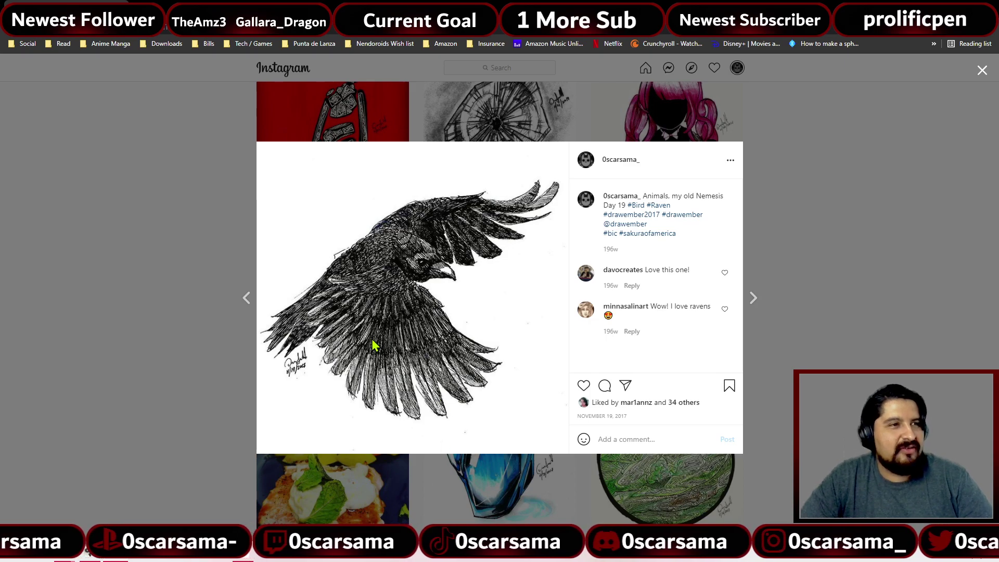
{"action": "left_click", "coordinate": [156, 318]}
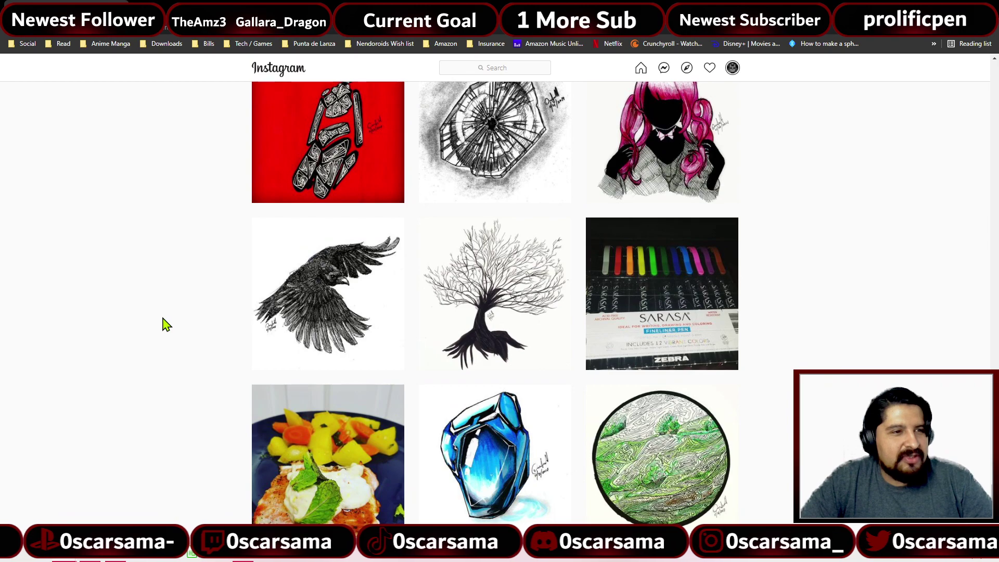
Browse the older 2017 drawings on the profile and view the "Rust" axe drawing in full size
{"action": "scroll", "coordinate": [176, 326], "scroll_direction": "down", "scroll_amount": 2}
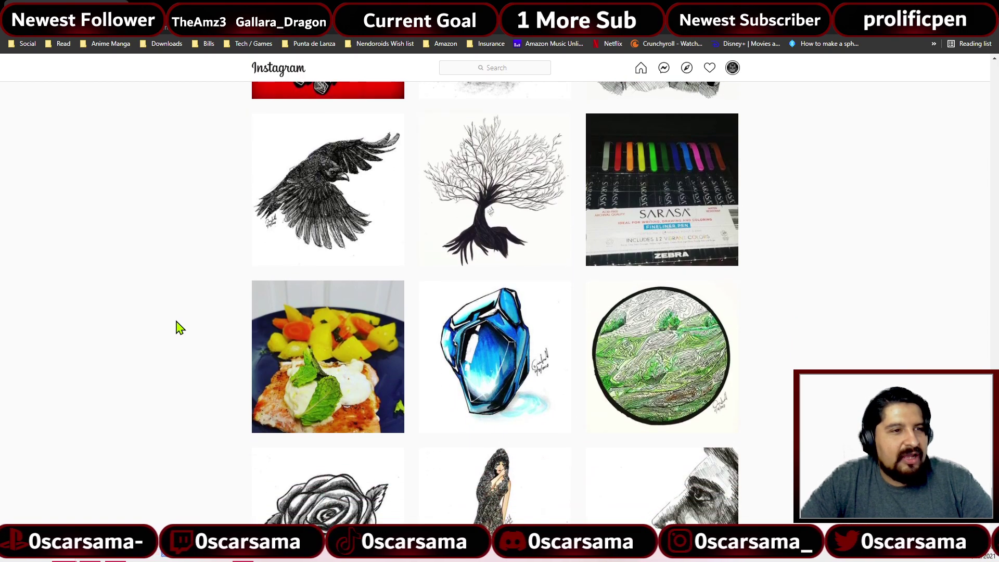
{"action": "scroll", "coordinate": [176, 326], "scroll_direction": "down", "scroll_amount": 8}
{"action": "scroll", "coordinate": [187, 330], "scroll_direction": "up", "scroll_amount": 3}
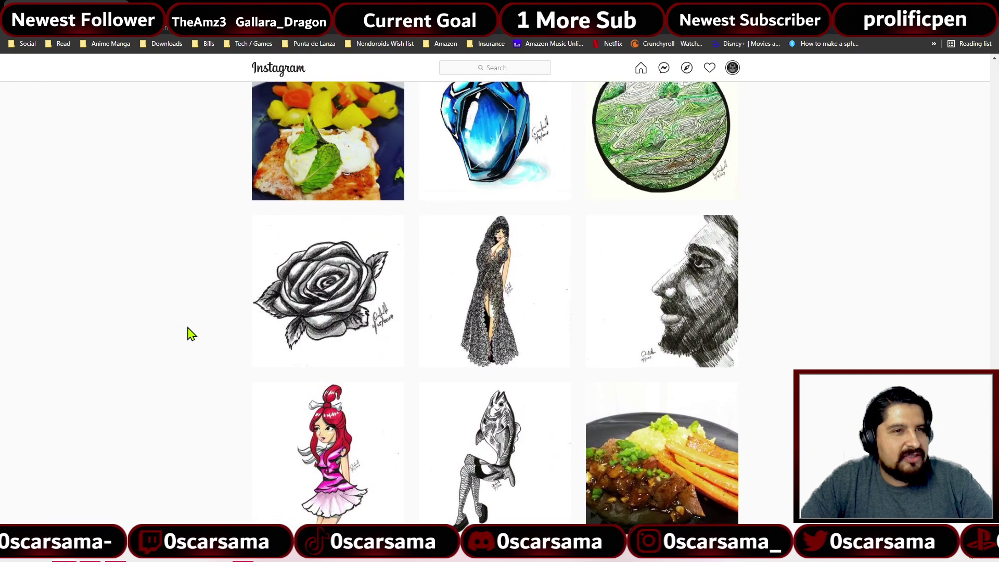
{"action": "scroll", "coordinate": [256, 350], "scroll_direction": "down", "scroll_amount": 10}
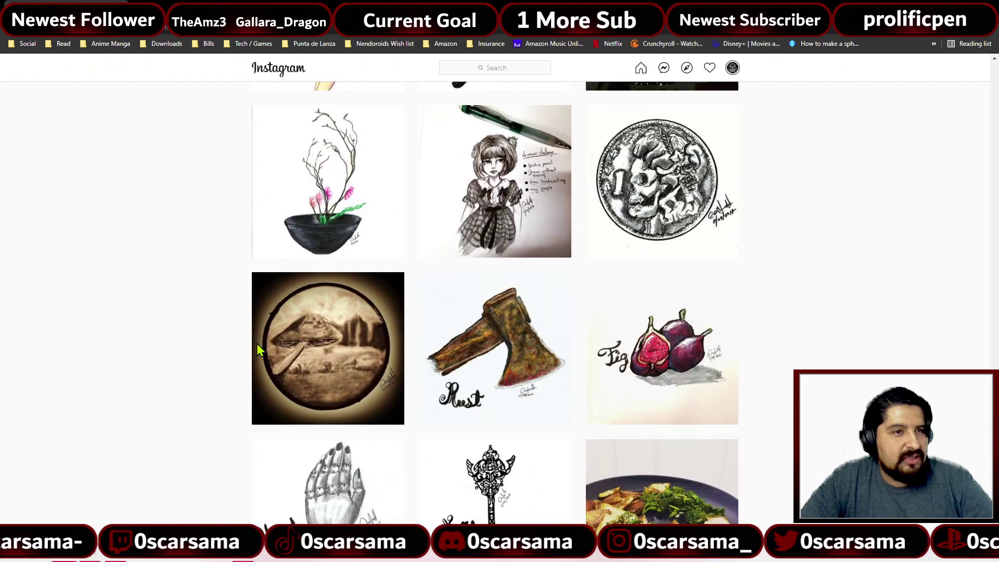
{"action": "scroll", "coordinate": [194, 341], "scroll_direction": "down", "scroll_amount": 2}
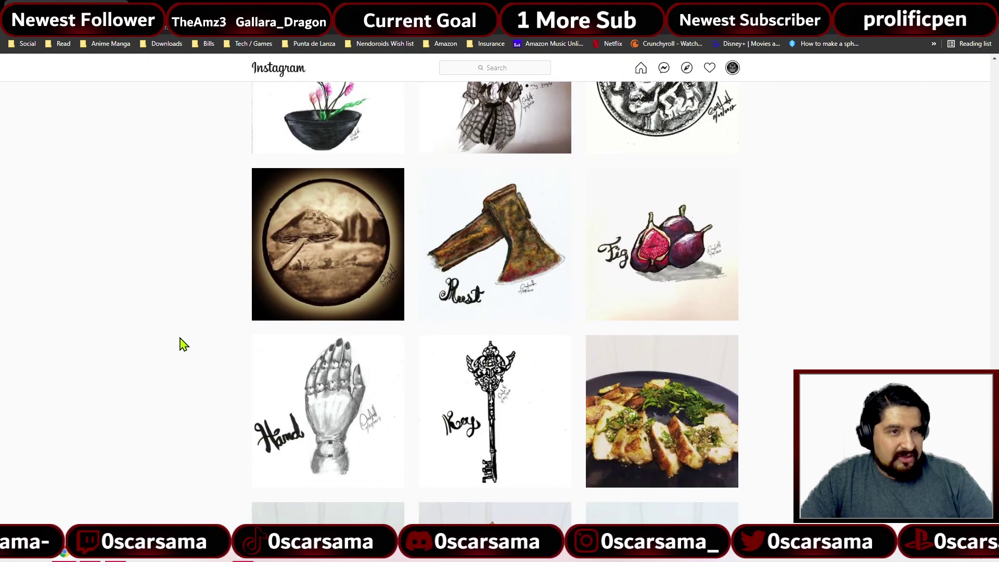
{"action": "scroll", "coordinate": [185, 348], "scroll_direction": "down", "scroll_amount": 2}
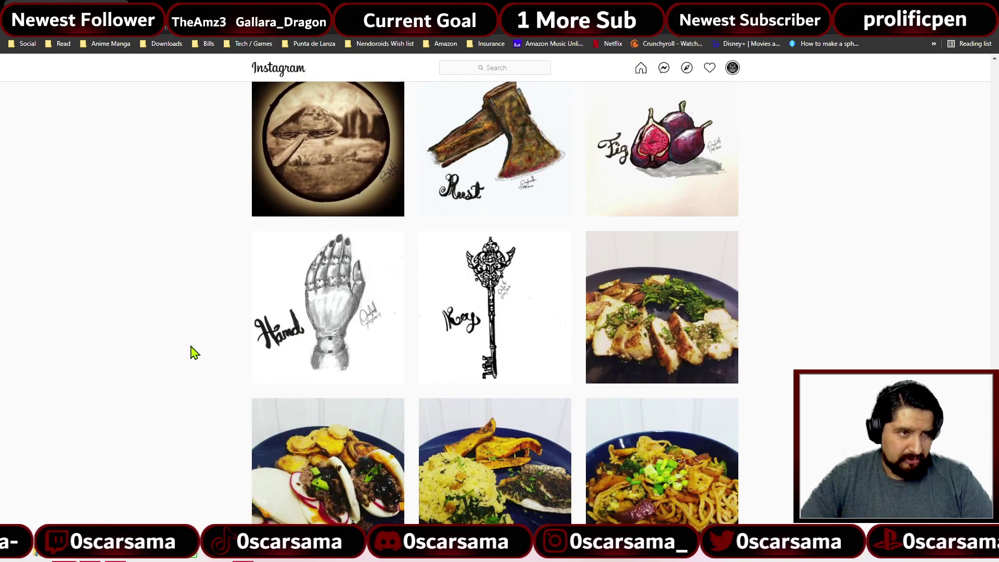
{"action": "scroll", "coordinate": [194, 349], "scroll_direction": "down", "scroll_amount": 2}
{"action": "scroll", "coordinate": [194, 350], "scroll_direction": "up", "scroll_amount": 5}
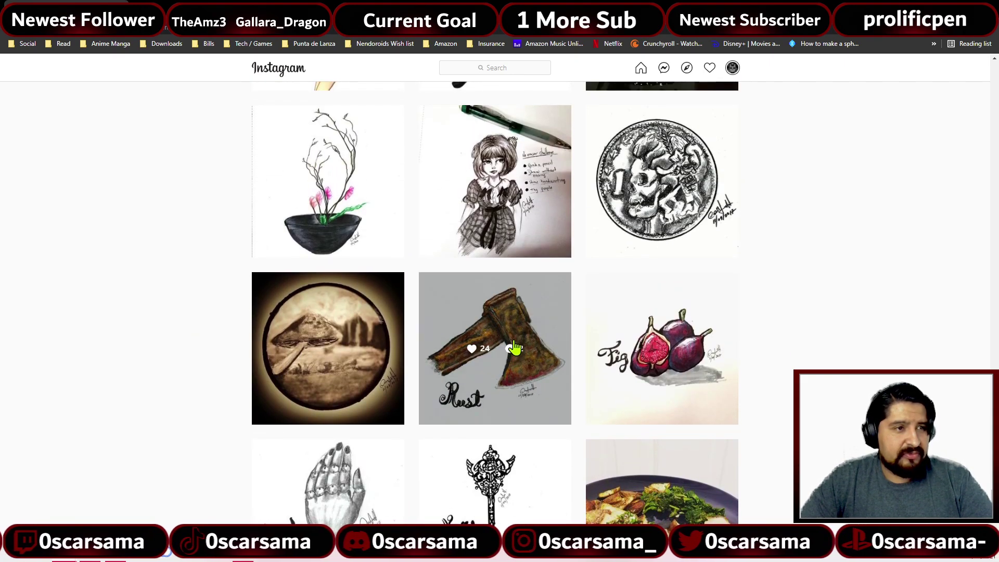
{"action": "left_click", "coordinate": [514, 348]}
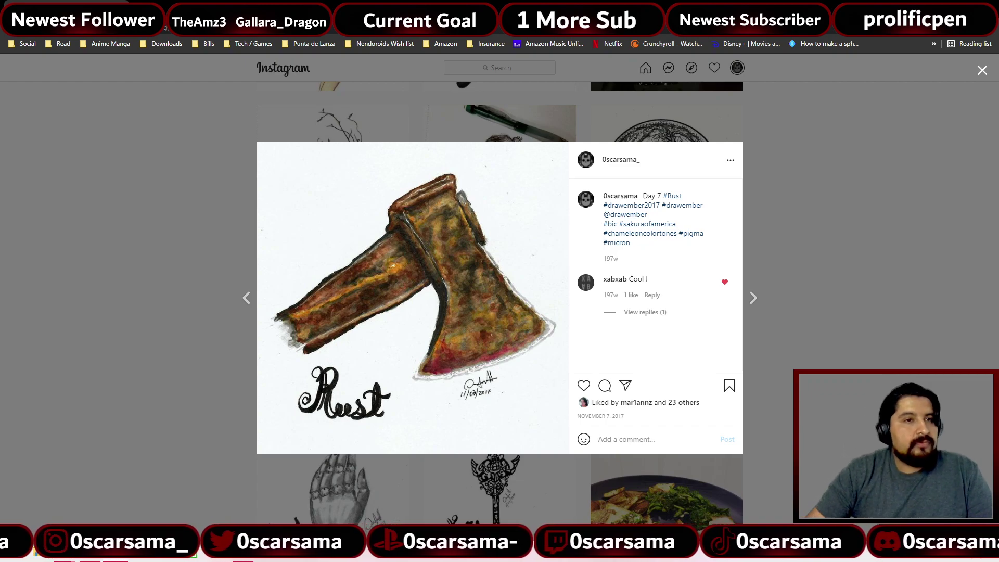
{"action": "left_click", "coordinate": [888, 304]}
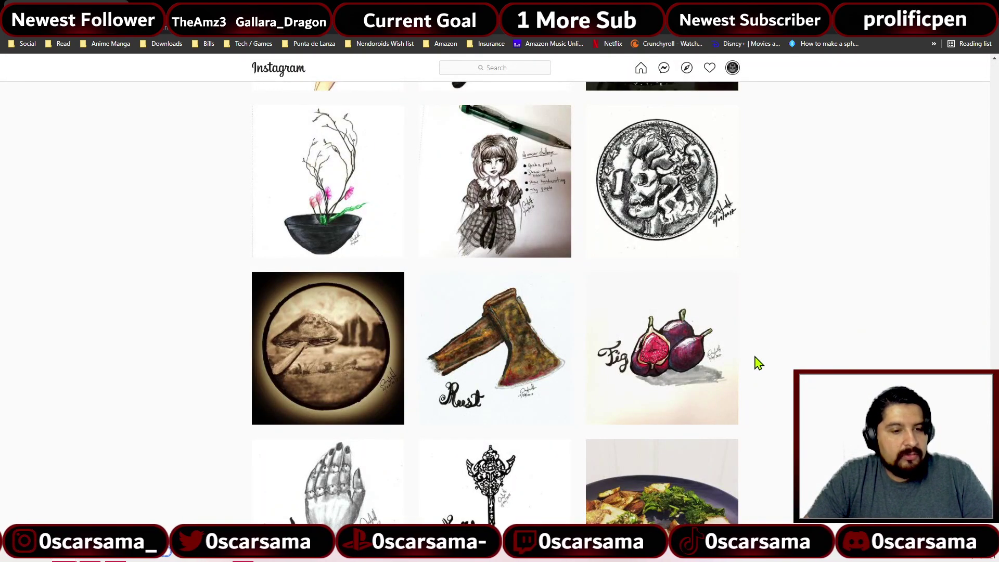
View the "No eraser challenge" pencil drawing of the girl in the checkered dress at full size
{"action": "scroll", "coordinate": [505, 384], "scroll_direction": "up", "scroll_amount": 2}
{"action": "left_click", "coordinate": [520, 315]}
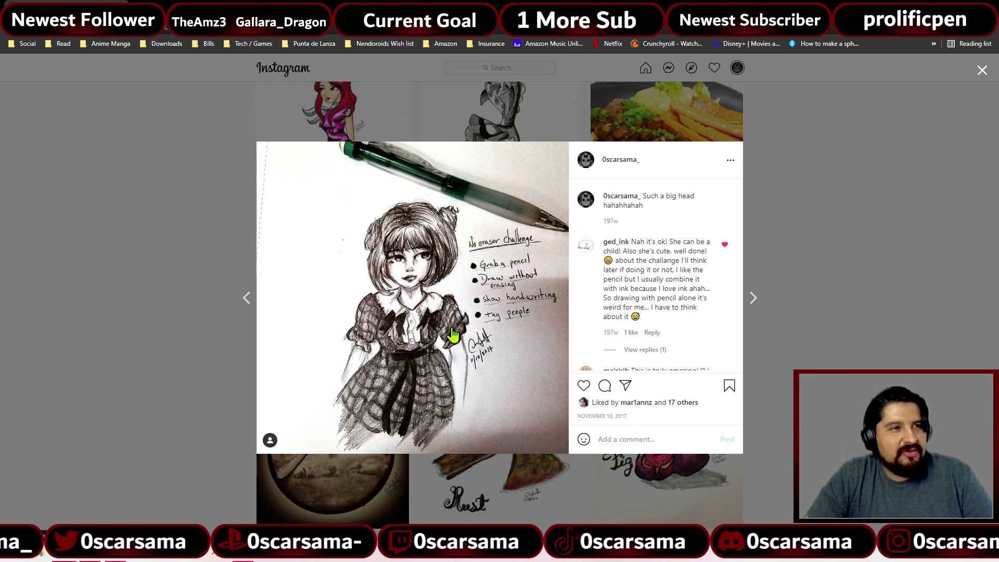
{"action": "left_click", "coordinate": [816, 313]}
View the reversed mermaid drawing, the fish with stockinged legs, at full size
{"action": "scroll", "coordinate": [758, 332], "scroll_direction": "up", "scroll_amount": 2}
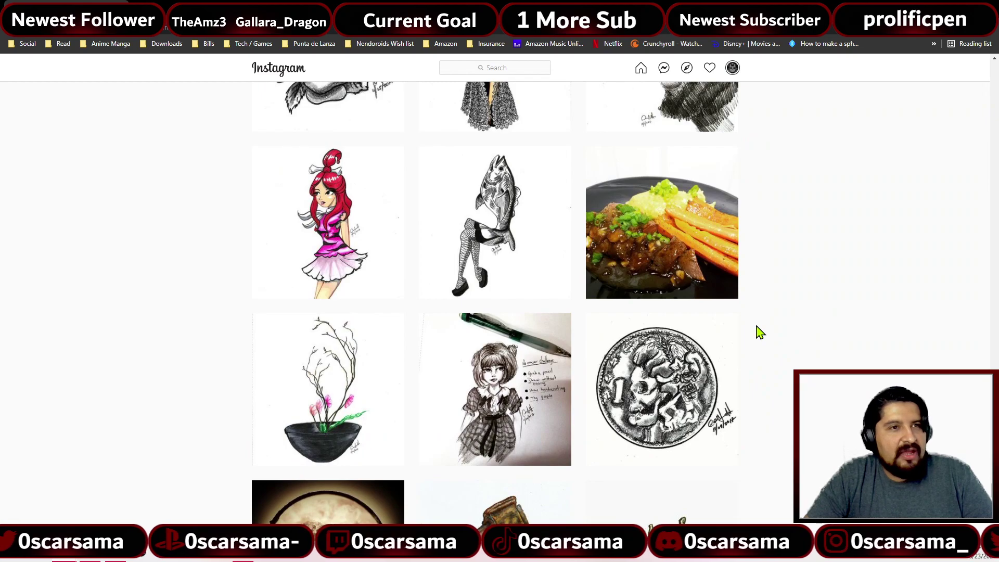
{"action": "scroll", "coordinate": [749, 330], "scroll_direction": "up", "scroll_amount": 1}
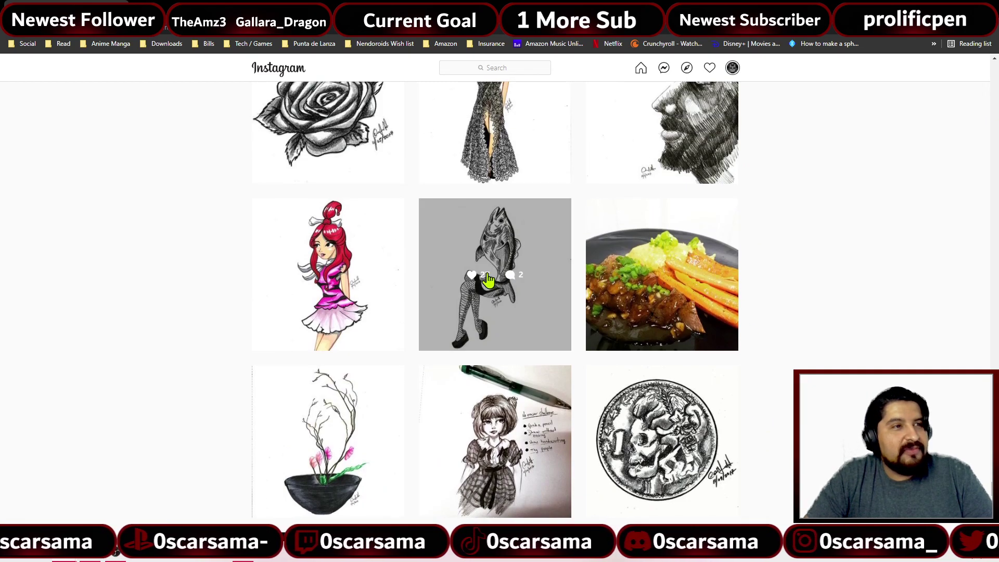
{"action": "left_click", "coordinate": [481, 276]}
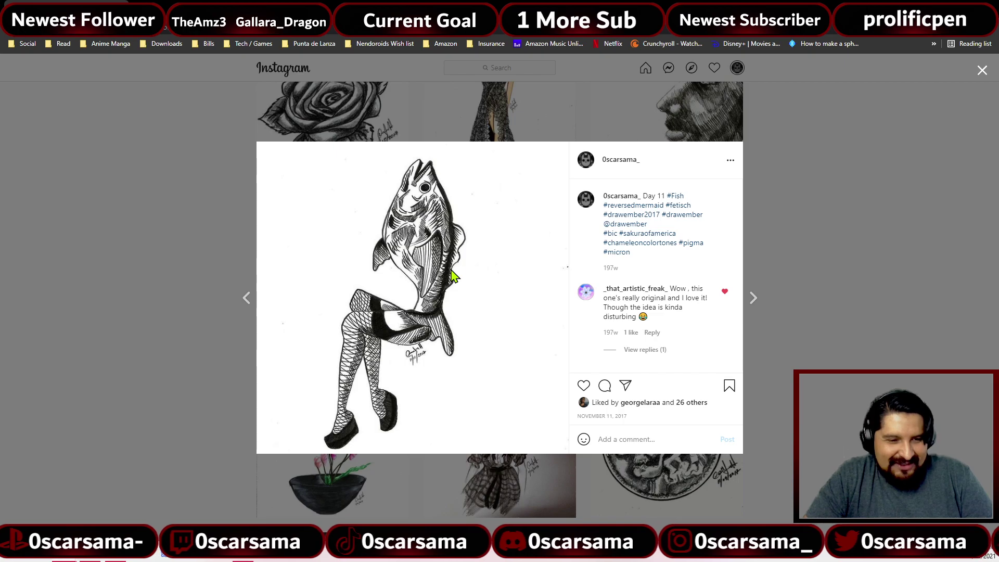
{"action": "left_click", "coordinate": [819, 295]}
Go back to the newer ink drawings on the profile and open the black-and-white butterfly post
{"action": "scroll", "coordinate": [793, 296], "scroll_direction": "up", "scroll_amount": 12}
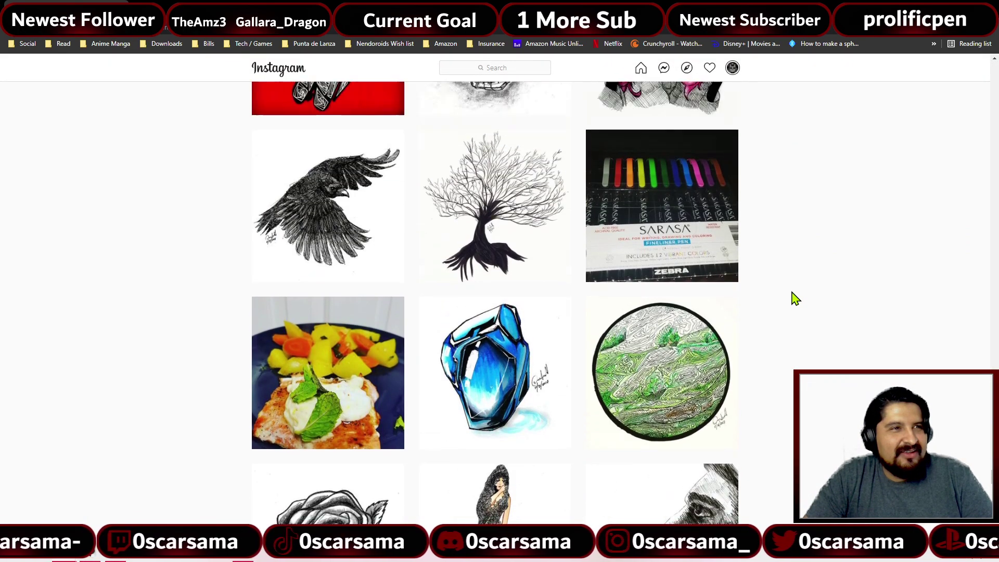
{"action": "scroll", "coordinate": [392, 408], "scroll_direction": "up", "scroll_amount": 2}
{"action": "scroll", "coordinate": [407, 403], "scroll_direction": "up", "scroll_amount": 6}
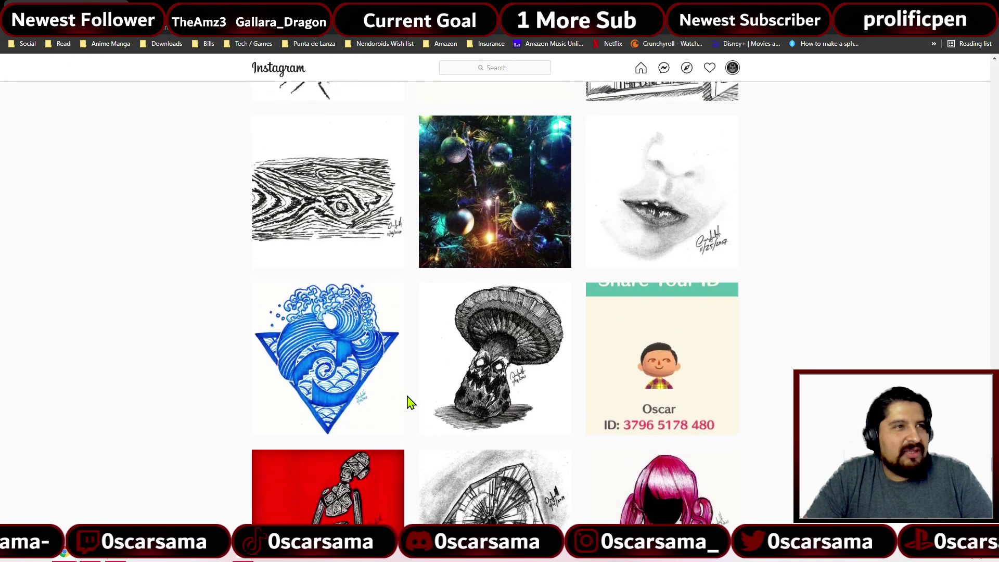
{"action": "scroll", "coordinate": [409, 401], "scroll_direction": "up", "scroll_amount": 3}
{"action": "left_click", "coordinate": [350, 311]}
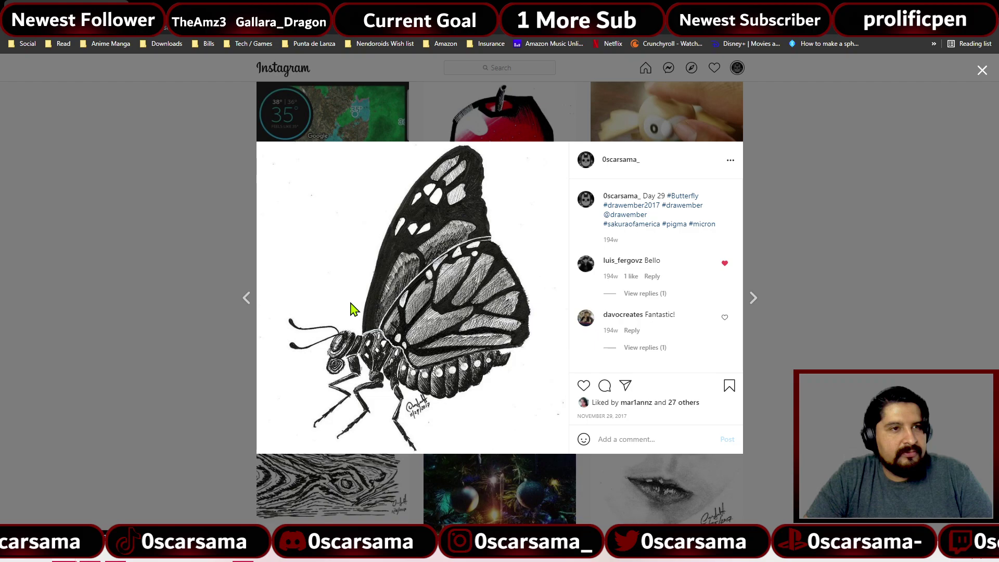
Close the butterfly post and browse the newer profile posts as far as the October 2018 ink and marker drawings
{"action": "left_click", "coordinate": [186, 301]}
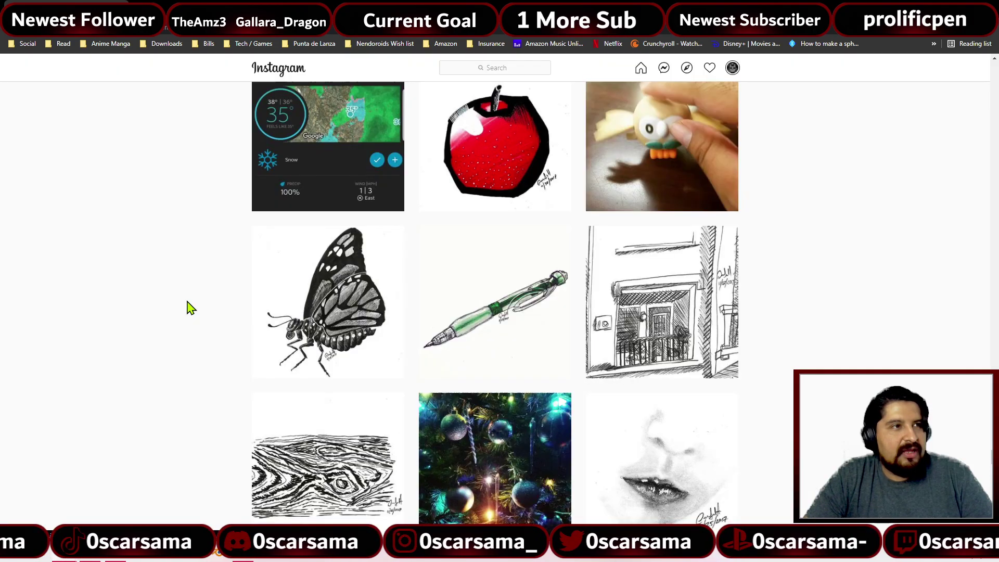
{"action": "scroll", "coordinate": [193, 311], "scroll_direction": "up", "scroll_amount": 2}
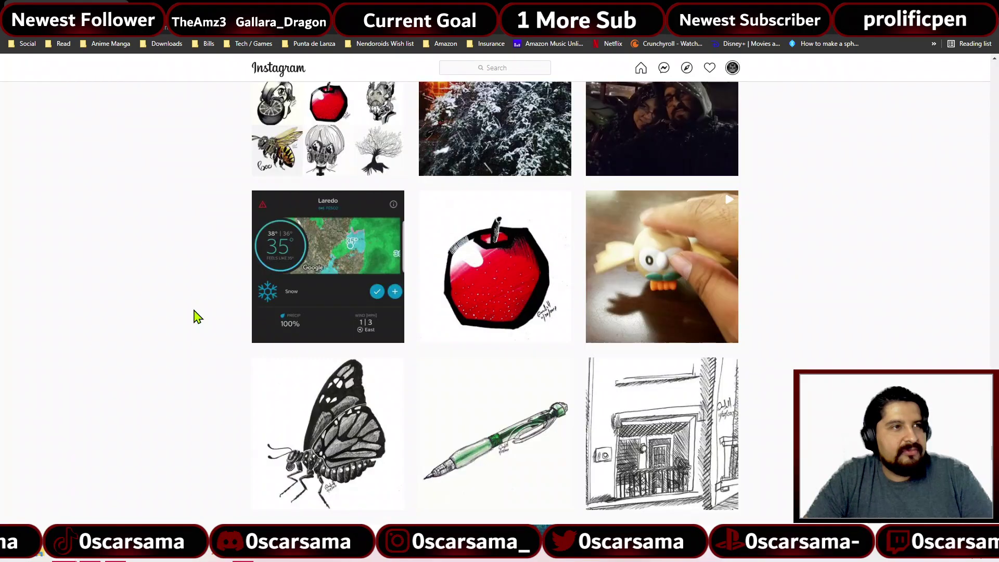
{"action": "scroll", "coordinate": [197, 316], "scroll_direction": "up", "scroll_amount": 20}
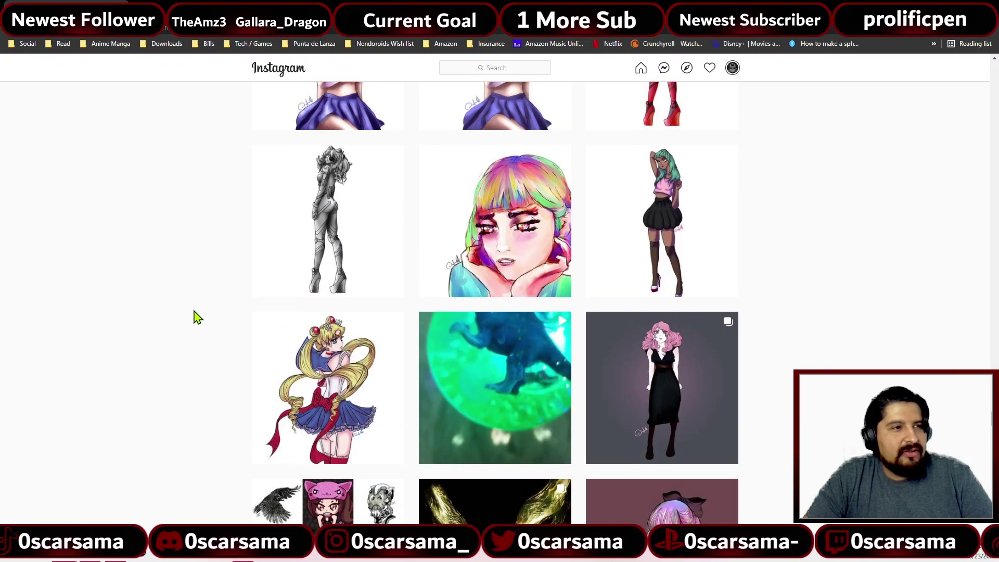
{"action": "scroll", "coordinate": [197, 316], "scroll_direction": "up", "scroll_amount": 20}
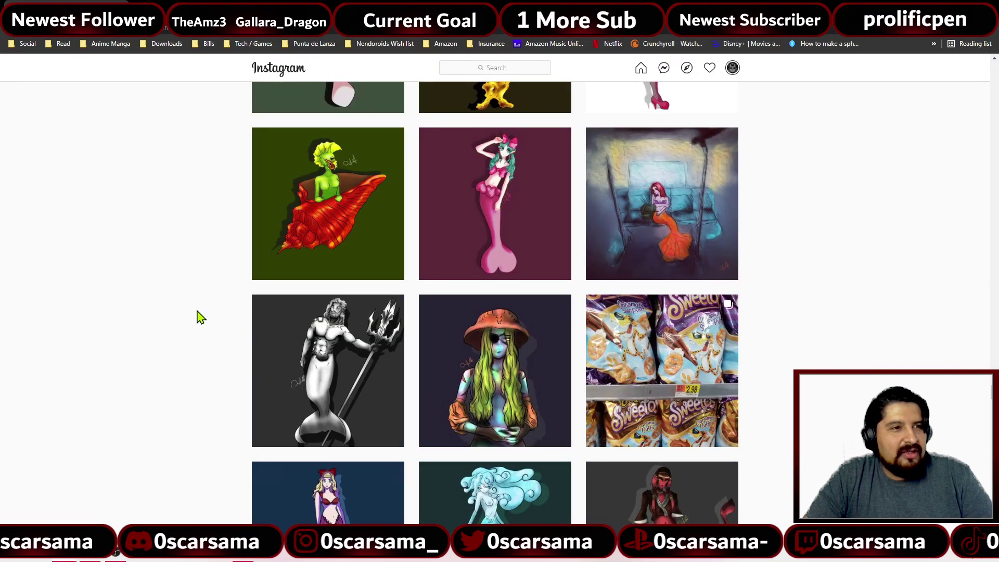
{"action": "scroll", "coordinate": [197, 316], "scroll_direction": "up", "scroll_amount": 20}
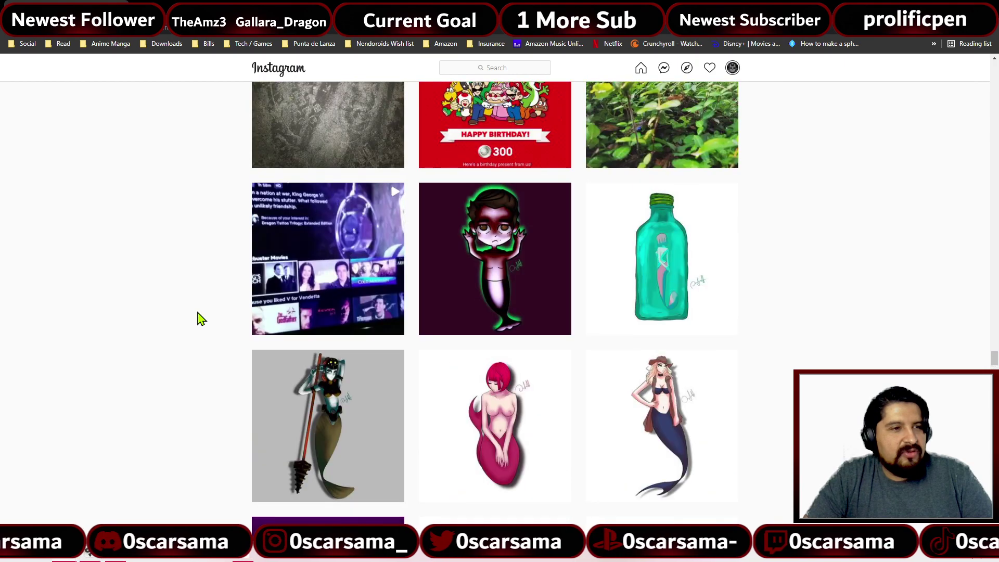
{"action": "scroll", "coordinate": [202, 319], "scroll_direction": "up", "scroll_amount": 5}
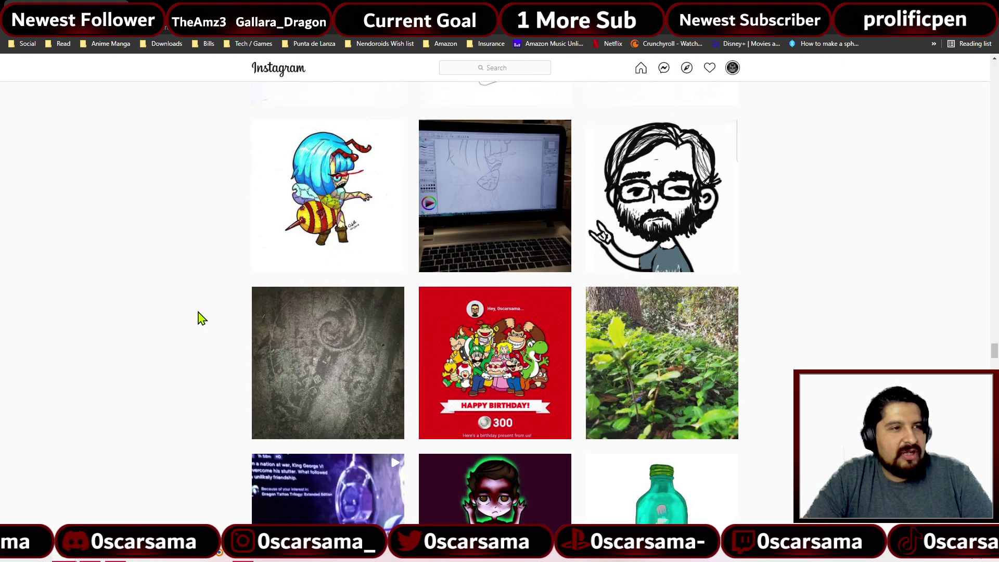
{"action": "scroll", "coordinate": [202, 318], "scroll_direction": "up", "scroll_amount": 8}
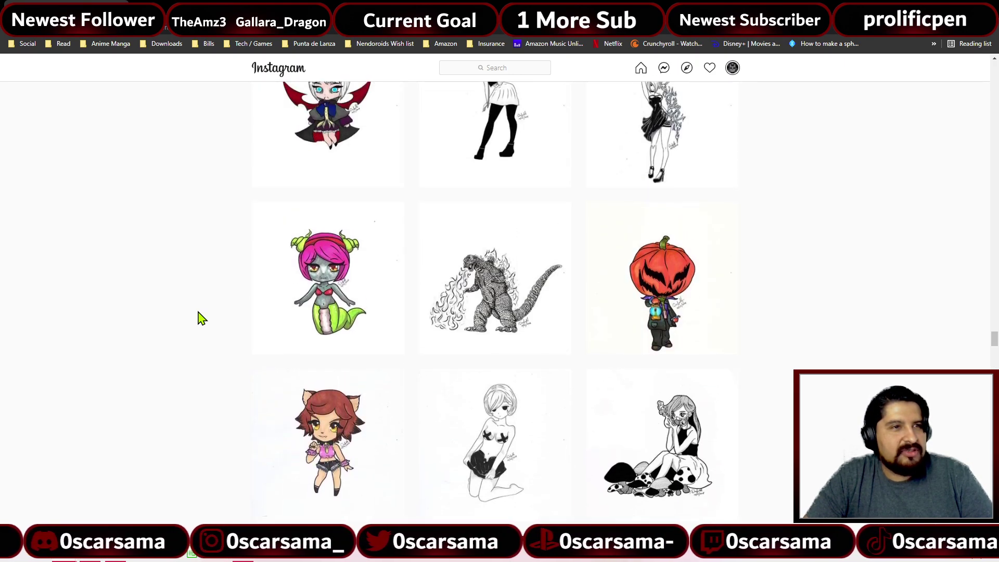
{"action": "scroll", "coordinate": [198, 318], "scroll_direction": "up", "scroll_amount": 3}
{"action": "scroll", "coordinate": [198, 318], "scroll_direction": "down", "scroll_amount": 3}
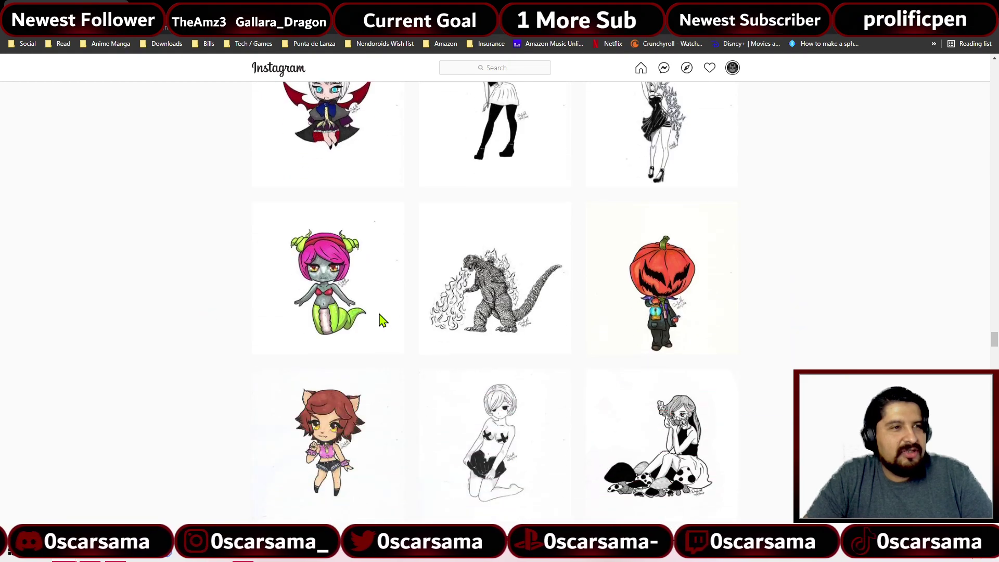
View the "Roasted" Inktober 2018 Godzilla ink drawing at full size, then return to the profile posts
{"action": "left_click", "coordinate": [513, 262]}
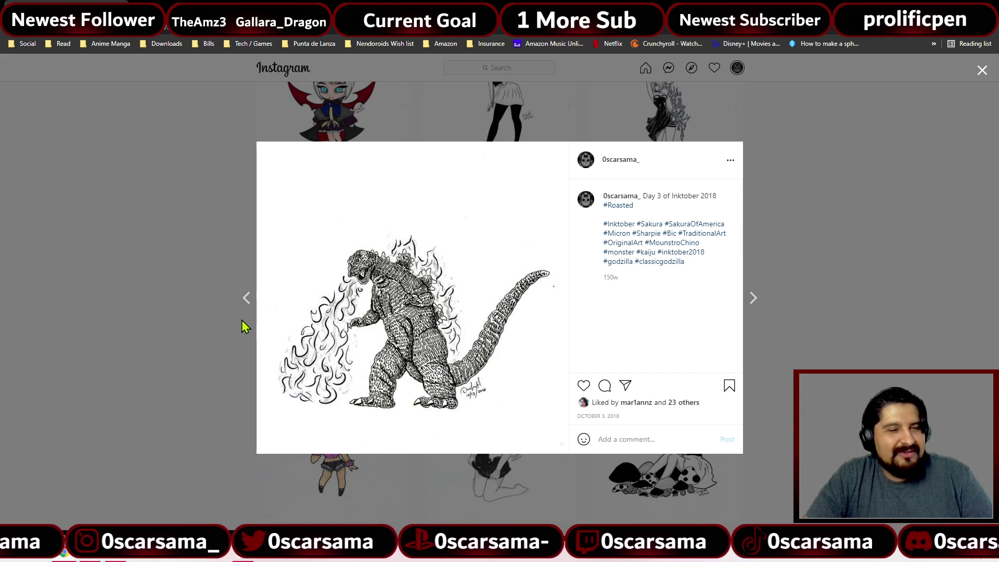
{"action": "left_click", "coordinate": [212, 318]}
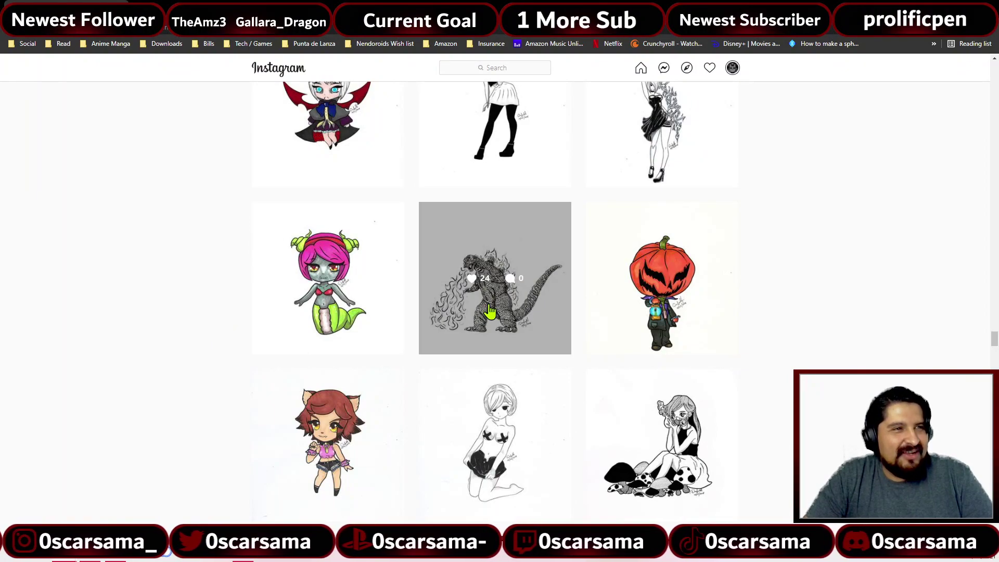
{"action": "left_click", "coordinate": [485, 314]}
{"action": "left_click", "coordinate": [213, 319]}
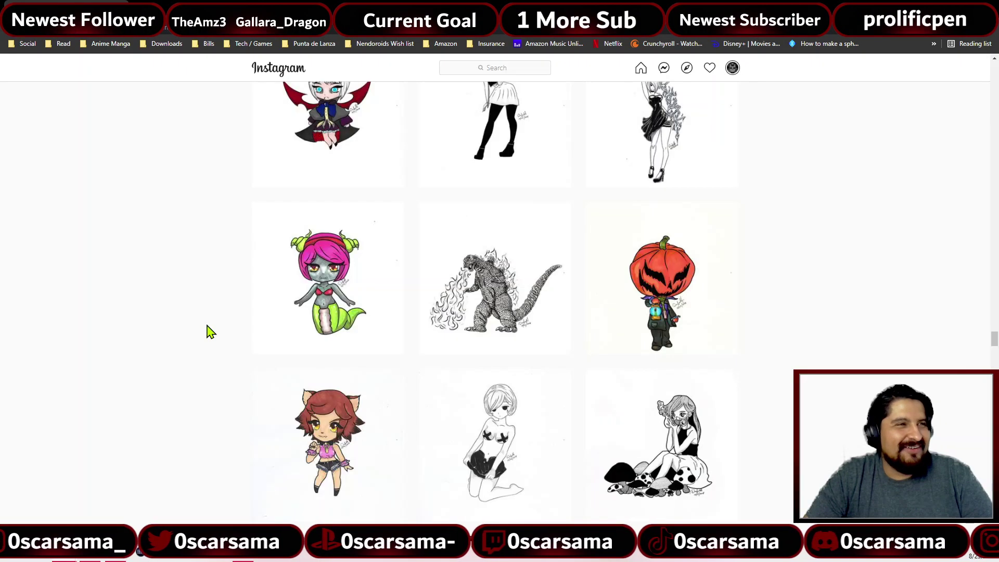
Browse the Drawlloween chibi drawings and view the blonde vampire bee post at full size
{"action": "scroll", "coordinate": [208, 328], "scroll_direction": "up", "scroll_amount": 10}
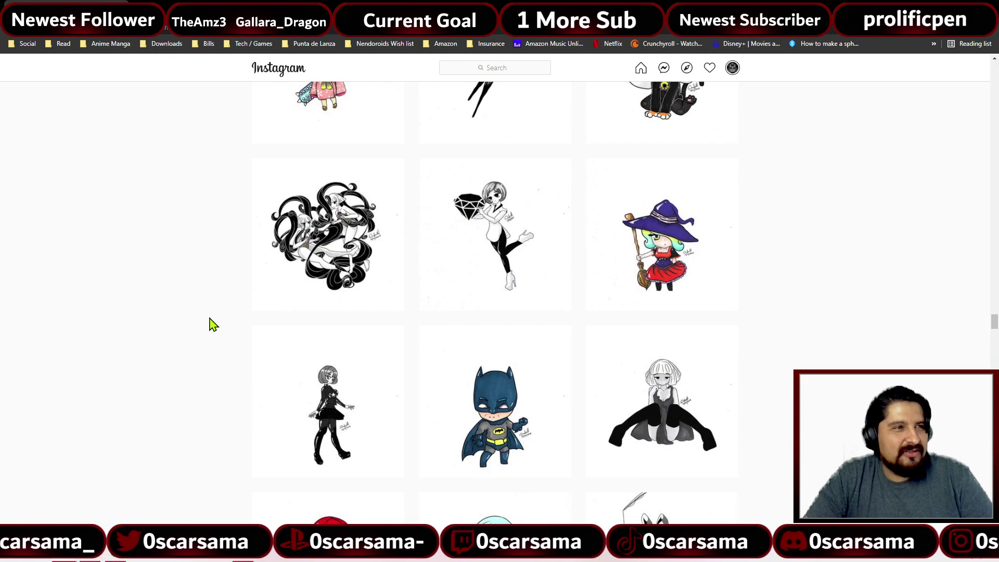
{"action": "scroll", "coordinate": [213, 324], "scroll_direction": "up", "scroll_amount": 15}
{"action": "scroll", "coordinate": [213, 325], "scroll_direction": "up", "scroll_amount": 5}
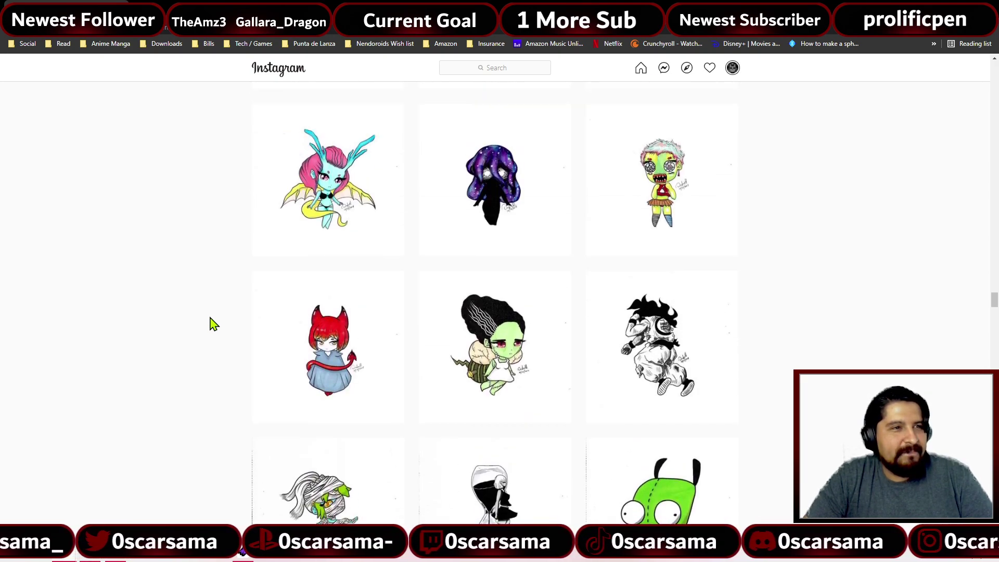
{"action": "scroll", "coordinate": [213, 325], "scroll_direction": "down", "scroll_amount": 2}
{"action": "scroll", "coordinate": [211, 323], "scroll_direction": "down", "scroll_amount": 8}
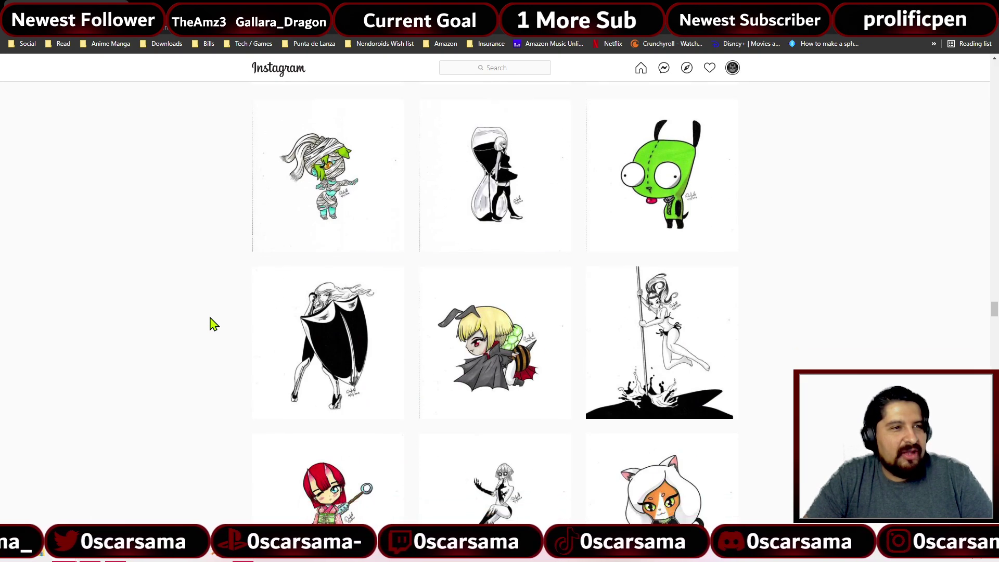
{"action": "left_click", "coordinate": [471, 268]}
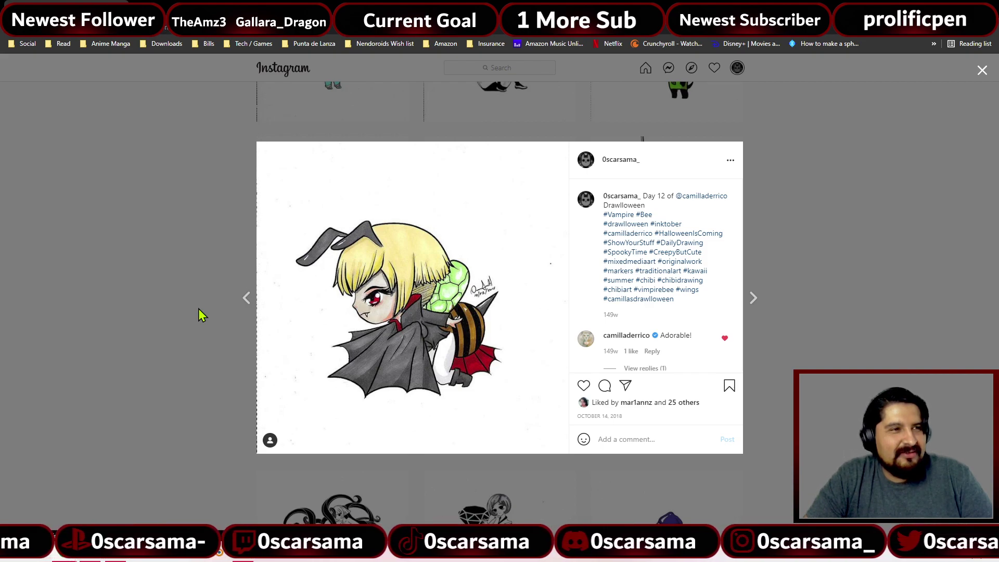
{"action": "left_click", "coordinate": [198, 307]}
Look through the newer chibi and ink drawings and view the black Alien drawing at full size
{"action": "scroll", "coordinate": [214, 312], "scroll_direction": "up", "scroll_amount": 3}
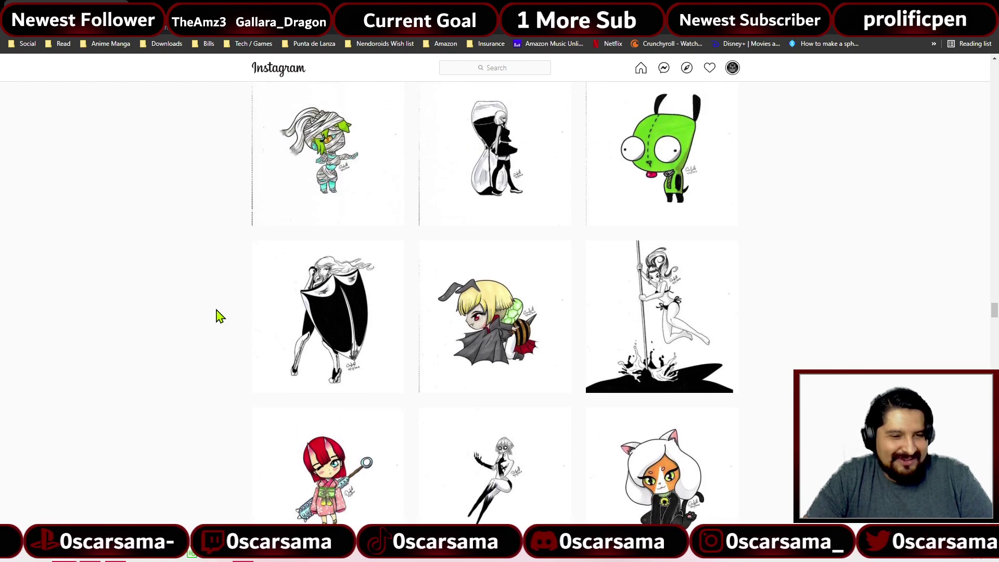
{"action": "scroll", "coordinate": [219, 315], "scroll_direction": "up", "scroll_amount": 6}
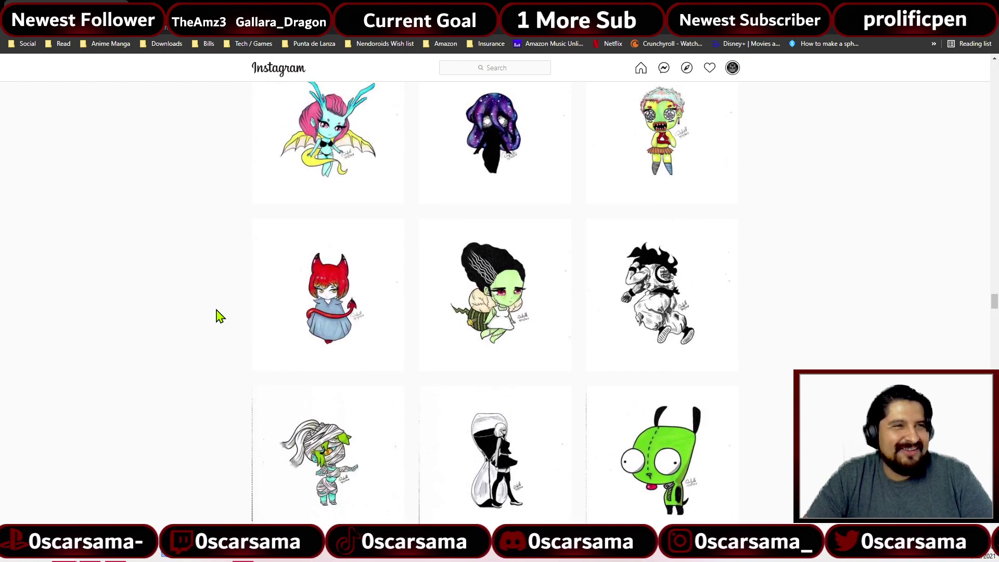
{"action": "scroll", "coordinate": [218, 315], "scroll_direction": "up", "scroll_amount": 5}
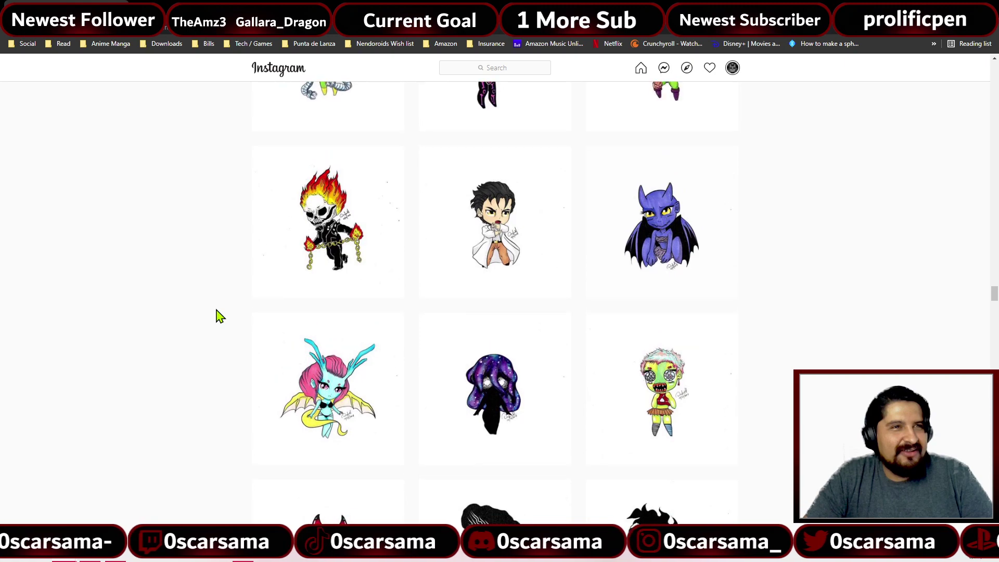
{"action": "scroll", "coordinate": [218, 314], "scroll_direction": "up", "scroll_amount": 7}
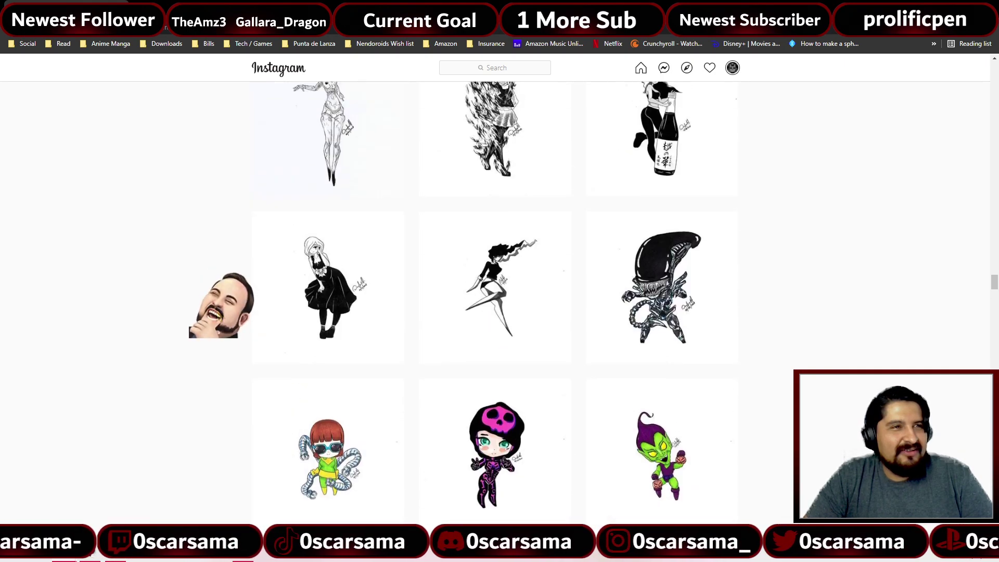
{"action": "scroll", "coordinate": [234, 318], "scroll_direction": "up", "scroll_amount": 4}
{"action": "scroll", "coordinate": [237, 320], "scroll_direction": "down", "scroll_amount": 5}
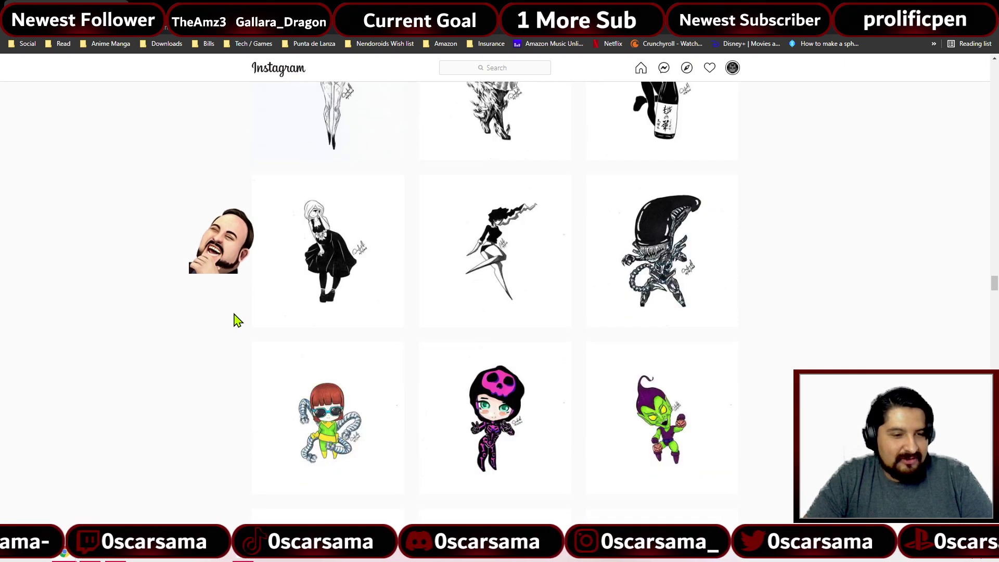
{"action": "left_click", "coordinate": [665, 295]}
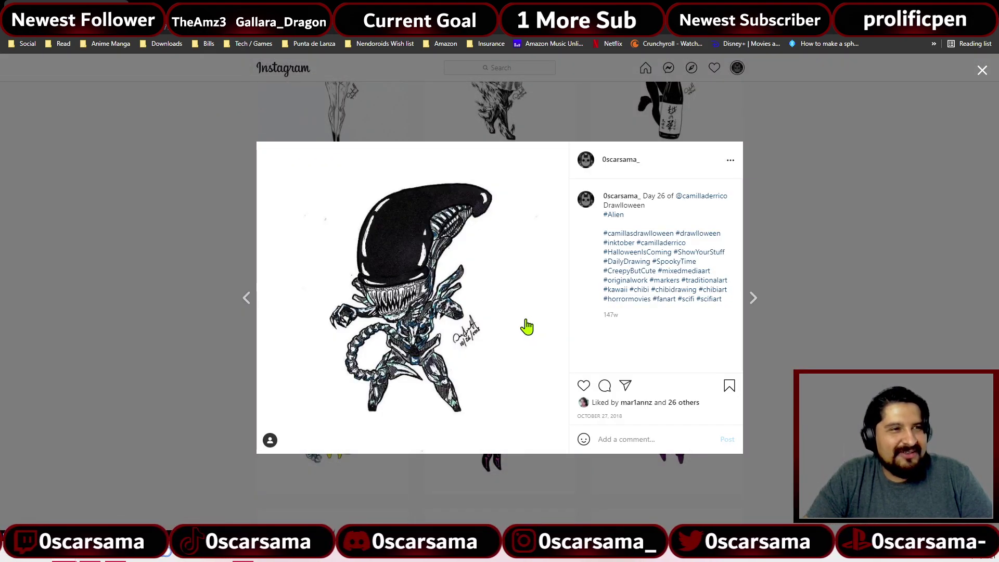
{"action": "left_click", "coordinate": [823, 286]}
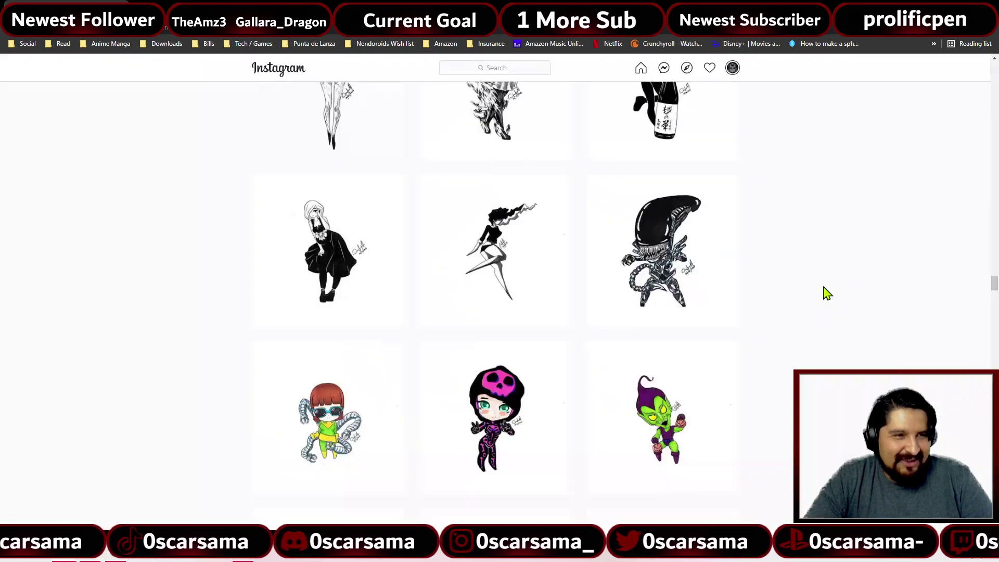
Go back to the older Drawlloween drawings and view the green GIR from Invader Zim at full size
{"action": "scroll", "coordinate": [764, 315], "scroll_direction": "down", "scroll_amount": 10}
{"action": "scroll", "coordinate": [769, 315], "scroll_direction": "down", "scroll_amount": 6}
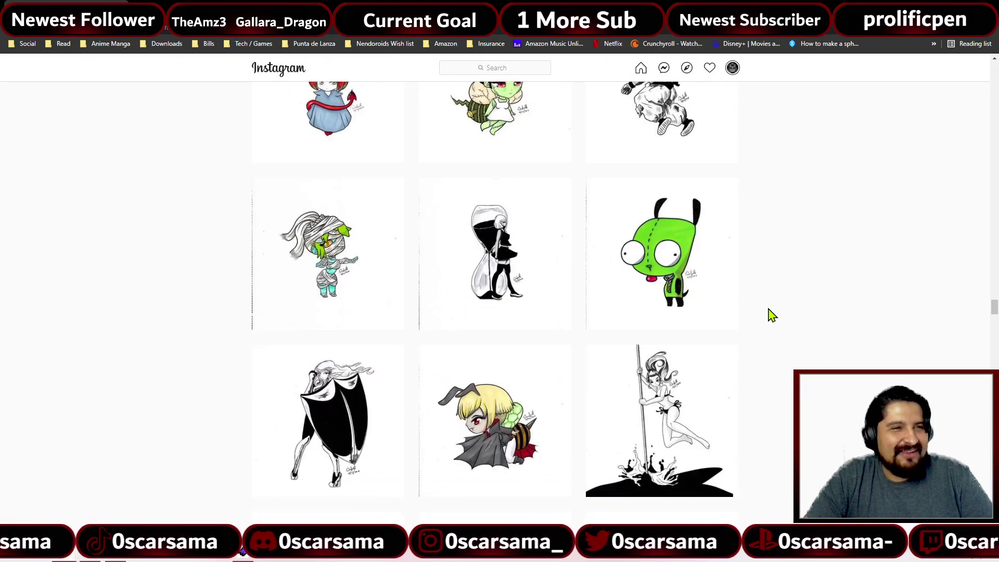
{"action": "scroll", "coordinate": [733, 283], "scroll_direction": "up", "scroll_amount": 2}
{"action": "left_click", "coordinate": [699, 224]}
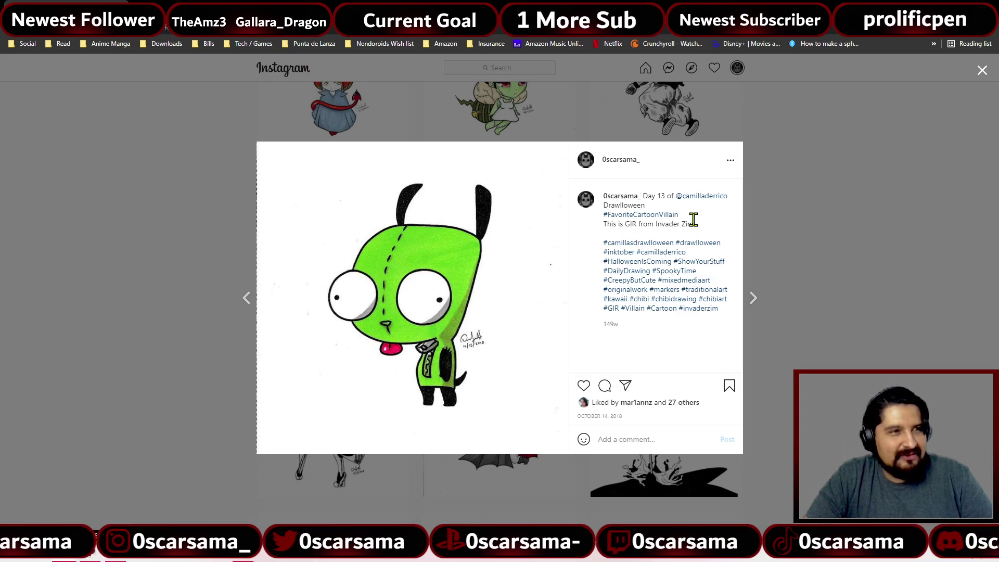
{"action": "left_click", "coordinate": [825, 252]}
Browse the newer profile posts up to the black ink portraits drawn on red paper and examine them
{"action": "scroll", "coordinate": [789, 260], "scroll_direction": "up", "scroll_amount": 10}
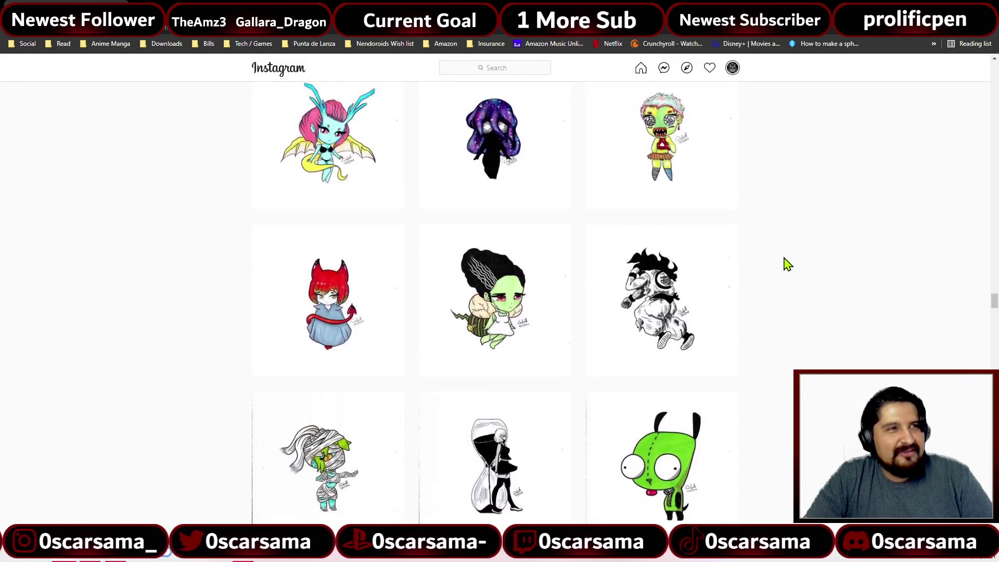
{"action": "scroll", "coordinate": [789, 266], "scroll_direction": "up", "scroll_amount": 8}
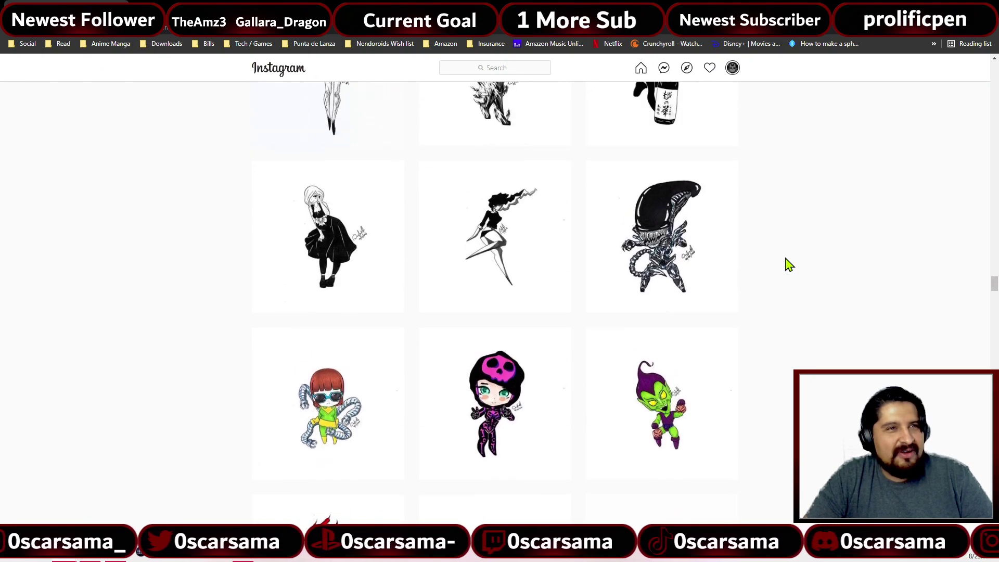
{"action": "scroll", "coordinate": [790, 265], "scroll_direction": "up", "scroll_amount": 10}
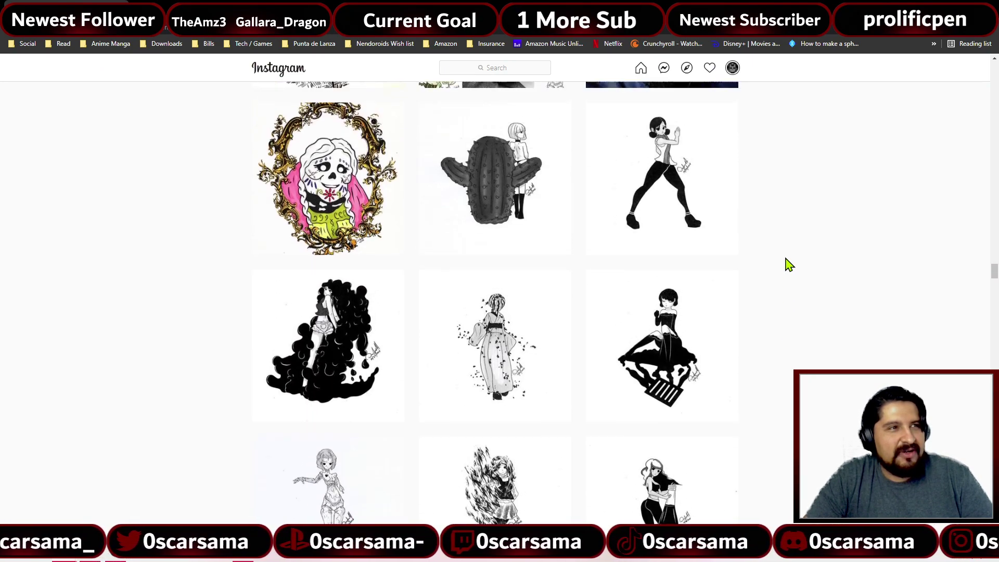
{"action": "scroll", "coordinate": [790, 265], "scroll_direction": "up", "scroll_amount": 6}
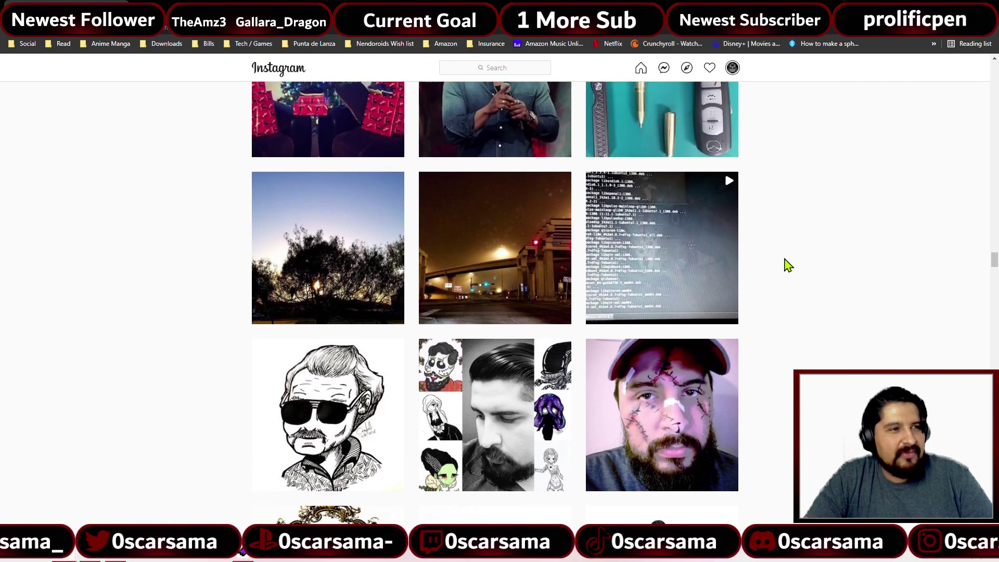
{"action": "scroll", "coordinate": [789, 265], "scroll_direction": "up", "scroll_amount": 12}
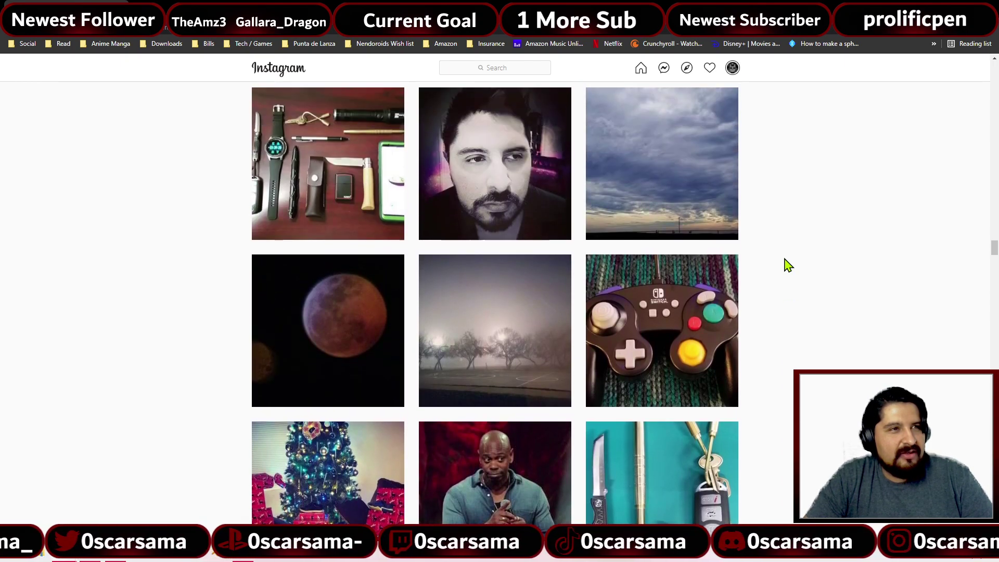
{"action": "scroll", "coordinate": [787, 265], "scroll_direction": "up", "scroll_amount": 15}
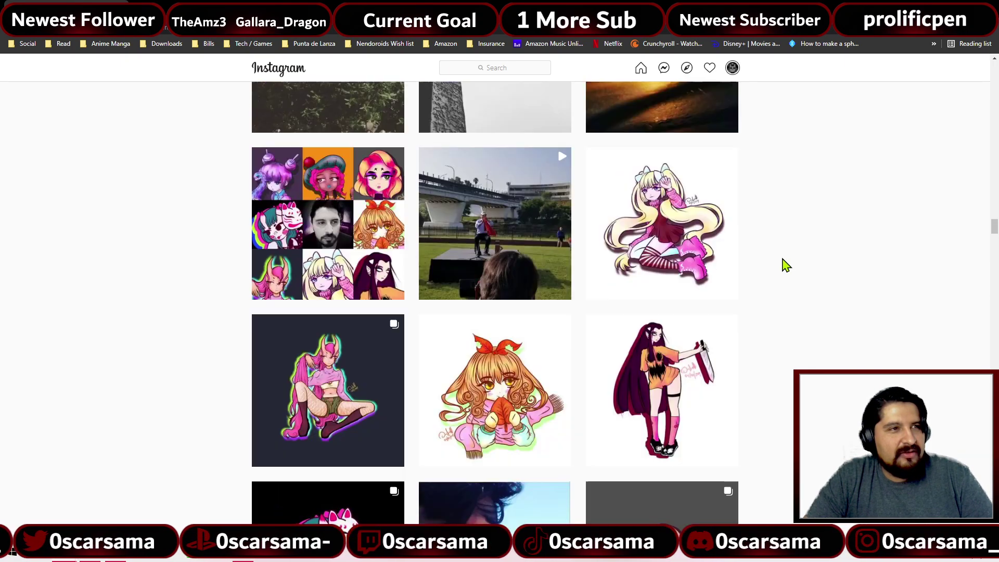
{"action": "scroll", "coordinate": [785, 265], "scroll_direction": "up", "scroll_amount": 12}
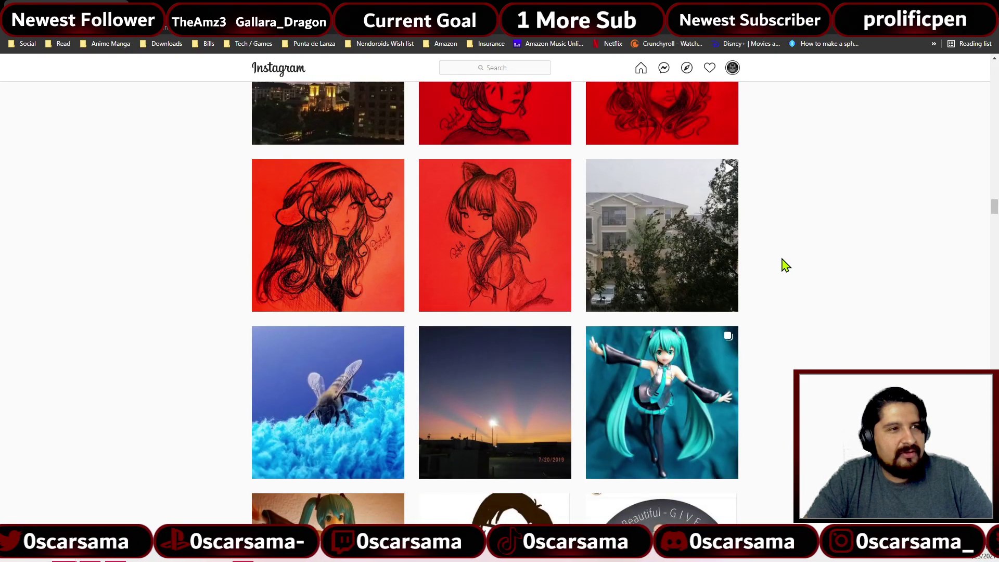
{"action": "scroll", "coordinate": [785, 265], "scroll_direction": "down", "scroll_amount": 1}
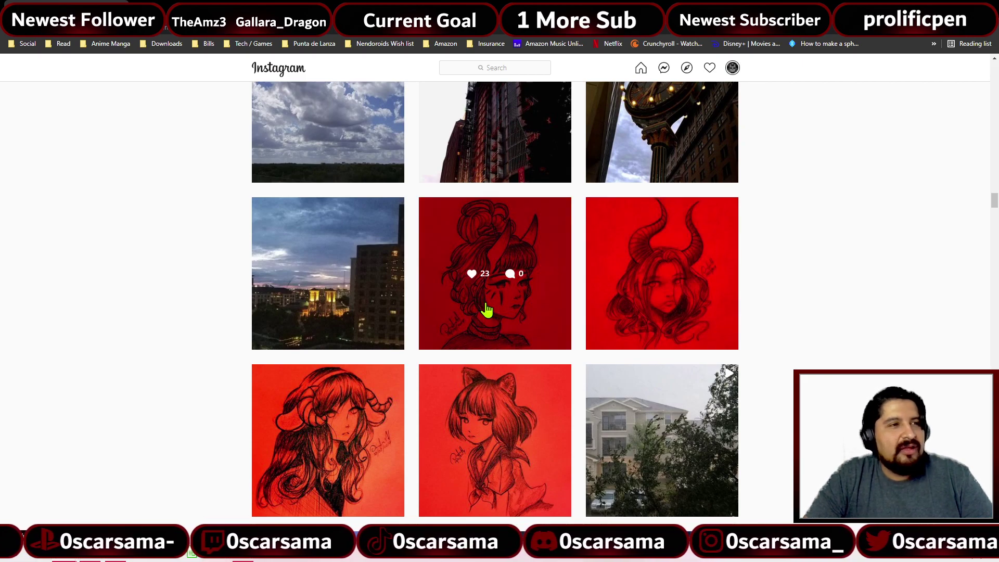
{"action": "scroll", "coordinate": [671, 314], "scroll_direction": "down", "scroll_amount": 1}
Return to the Drawlloween chibi drawings on the profile, then switch back to the Clip Studio Paint canvas
{"action": "scroll", "coordinate": [670, 314], "scroll_direction": "down", "scroll_amount": 20}
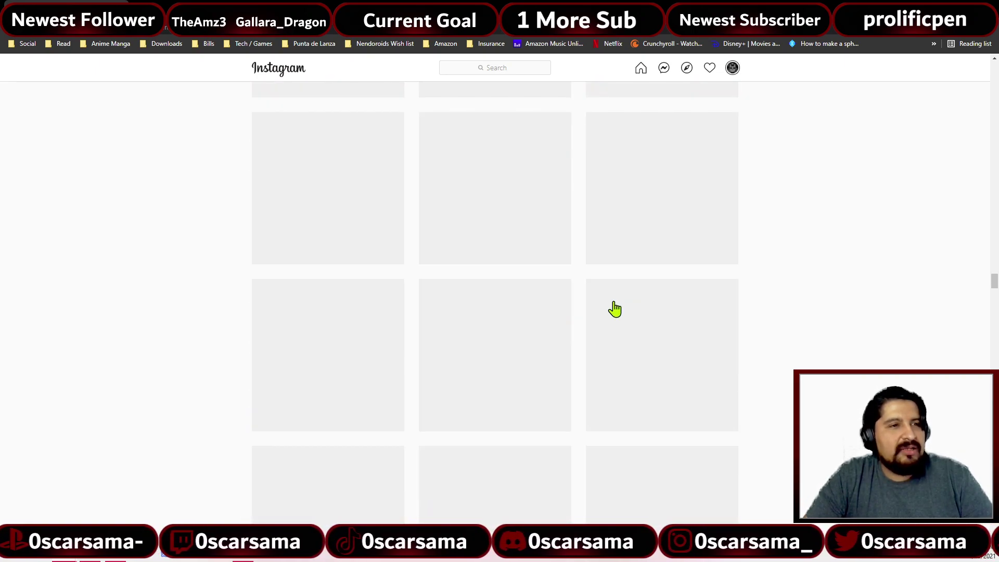
{"action": "scroll", "coordinate": [615, 307], "scroll_direction": "down", "scroll_amount": 8}
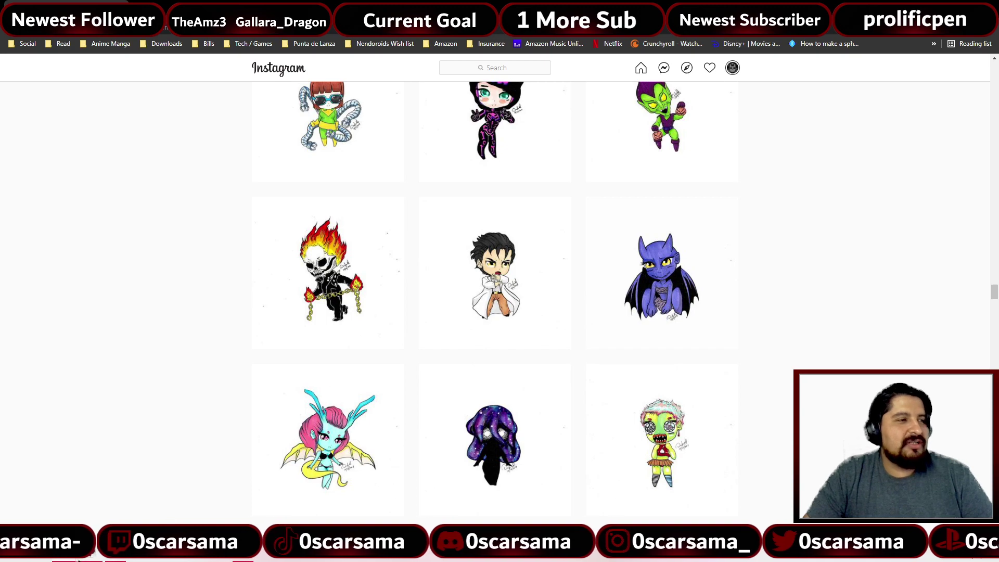
{"action": "key", "text": "alt+Tab"}
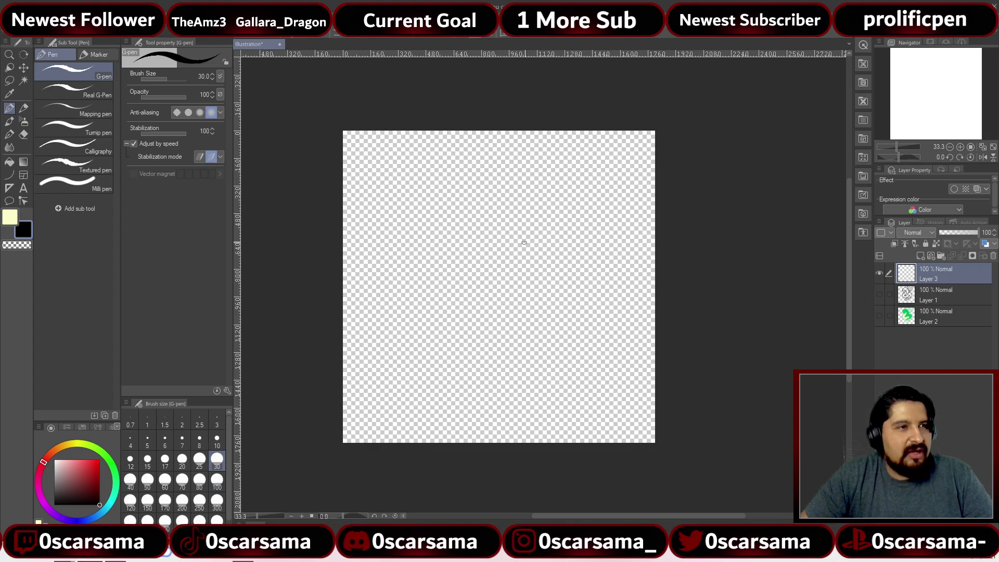
Draw a rough black masked head with a trailing headband and two slanted eyes using the 30-size G-pen
{"action": "mouse_move", "coordinate": [517, 163]}
{"action": "left_mouse_down"}
{"action": "mouse_move", "coordinate": [443, 198]}
{"action": "mouse_move", "coordinate": [446, 329]}
{"action": "mouse_move", "coordinate": [542, 345]}
{"action": "mouse_move", "coordinate": [592, 236]}
{"action": "mouse_move", "coordinate": [592, 208]}
{"action": "mouse_move", "coordinate": [580, 163]}
{"action": "mouse_move", "coordinate": [501, 164]}
{"action": "mouse_move", "coordinate": [452, 144]}
{"action": "mouse_move", "coordinate": [426, 151]}
{"action": "mouse_move", "coordinate": [406, 161]}
{"action": "mouse_move", "coordinate": [402, 194]}
{"action": "mouse_move", "coordinate": [445, 160]}
{"action": "mouse_move", "coordinate": [458, 183]}
{"action": "mouse_move", "coordinate": [528, 175]}
{"action": "mouse_move", "coordinate": [533, 218]}
{"action": "mouse_move", "coordinate": [573, 178]}
{"action": "mouse_move", "coordinate": [558, 260]}
{"action": "mouse_move", "coordinate": [587, 210]}
{"action": "mouse_move", "coordinate": [569, 294]}
{"action": "left_mouse_up"}
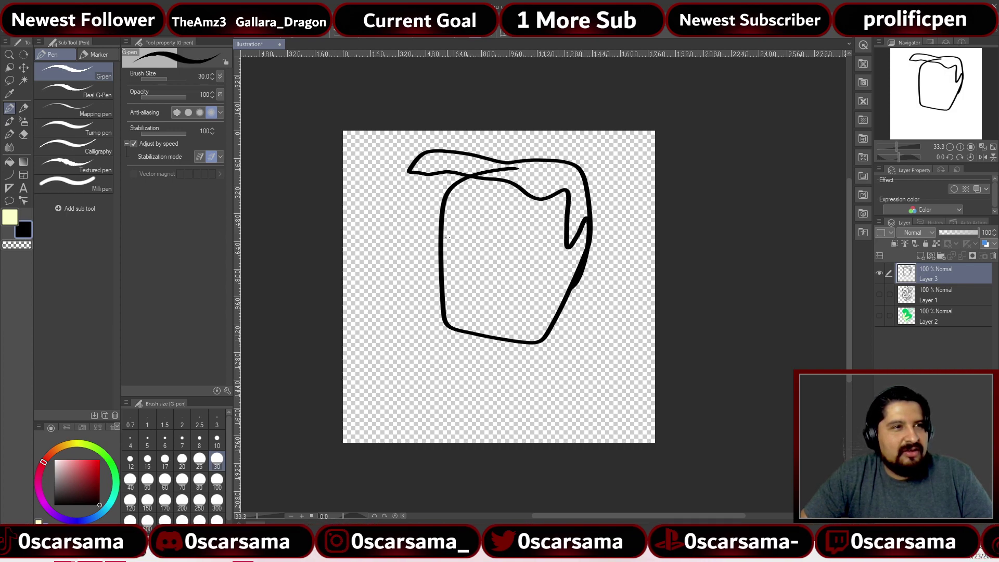
{"action": "mouse_move", "coordinate": [431, 217]}
{"action": "left_mouse_down"}
{"action": "mouse_move", "coordinate": [481, 253]}
{"action": "mouse_move", "coordinate": [456, 259]}
{"action": "mouse_move", "coordinate": [431, 218]}
{"action": "left_mouse_up"}
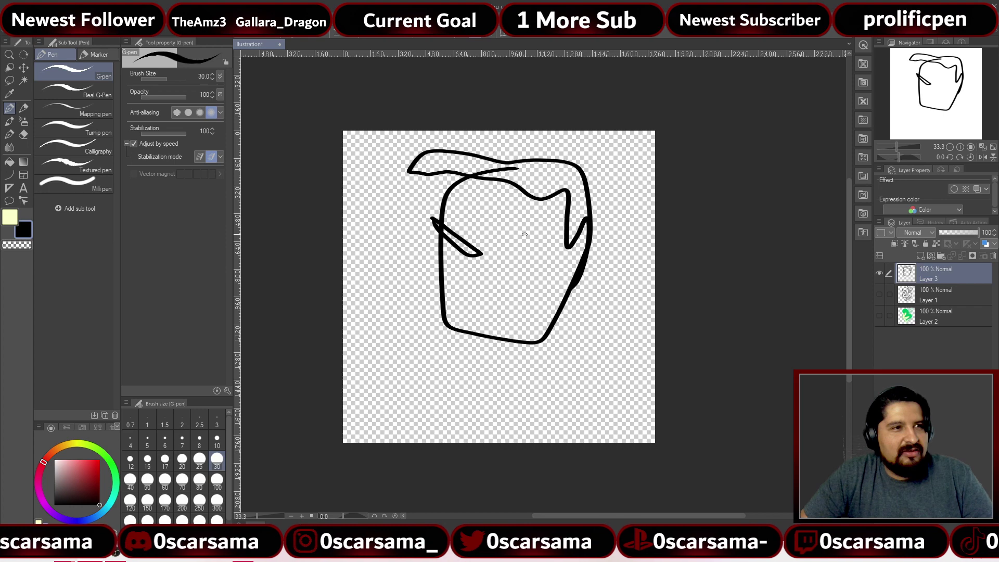
{"action": "mouse_move", "coordinate": [558, 218]}
{"action": "left_mouse_down"}
{"action": "mouse_move", "coordinate": [528, 251]}
{"action": "mouse_move", "coordinate": [510, 252]}
{"action": "mouse_move", "coordinate": [536, 250]}
{"action": "mouse_move", "coordinate": [558, 218]}
{"action": "left_mouse_up"}
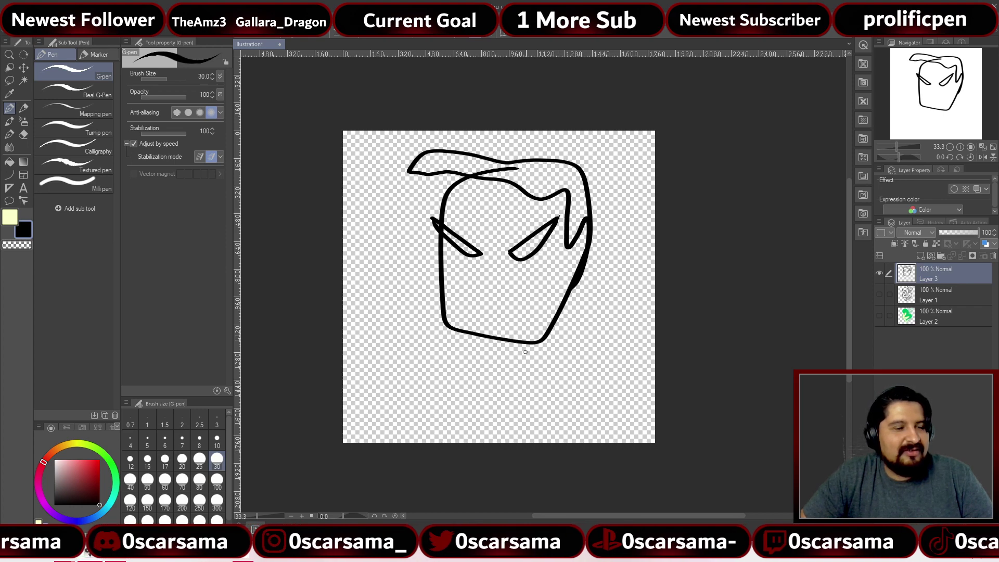
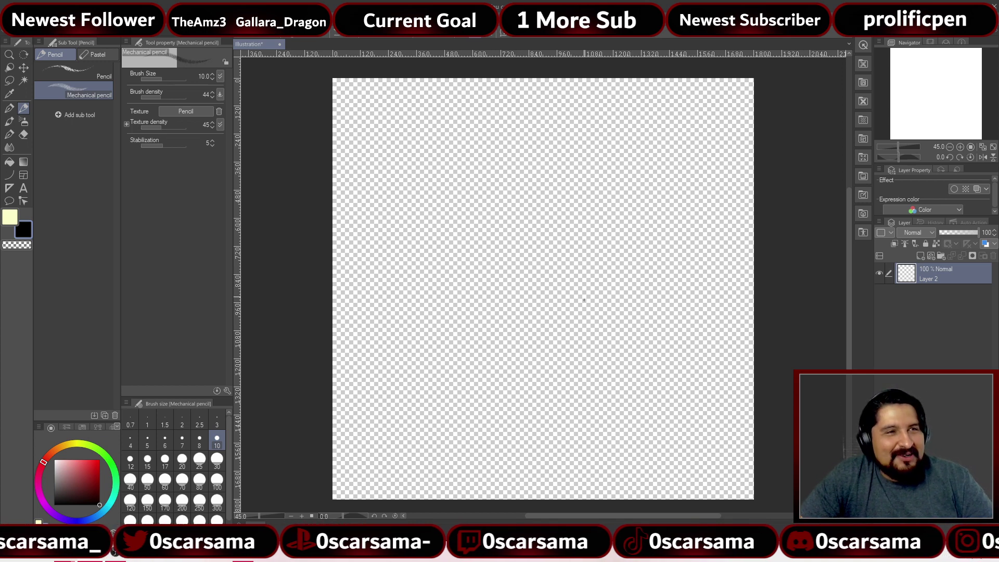
Sketch an upright oval koala nose near the canvas centre with the mechanical pencil, add nostrils and shade it with diagonal hatching
{"action": "mouse_move", "coordinate": [523, 230]}
{"action": "left_mouse_down"}
{"action": "mouse_move", "coordinate": [506, 249]}
{"action": "mouse_move", "coordinate": [507, 269]}
{"action": "mouse_move", "coordinate": [544, 269]}
{"action": "mouse_move", "coordinate": [542, 243]}
{"action": "mouse_move", "coordinate": [543, 272]}
{"action": "mouse_move", "coordinate": [540, 241]}
{"action": "mouse_move", "coordinate": [520, 232]}
{"action": "mouse_move", "coordinate": [507, 251]}
{"action": "mouse_move", "coordinate": [543, 248]}
{"action": "mouse_move", "coordinate": [542, 281]}
{"action": "mouse_move", "coordinate": [524, 221]}
{"action": "mouse_move", "coordinate": [513, 230]}
{"action": "mouse_move", "coordinate": [527, 293]}
{"action": "mouse_move", "coordinate": [539, 235]}
{"action": "left_mouse_up"}
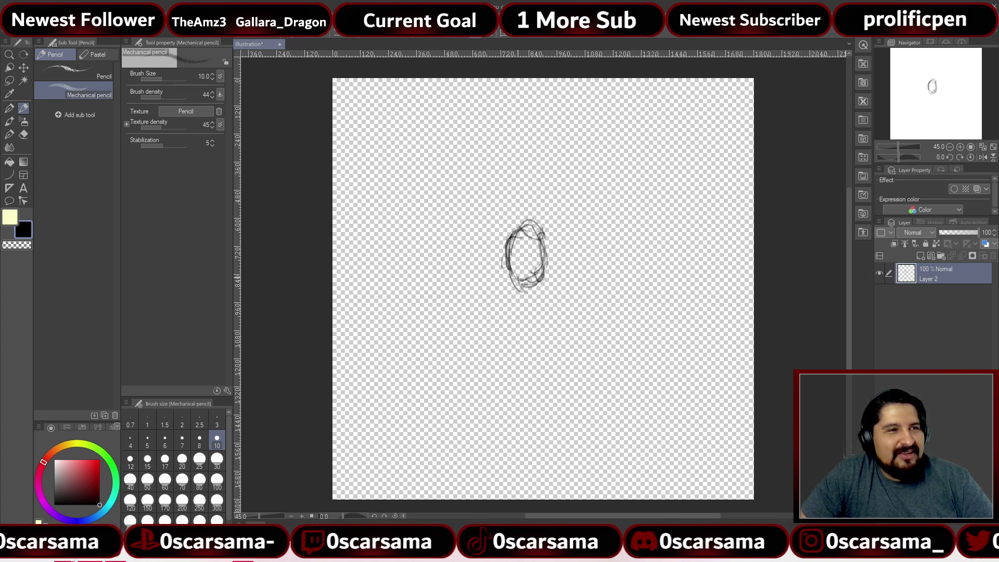
{"action": "left_click_drag", "start_coordinate": [515, 270], "coordinate": [522, 286]}
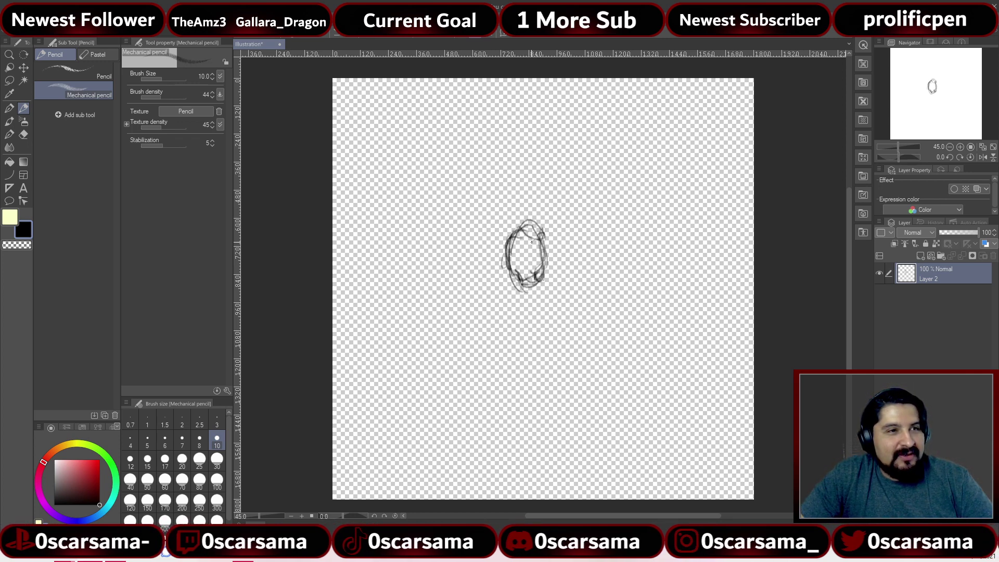
{"action": "mouse_move", "coordinate": [546, 243]}
{"action": "left_mouse_down"}
{"action": "mouse_move", "coordinate": [524, 221]}
{"action": "mouse_move", "coordinate": [507, 270]}
{"action": "left_mouse_up"}
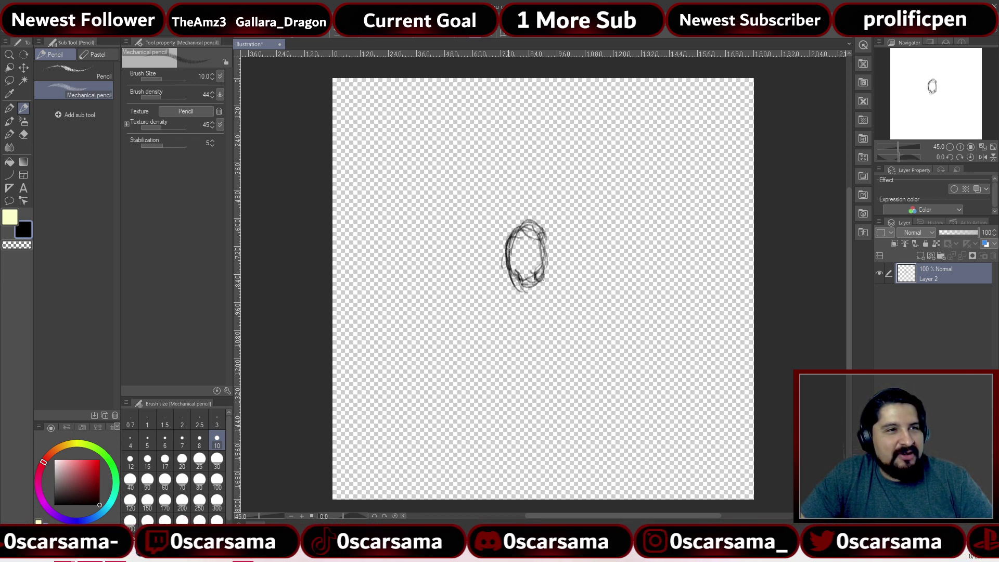
{"action": "mouse_move", "coordinate": [526, 223]}
{"action": "left_mouse_down"}
{"action": "mouse_move", "coordinate": [509, 256]}
{"action": "mouse_move", "coordinate": [514, 280]}
{"action": "left_mouse_up"}
{"action": "left_click_drag", "start_coordinate": [542, 240], "coordinate": [520, 284]}
{"action": "left_click_drag", "start_coordinate": [545, 251], "coordinate": [527, 291]}
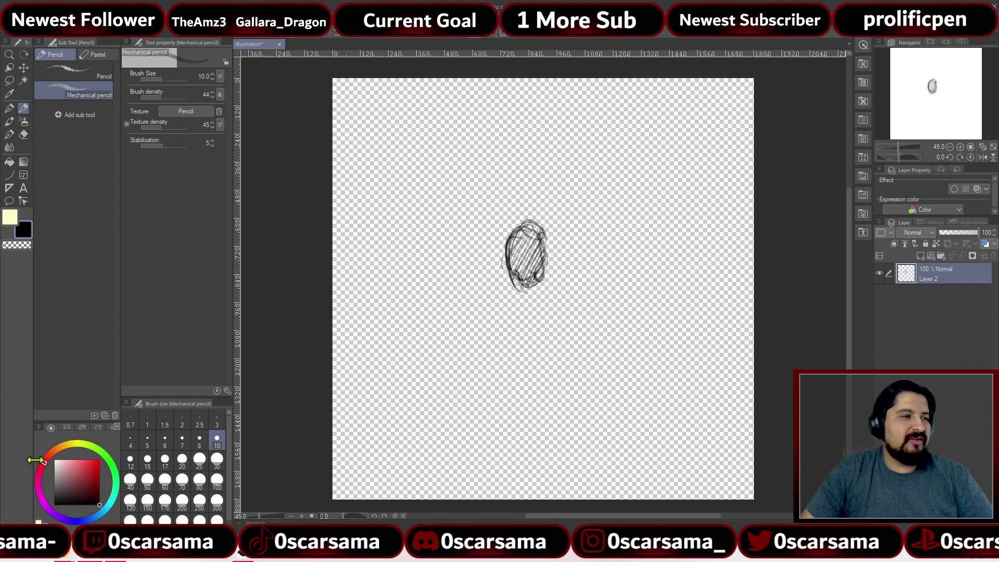
Switch to the Chrome browser and search Google Images for koala
{"action": "mouse_move", "coordinate": [112, 554]}
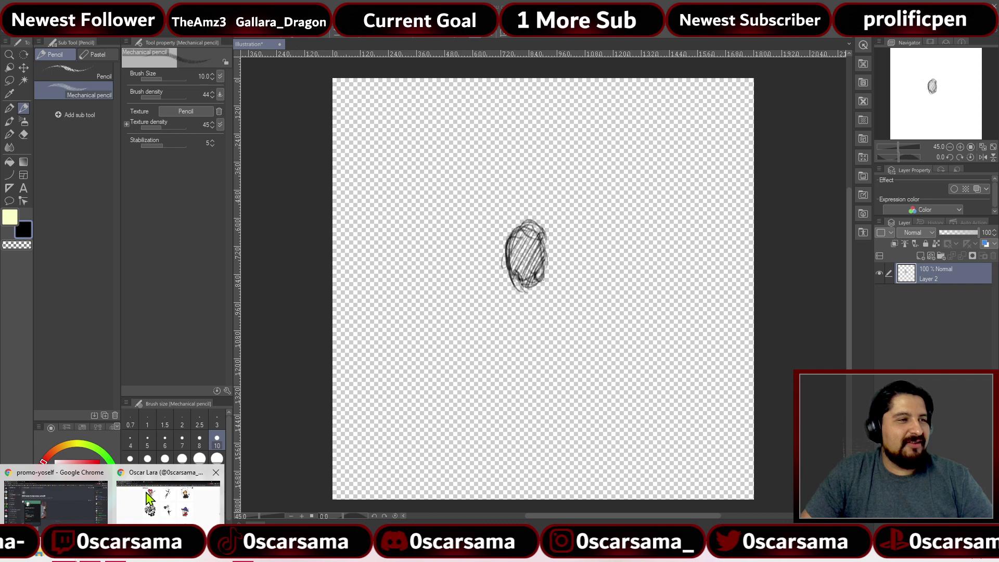
{"action": "left_click", "coordinate": [149, 499]}
{"action": "left_click", "coordinate": [192, 8]}
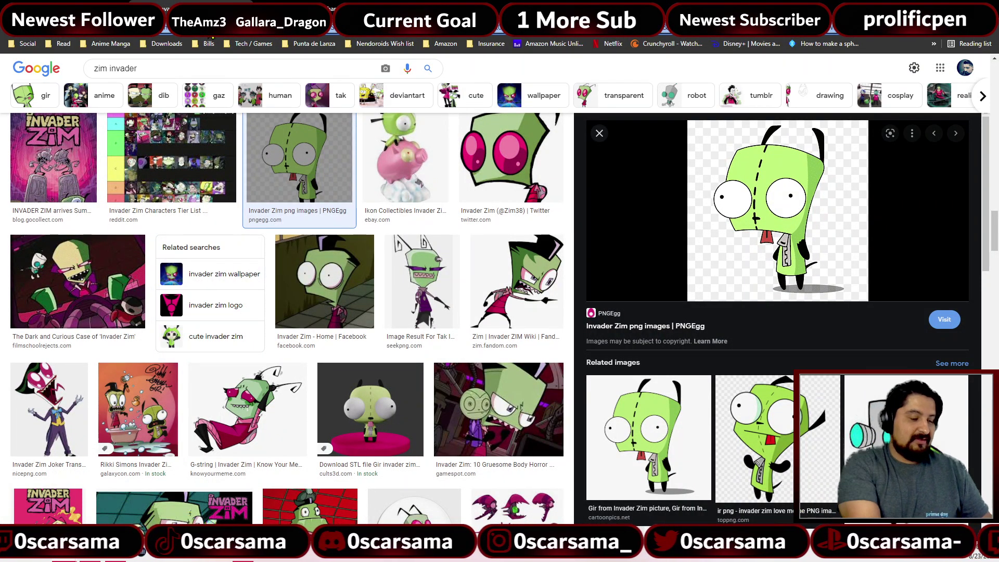
{"action": "key", "text": "ctrl+l"}
{"action": "type", "text": "koala"}
{"action": "key", "text": "Return"}
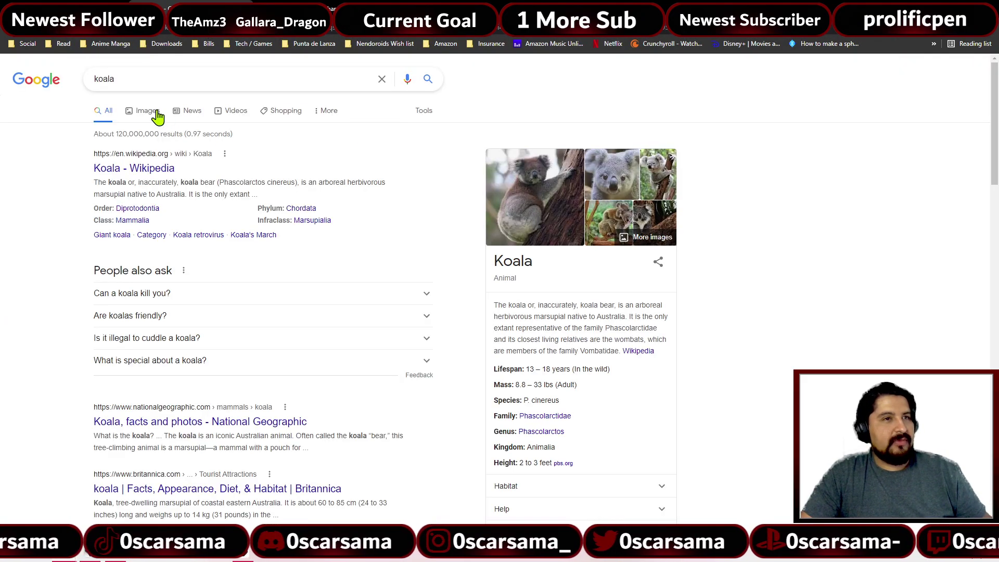
{"action": "left_click", "coordinate": [156, 116]}
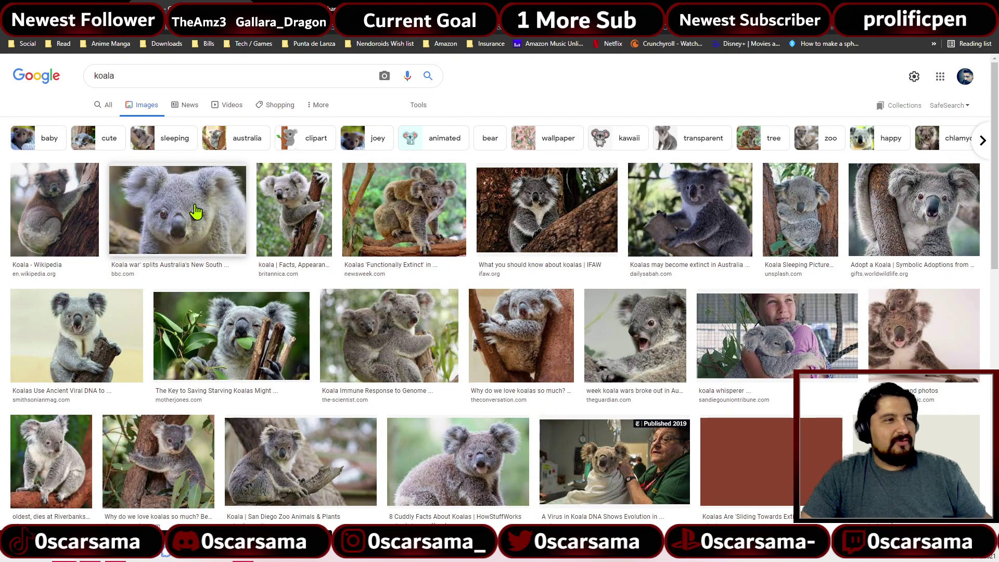
Copy the Mother Jones photo of the koala eating a leaf and paste it onto the Clip Studio Paint canvas
{"action": "left_click", "coordinate": [195, 211]}
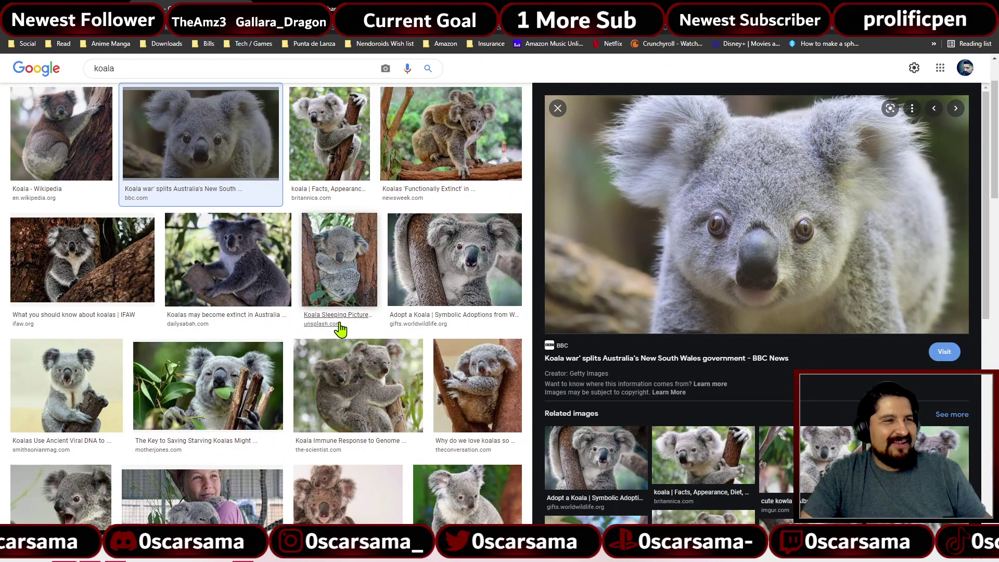
{"action": "left_click", "coordinate": [213, 383]}
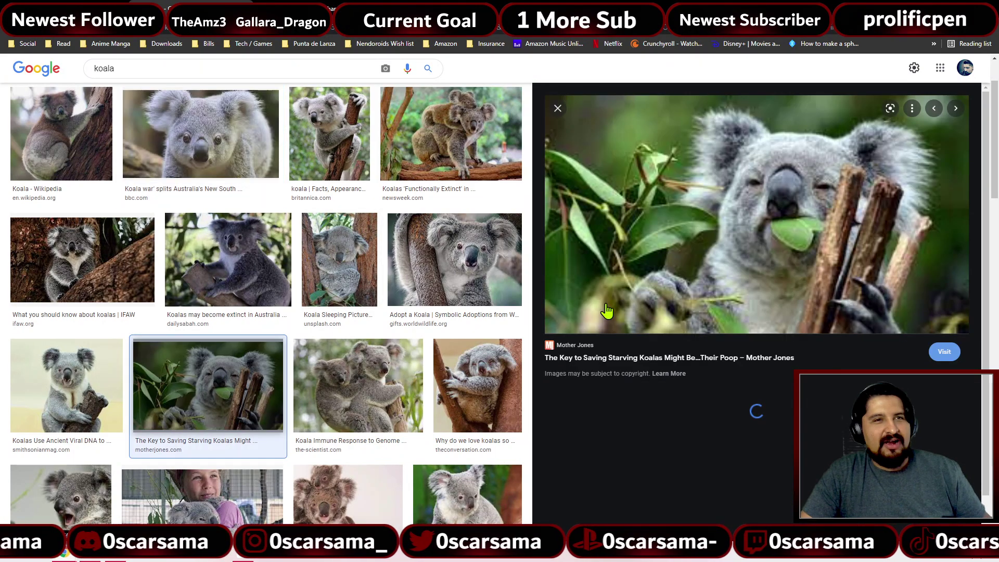
{"action": "right_click", "coordinate": [766, 173]}
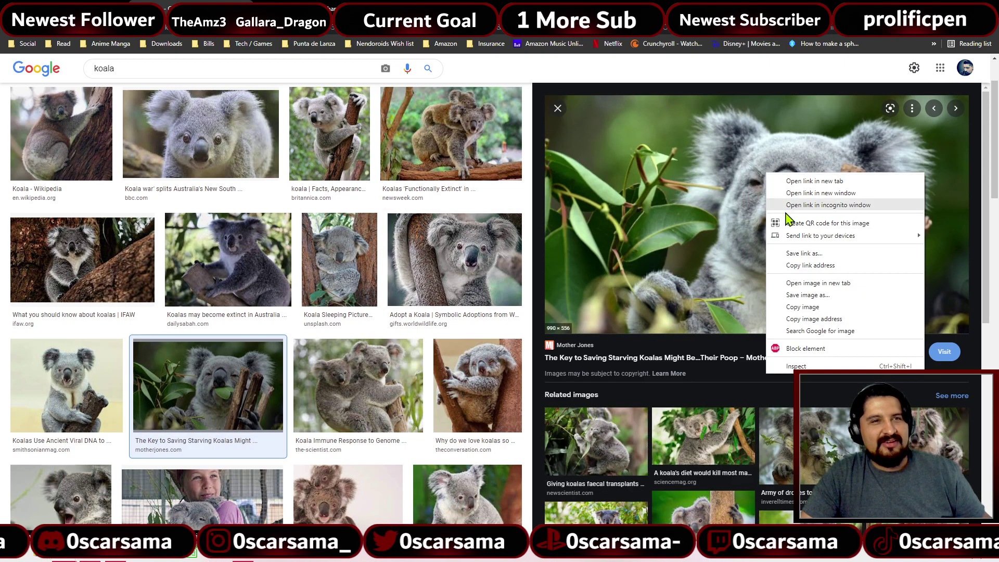
{"action": "key", "text": "Escape"}
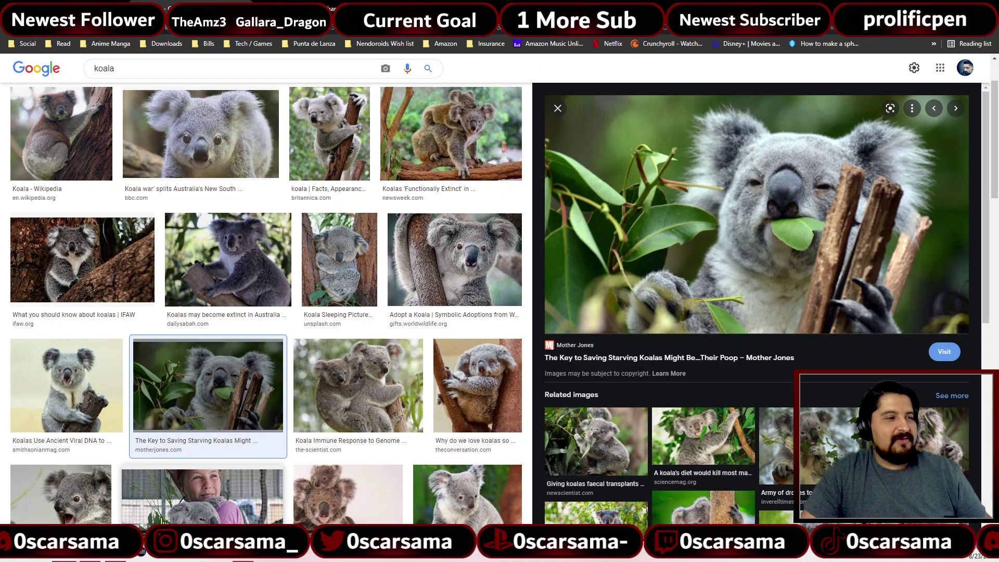
{"action": "key", "text": "alt+Tab"}
{"action": "key", "text": "ctrl+v"}
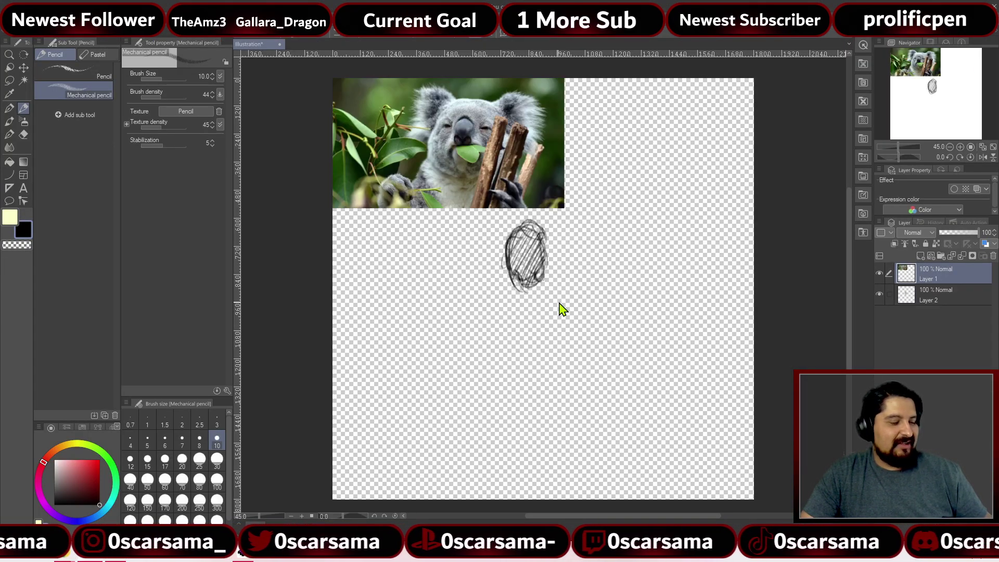
Scale the pasted koala photo down to 47% with its aspect ratio kept, in the canvas's upper-left corner
{"action": "key", "text": "ctrl+t"}
{"action": "left_click_drag", "start_coordinate": [562, 206], "coordinate": [441, 140]}
{"action": "scroll", "coordinate": [560, 227], "scroll_direction": "down", "scroll_amount": 2}
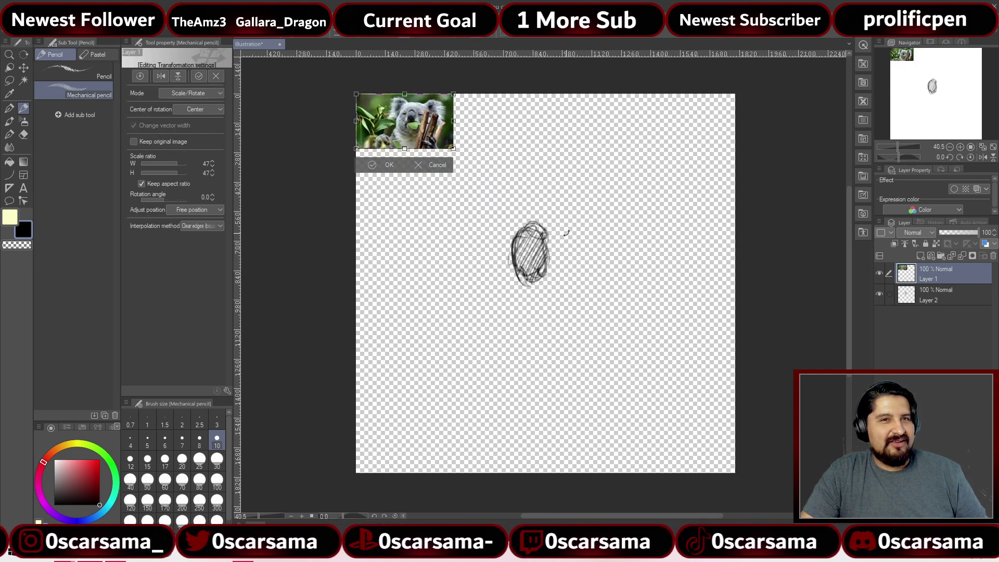
{"action": "scroll", "coordinate": [564, 231], "scroll_direction": "up", "scroll_amount": 2}
{"action": "key", "text": "Return"}
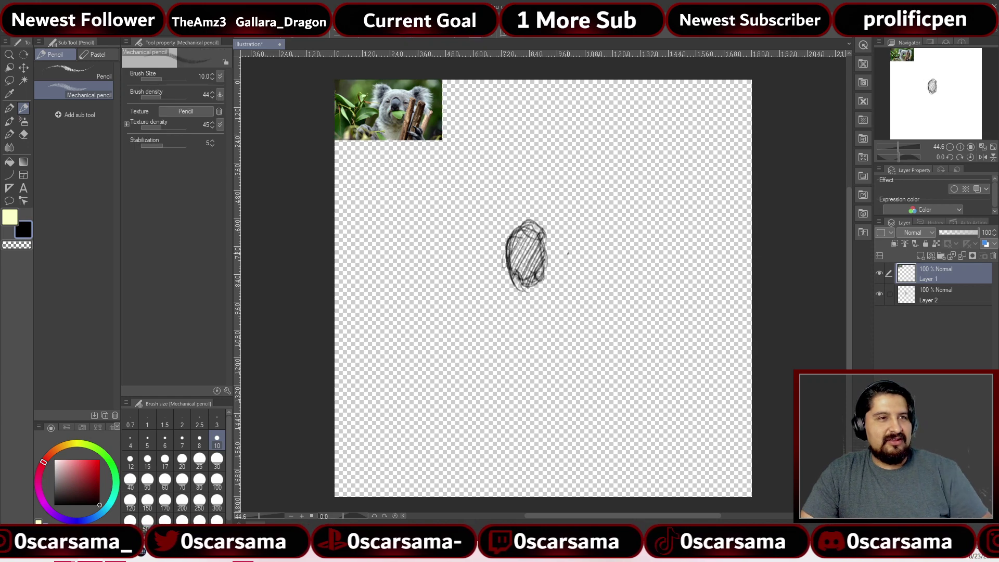
Darken the koala nose's shading and outline, then sketch the mouth line and the leaf held below it
{"action": "scroll", "coordinate": [572, 242], "scroll_direction": "up", "scroll_amount": 2}
{"action": "scroll", "coordinate": [568, 238], "scroll_direction": "down", "scroll_amount": 1}
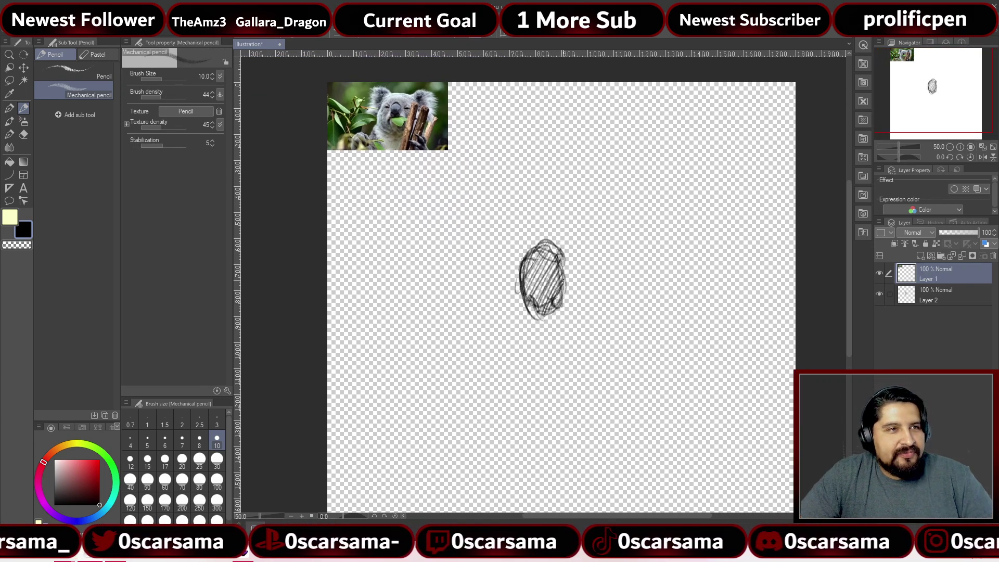
{"action": "left_click_drag", "start_coordinate": [528, 252], "coordinate": [552, 315]}
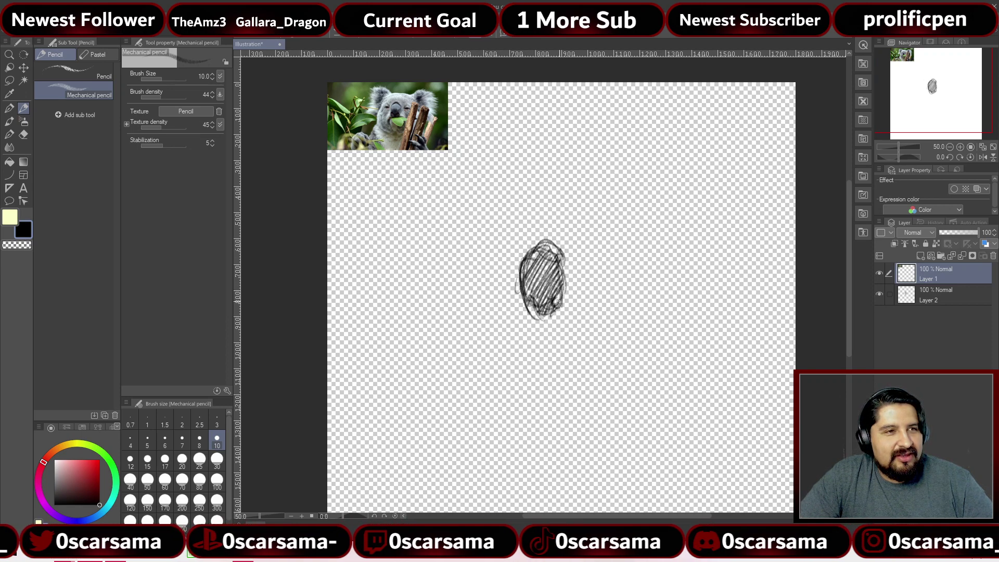
{"action": "mouse_move", "coordinate": [561, 275]}
{"action": "left_mouse_down"}
{"action": "mouse_move", "coordinate": [543, 240]}
{"action": "mouse_move", "coordinate": [523, 268]}
{"action": "mouse_move", "coordinate": [560, 274]}
{"action": "mouse_move", "coordinate": [541, 255]}
{"action": "left_mouse_up"}
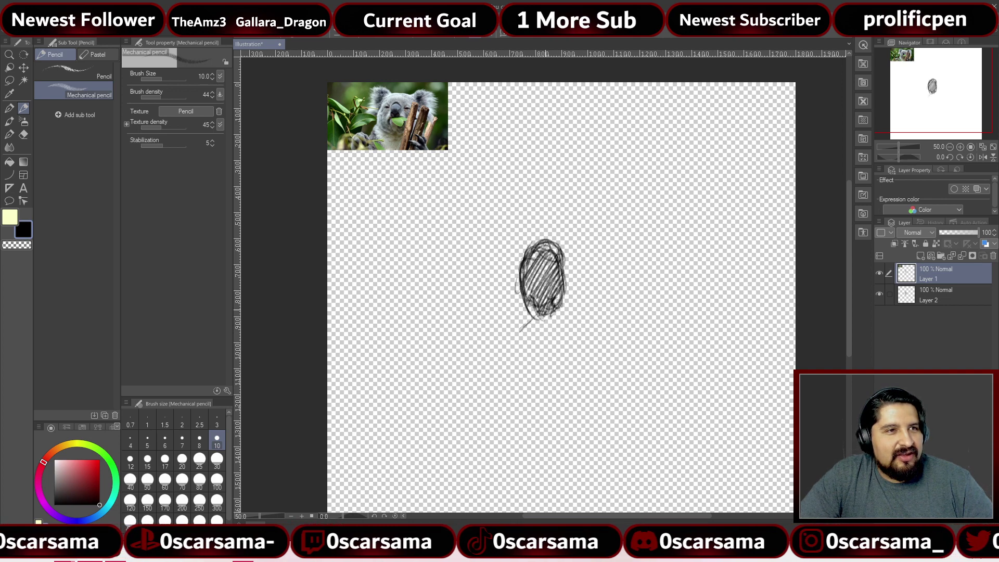
{"action": "mouse_move", "coordinate": [544, 311]}
{"action": "left_mouse_down"}
{"action": "mouse_move", "coordinate": [555, 351]}
{"action": "mouse_move", "coordinate": [569, 359]}
{"action": "mouse_move", "coordinate": [576, 332]}
{"action": "mouse_move", "coordinate": [567, 363]}
{"action": "mouse_move", "coordinate": [567, 306]}
{"action": "mouse_move", "coordinate": [575, 302]}
{"action": "mouse_move", "coordinate": [595, 327]}
{"action": "left_mouse_up"}
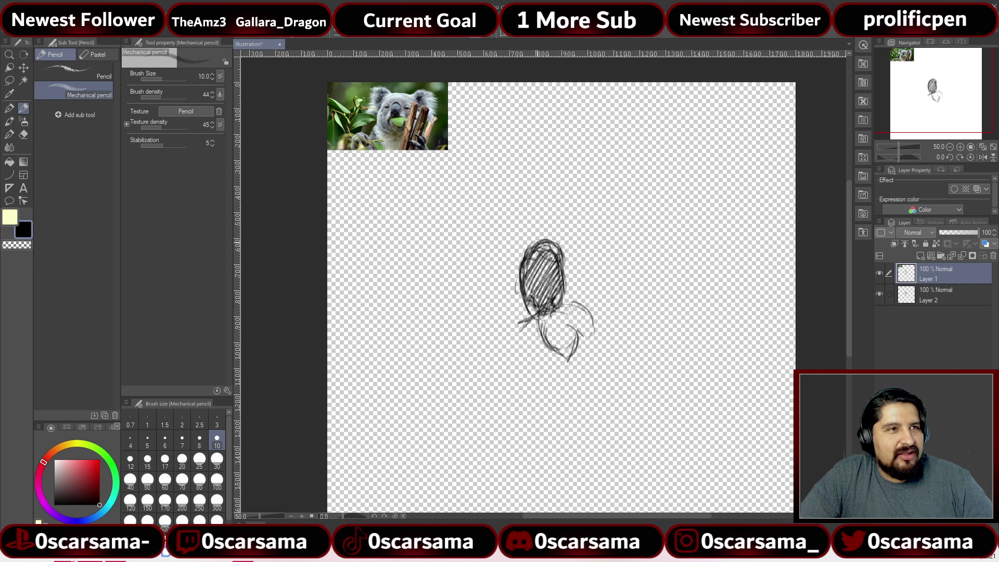
Sketch the contour strokes above the nose and draw two small dark half-closed eyes on either side
{"action": "mouse_move", "coordinate": [515, 259]}
{"action": "left_mouse_down"}
{"action": "mouse_move", "coordinate": [544, 229]}
{"action": "mouse_move", "coordinate": [566, 260]}
{"action": "mouse_move", "coordinate": [538, 227]}
{"action": "mouse_move", "coordinate": [513, 262]}
{"action": "mouse_move", "coordinate": [565, 239]}
{"action": "mouse_move", "coordinate": [554, 218]}
{"action": "left_mouse_up"}
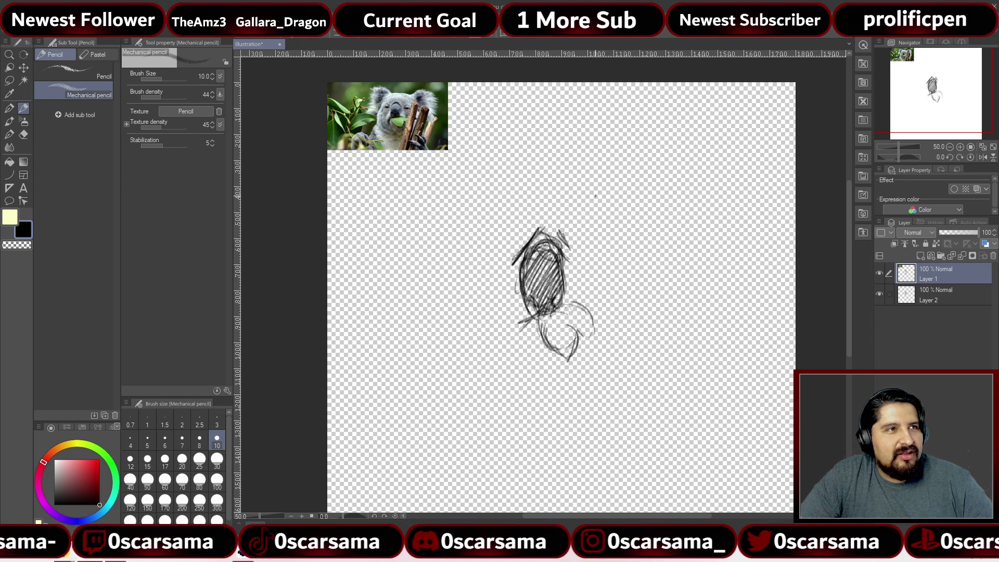
{"action": "mouse_move", "coordinate": [608, 216]}
{"action": "left_mouse_down"}
{"action": "mouse_move", "coordinate": [579, 215]}
{"action": "mouse_move", "coordinate": [602, 214]}
{"action": "mouse_move", "coordinate": [589, 225]}
{"action": "left_mouse_up"}
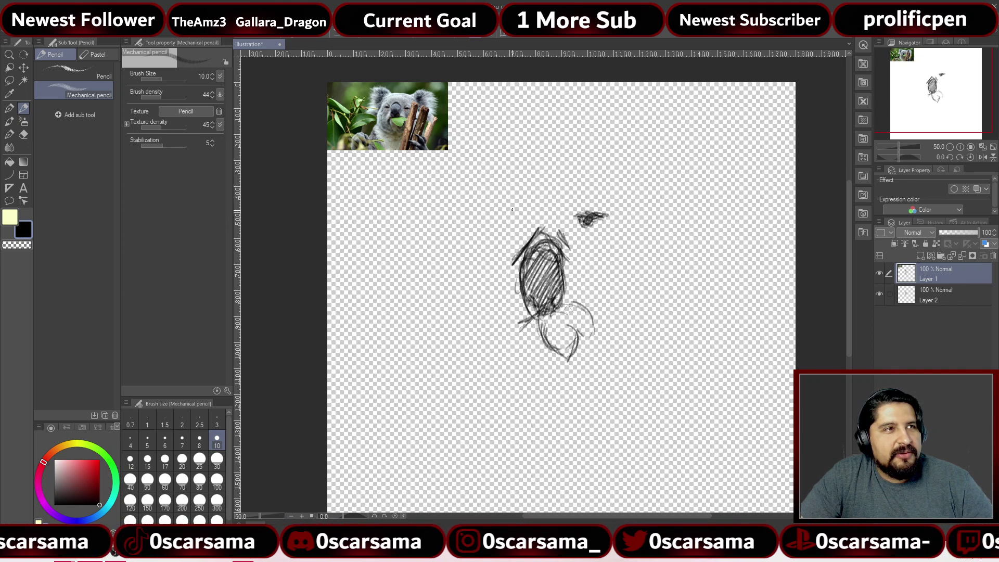
{"action": "mouse_move", "coordinate": [508, 219]}
{"action": "left_mouse_down"}
{"action": "mouse_move", "coordinate": [503, 250]}
{"action": "mouse_move", "coordinate": [556, 214]}
{"action": "mouse_move", "coordinate": [574, 244]}
{"action": "mouse_move", "coordinate": [616, 227]}
{"action": "mouse_move", "coordinate": [568, 171]}
{"action": "mouse_move", "coordinate": [485, 198]}
{"action": "left_mouse_up"}
Move the lassoed pair of eyes slightly down toward the nose and clear the selection
{"action": "key", "text": "m"}
{"action": "key", "text": "p"}
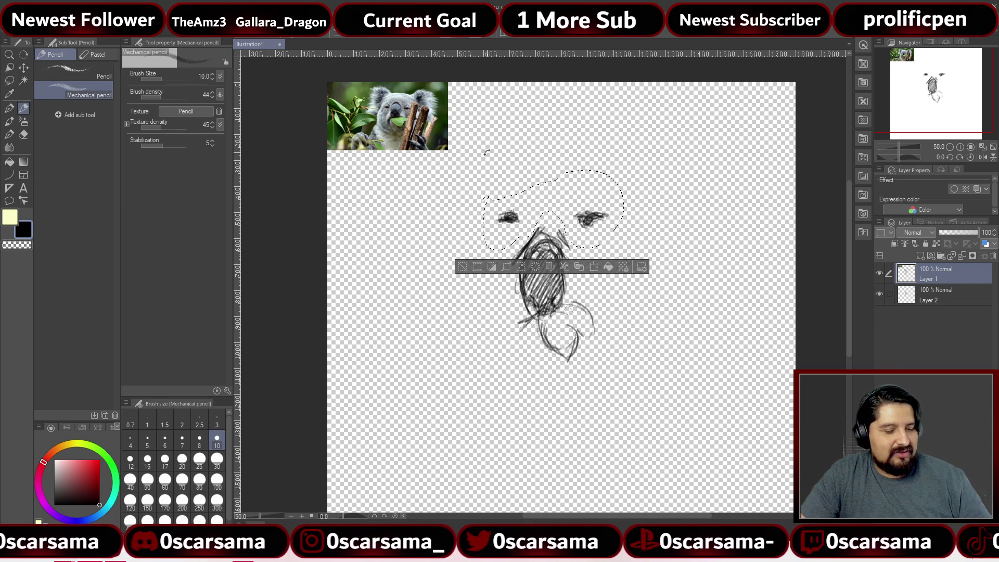
{"action": "key", "text": "ctrl+t"}
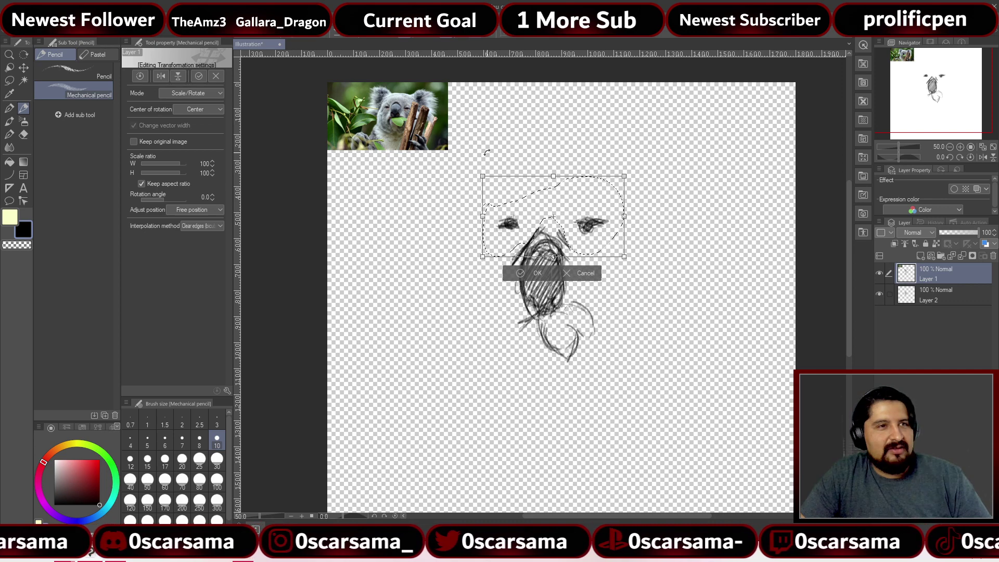
{"action": "key", "text": "Return"}
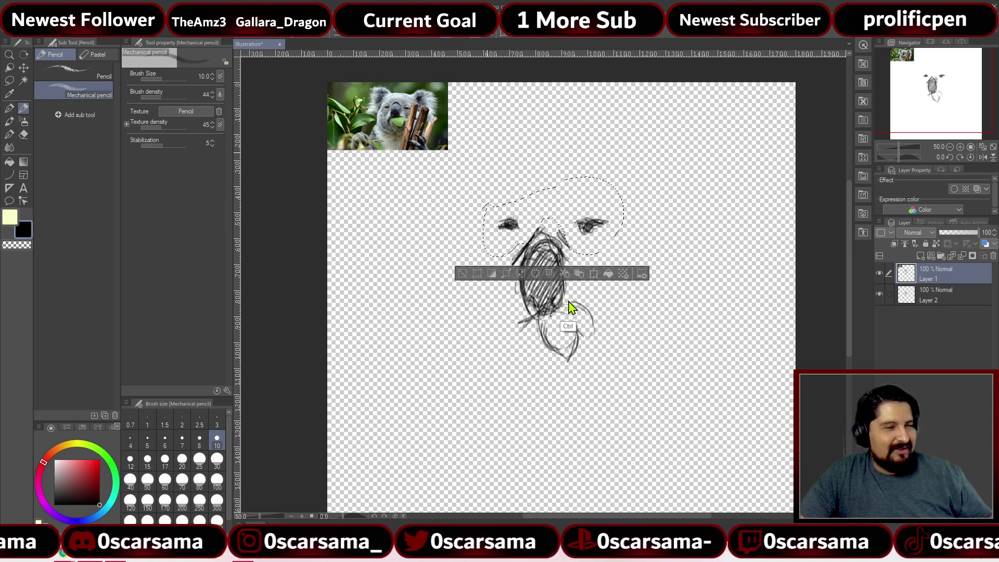
{"action": "key", "text": "ctrl+d"}
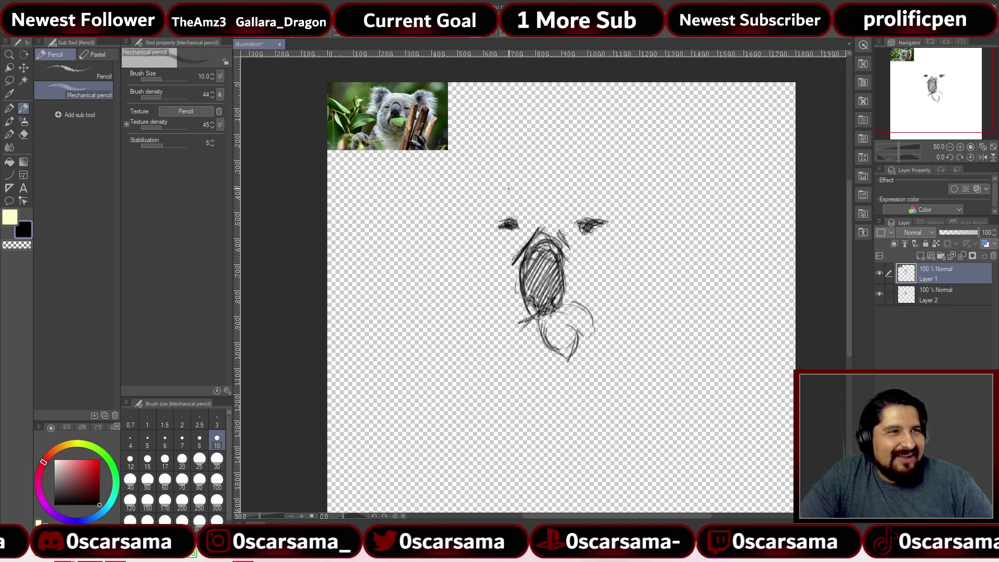
Sketch creases around the inner eyes, muzzle contours beside the nose and light brow strokes above both eyes
{"action": "left_click_drag", "start_coordinate": [510, 211], "coordinate": [517, 237]}
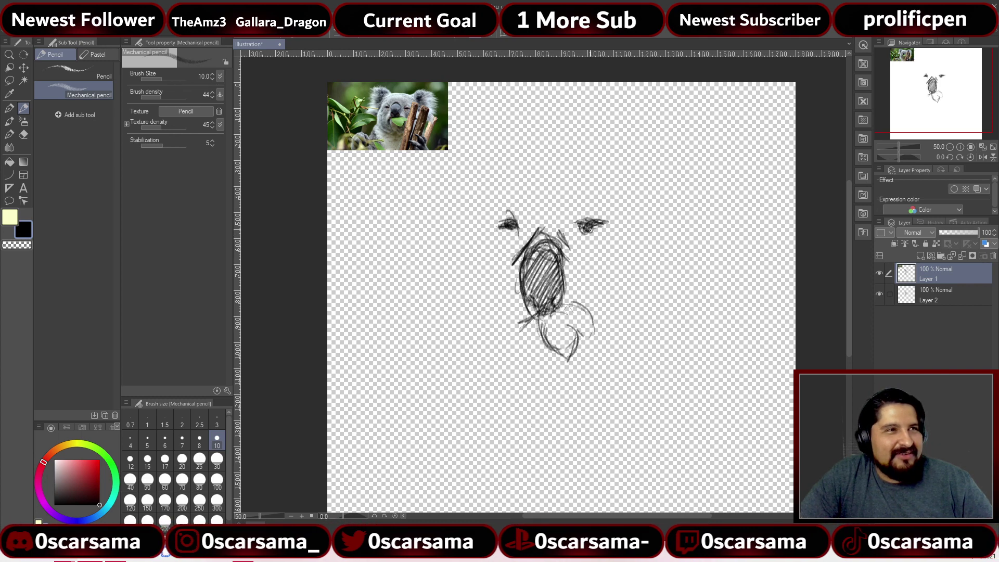
{"action": "mouse_move", "coordinate": [584, 209]}
{"action": "left_mouse_down"}
{"action": "mouse_move", "coordinate": [592, 284]}
{"action": "mouse_move", "coordinate": [584, 247]}
{"action": "mouse_move", "coordinate": [596, 288]}
{"action": "mouse_move", "coordinate": [604, 309]}
{"action": "left_mouse_up"}
{"action": "left_click_drag", "start_coordinate": [499, 268], "coordinate": [491, 313]}
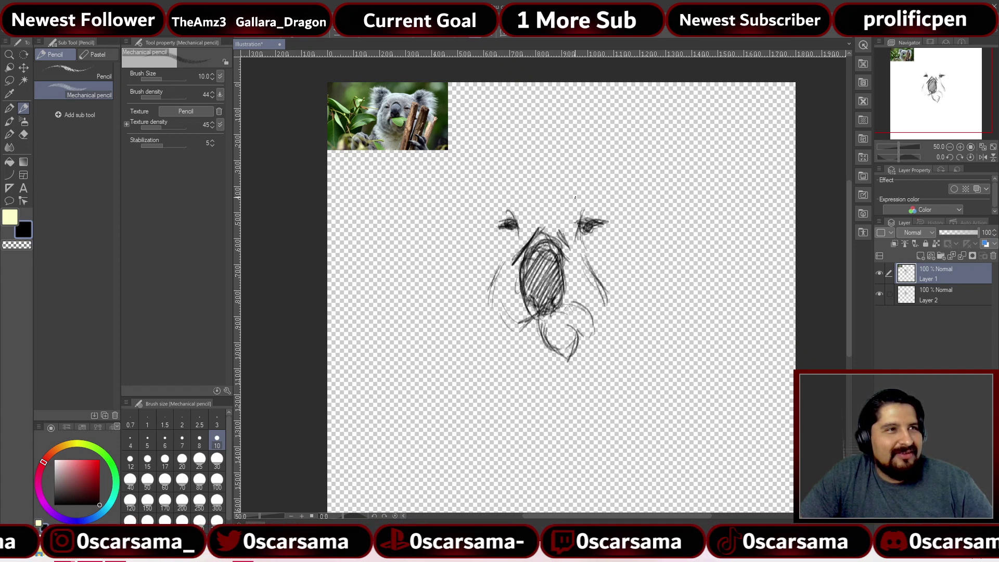
{"action": "left_click_drag", "start_coordinate": [562, 201], "coordinate": [550, 199]}
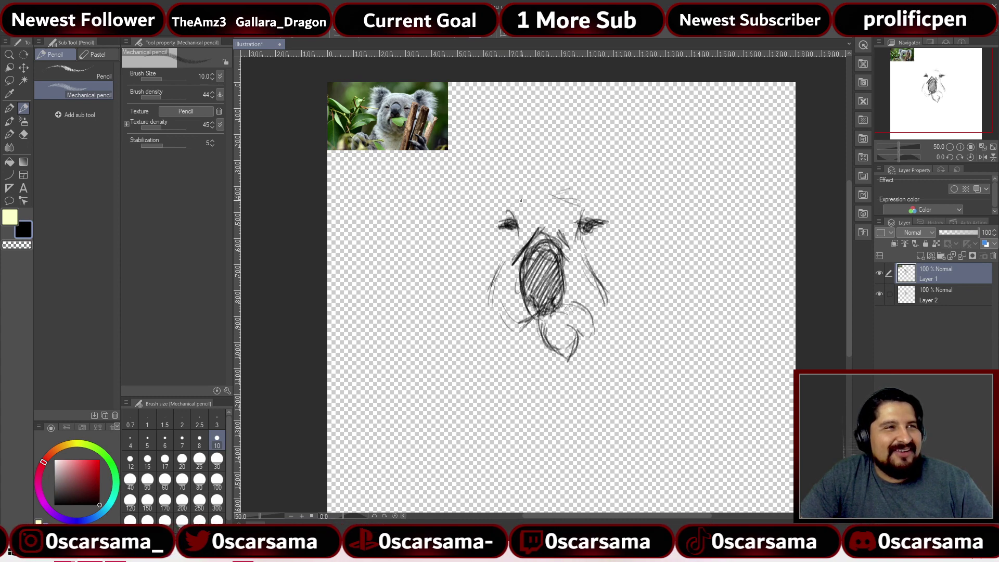
{"action": "left_click_drag", "start_coordinate": [475, 211], "coordinate": [494, 199]}
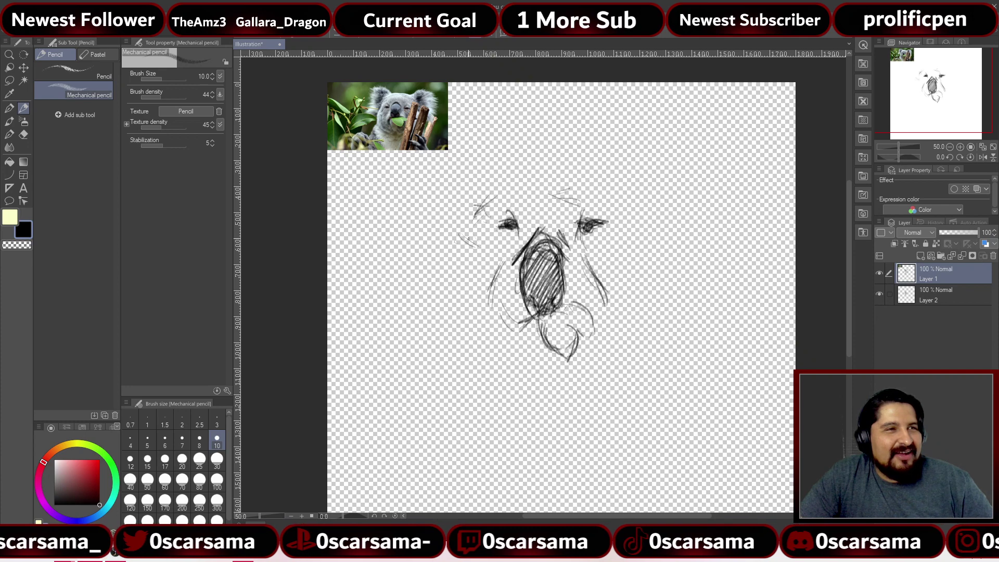
Sketch shaggy fur strokes along the left cheek and a curved jawline beneath the koala's mouth
{"action": "mouse_move", "coordinate": [446, 304]}
{"action": "left_mouse_down"}
{"action": "mouse_move", "coordinate": [473, 276]}
{"action": "mouse_move", "coordinate": [461, 309]}
{"action": "mouse_move", "coordinate": [500, 333]}
{"action": "left_mouse_up"}
{"action": "mouse_move", "coordinate": [452, 268]}
{"action": "left_mouse_down"}
{"action": "mouse_move", "coordinate": [476, 256]}
{"action": "mouse_move", "coordinate": [464, 242]}
{"action": "mouse_move", "coordinate": [440, 309]}
{"action": "left_mouse_up"}
{"action": "left_click_drag", "start_coordinate": [455, 311], "coordinate": [478, 352]}
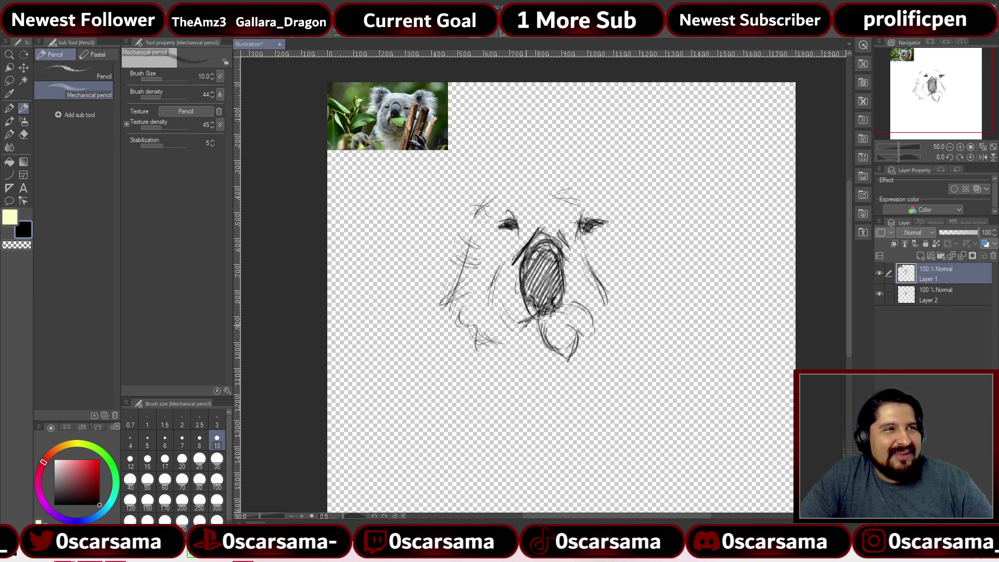
{"action": "mouse_move", "coordinate": [507, 299]}
{"action": "left_mouse_down"}
{"action": "mouse_move", "coordinate": [487, 341]}
{"action": "mouse_move", "coordinate": [518, 351]}
{"action": "left_mouse_up"}
{"action": "mouse_move", "coordinate": [467, 299]}
{"action": "left_mouse_down"}
{"action": "mouse_move", "coordinate": [523, 348]}
{"action": "mouse_move", "coordinate": [552, 346]}
{"action": "left_mouse_up"}
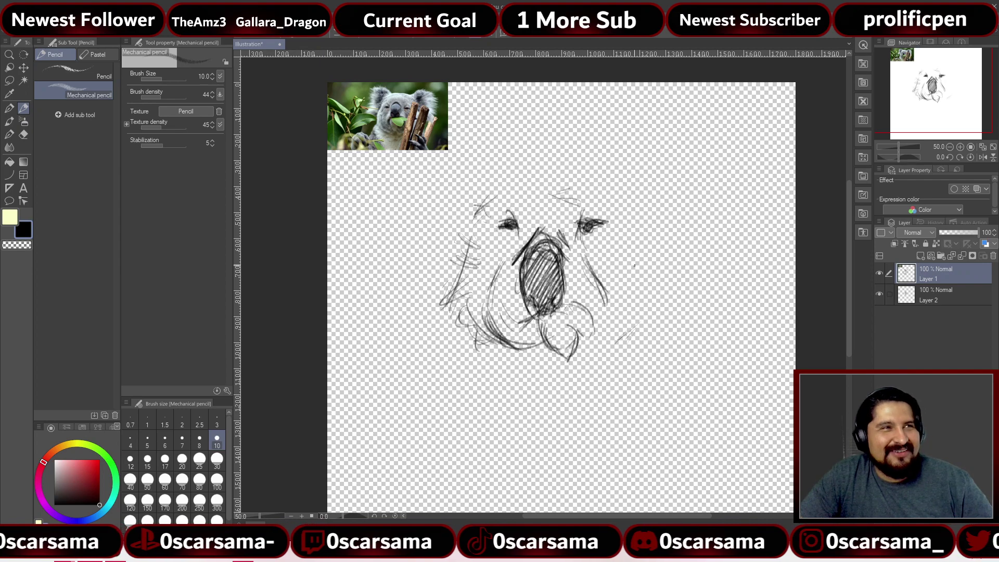
Sketch the curved top of the koala's head above the eyes and light fur strokes along the right cheek
{"action": "left_click_drag", "start_coordinate": [522, 196], "coordinate": [572, 189]}
{"action": "mouse_move", "coordinate": [519, 197]}
{"action": "left_mouse_down"}
{"action": "mouse_move", "coordinate": [507, 208]}
{"action": "mouse_move", "coordinate": [585, 199]}
{"action": "left_mouse_up"}
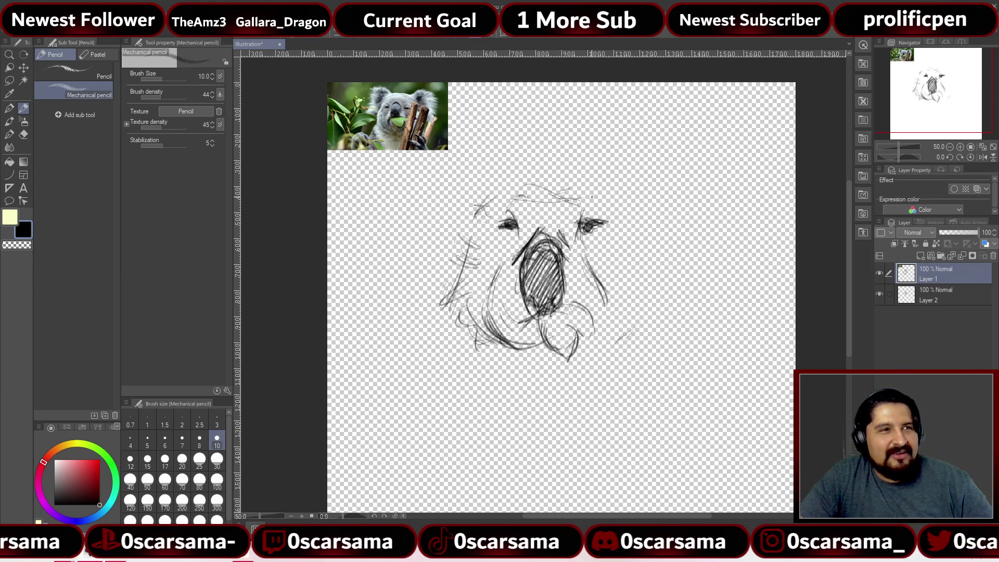
{"action": "left_click_drag", "start_coordinate": [513, 200], "coordinate": [578, 185]}
{"action": "mouse_move", "coordinate": [539, 197]}
{"action": "left_mouse_down"}
{"action": "mouse_move", "coordinate": [618, 215]}
{"action": "mouse_move", "coordinate": [634, 263]}
{"action": "left_mouse_up"}
{"action": "left_click_drag", "start_coordinate": [624, 227], "coordinate": [620, 271]}
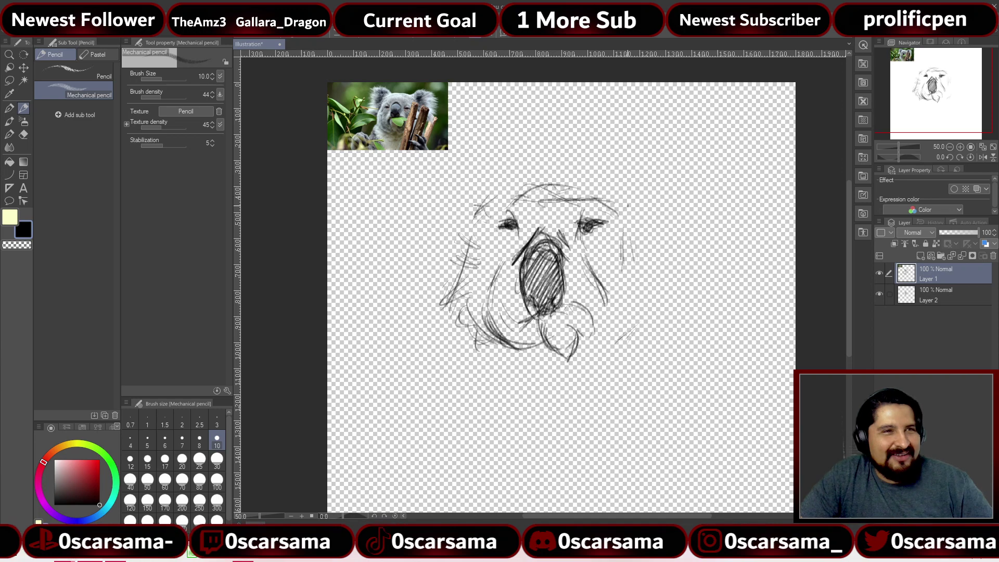
Sketch the koala's right-hand ear with an arched upper outline and shaggy diagonal fur strokes along its outer edge
{"action": "mouse_move", "coordinate": [618, 234]}
{"action": "left_mouse_down"}
{"action": "mouse_move", "coordinate": [653, 155]}
{"action": "mouse_move", "coordinate": [664, 146]}
{"action": "mouse_move", "coordinate": [682, 173]}
{"action": "left_mouse_up"}
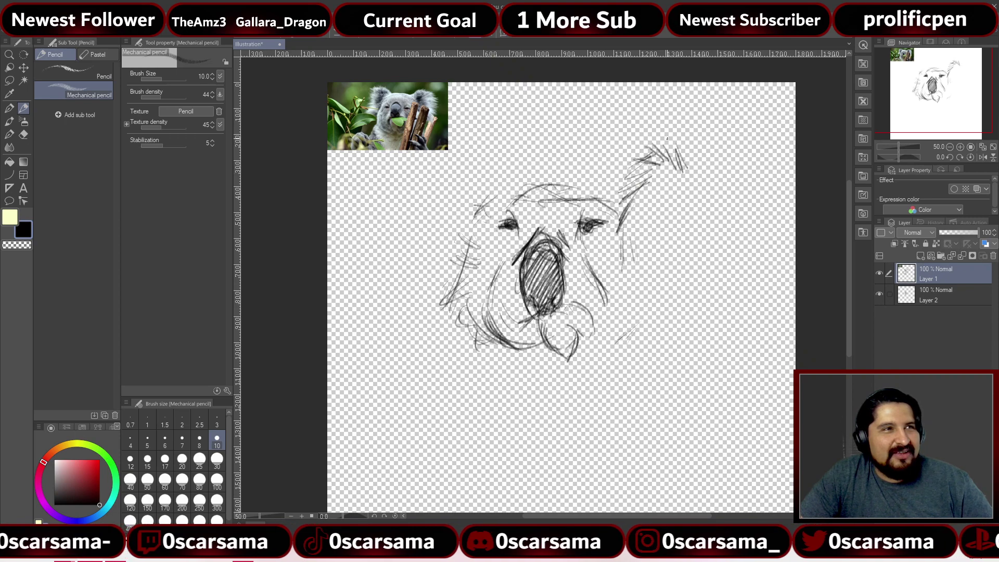
{"action": "left_click_drag", "start_coordinate": [592, 200], "coordinate": [672, 140]}
{"action": "left_click_drag", "start_coordinate": [601, 185], "coordinate": [648, 154]}
{"action": "mouse_move", "coordinate": [636, 193]}
{"action": "left_mouse_down"}
{"action": "mouse_move", "coordinate": [662, 182]}
{"action": "mouse_move", "coordinate": [661, 163]}
{"action": "mouse_move", "coordinate": [692, 187]}
{"action": "left_mouse_up"}
{"action": "mouse_move", "coordinate": [684, 152]}
{"action": "left_mouse_down"}
{"action": "mouse_move", "coordinate": [692, 185]}
{"action": "mouse_move", "coordinate": [708, 195]}
{"action": "left_mouse_up"}
{"action": "mouse_move", "coordinate": [707, 213]}
{"action": "left_mouse_down"}
{"action": "mouse_move", "coordinate": [670, 234]}
{"action": "mouse_move", "coordinate": [669, 252]}
{"action": "left_mouse_up"}
{"action": "left_click_drag", "start_coordinate": [701, 245], "coordinate": [652, 287]}
{"action": "left_click_drag", "start_coordinate": [695, 250], "coordinate": [658, 281]}
{"action": "left_click_drag", "start_coordinate": [701, 231], "coordinate": [656, 271]}
{"action": "mouse_move", "coordinate": [710, 208]}
{"action": "left_mouse_down"}
{"action": "mouse_move", "coordinate": [665, 238]}
{"action": "mouse_move", "coordinate": [666, 228]}
{"action": "left_mouse_up"}
{"action": "mouse_move", "coordinate": [707, 191]}
{"action": "left_mouse_down"}
{"action": "mouse_move", "coordinate": [671, 210]}
{"action": "mouse_move", "coordinate": [666, 201]}
{"action": "left_mouse_up"}
{"action": "left_click_drag", "start_coordinate": [691, 180], "coordinate": [677, 185]}
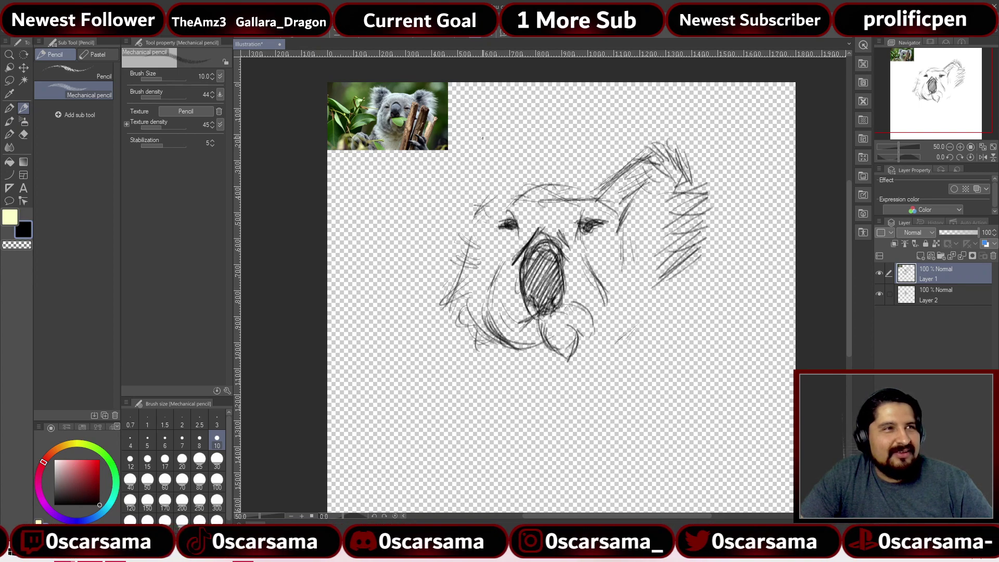
Sketch the left-hand ear with an arched outline, shaggy outer fur and crosshatching inside beside the eye
{"action": "mouse_move", "coordinate": [511, 184]}
{"action": "left_mouse_down"}
{"action": "mouse_move", "coordinate": [499, 155]}
{"action": "mouse_move", "coordinate": [451, 154]}
{"action": "mouse_move", "coordinate": [479, 157]}
{"action": "mouse_move", "coordinate": [471, 154]}
{"action": "mouse_move", "coordinate": [441, 166]}
{"action": "mouse_move", "coordinate": [467, 172]}
{"action": "mouse_move", "coordinate": [438, 185]}
{"action": "mouse_move", "coordinate": [406, 186]}
{"action": "left_mouse_up"}
{"action": "left_click_drag", "start_coordinate": [428, 195], "coordinate": [405, 201]}
{"action": "left_click_drag", "start_coordinate": [445, 167], "coordinate": [411, 177]}
{"action": "left_click_drag", "start_coordinate": [430, 194], "coordinate": [413, 217]}
{"action": "left_click_drag", "start_coordinate": [442, 219], "coordinate": [415, 237]}
{"action": "mouse_move", "coordinate": [437, 234]}
{"action": "left_mouse_down"}
{"action": "mouse_move", "coordinate": [409, 241]}
{"action": "mouse_move", "coordinate": [411, 270]}
{"action": "left_mouse_up"}
{"action": "left_click_drag", "start_coordinate": [434, 271], "coordinate": [413, 293]}
{"action": "left_click_drag", "start_coordinate": [444, 239], "coordinate": [420, 283]}
{"action": "left_click_drag", "start_coordinate": [457, 218], "coordinate": [420, 245]}
{"action": "left_click_drag", "start_coordinate": [461, 231], "coordinate": [431, 266]}
{"action": "left_click_drag", "start_coordinate": [469, 235], "coordinate": [434, 257]}
{"action": "mouse_move", "coordinate": [481, 176]}
{"action": "left_mouse_down"}
{"action": "mouse_move", "coordinate": [470, 218]}
{"action": "mouse_move", "coordinate": [491, 199]}
{"action": "mouse_move", "coordinate": [472, 203]}
{"action": "left_mouse_up"}
{"action": "left_click_drag", "start_coordinate": [482, 188], "coordinate": [465, 193]}
{"action": "left_click_drag", "start_coordinate": [473, 170], "coordinate": [446, 193]}
{"action": "left_click_drag", "start_coordinate": [467, 167], "coordinate": [437, 197]}
{"action": "mouse_move", "coordinate": [469, 168]}
{"action": "left_mouse_down"}
{"action": "mouse_move", "coordinate": [446, 205]}
{"action": "mouse_move", "coordinate": [465, 227]}
{"action": "mouse_move", "coordinate": [476, 219]}
{"action": "left_mouse_up"}
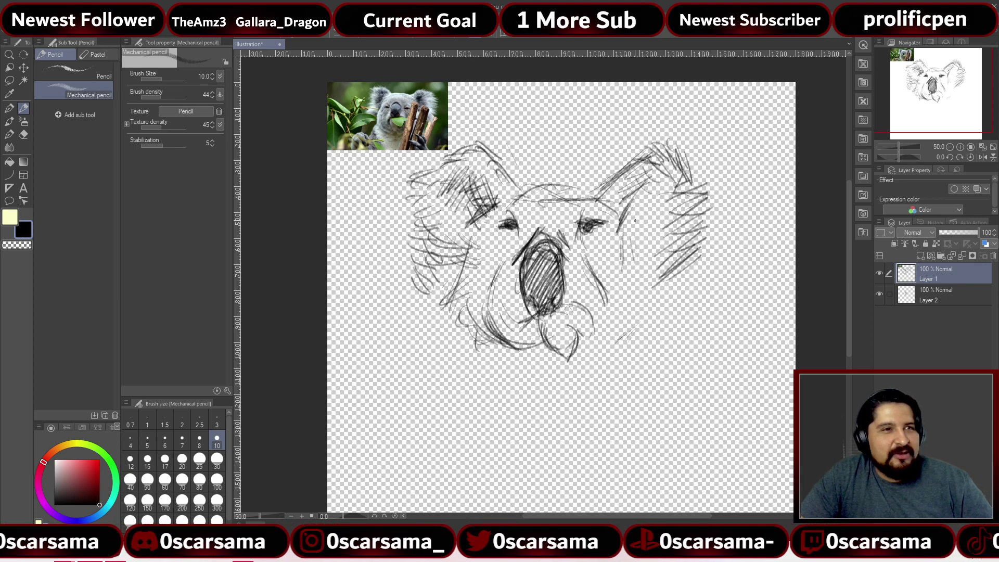
Shade the insides of both ears with dense dark hatching, rotating and mirroring the canvas for comfortable strokes
{"action": "left_click_drag", "start_coordinate": [641, 224], "coordinate": [619, 222]}
{"action": "mouse_move", "coordinate": [640, 208]}
{"action": "left_mouse_down"}
{"action": "mouse_move", "coordinate": [623, 229]}
{"action": "mouse_move", "coordinate": [629, 212]}
{"action": "left_mouse_up"}
{"action": "left_click_drag", "start_coordinate": [649, 179], "coordinate": [632, 199]}
{"action": "left_click_drag", "start_coordinate": [657, 174], "coordinate": [645, 198]}
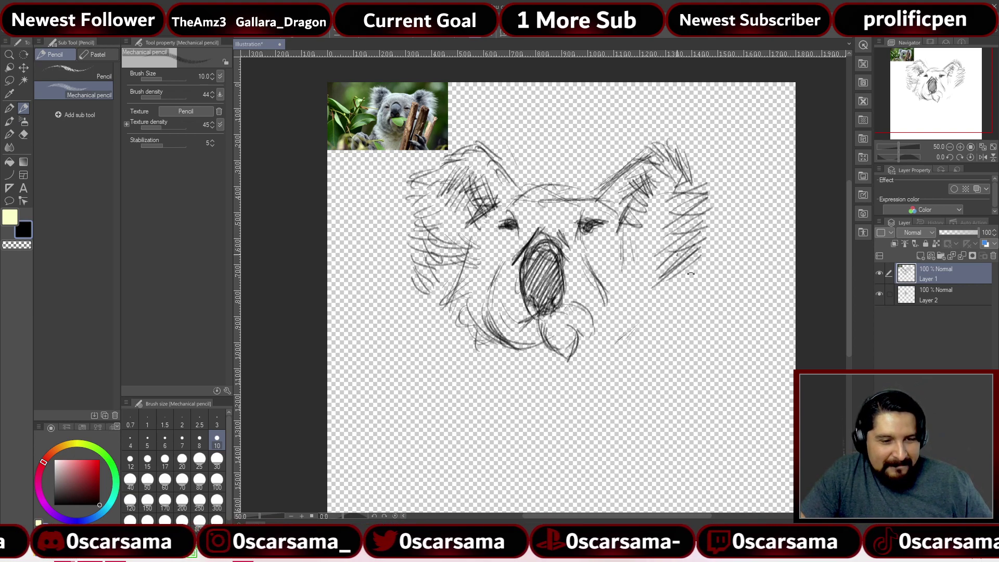
{"action": "mouse_move", "coordinate": [690, 273]}
{"action": "left_mouse_down"}
{"action": "mouse_move", "coordinate": [650, 198]}
{"action": "mouse_move", "coordinate": [655, 205]}
{"action": "mouse_move", "coordinate": [551, 156]}
{"action": "mouse_move", "coordinate": [584, 180]}
{"action": "mouse_move", "coordinate": [473, 167]}
{"action": "mouse_move", "coordinate": [494, 167]}
{"action": "mouse_move", "coordinate": [499, 187]}
{"action": "mouse_move", "coordinate": [525, 166]}
{"action": "mouse_move", "coordinate": [487, 187]}
{"action": "mouse_move", "coordinate": [487, 167]}
{"action": "mouse_move", "coordinate": [471, 151]}
{"action": "mouse_move", "coordinate": [500, 148]}
{"action": "mouse_move", "coordinate": [495, 207]}
{"action": "left_mouse_up"}
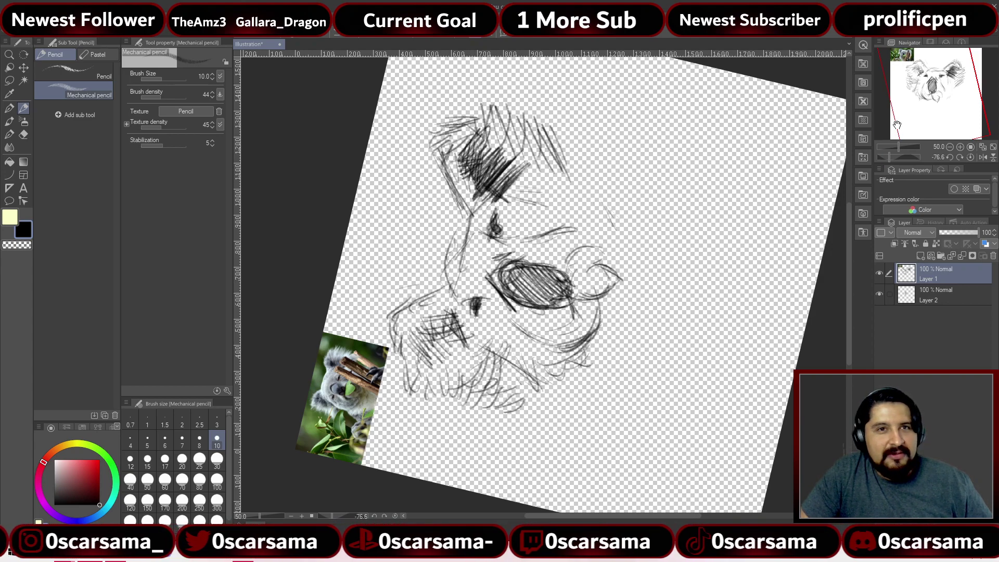
{"action": "left_click", "coordinate": [982, 156]}
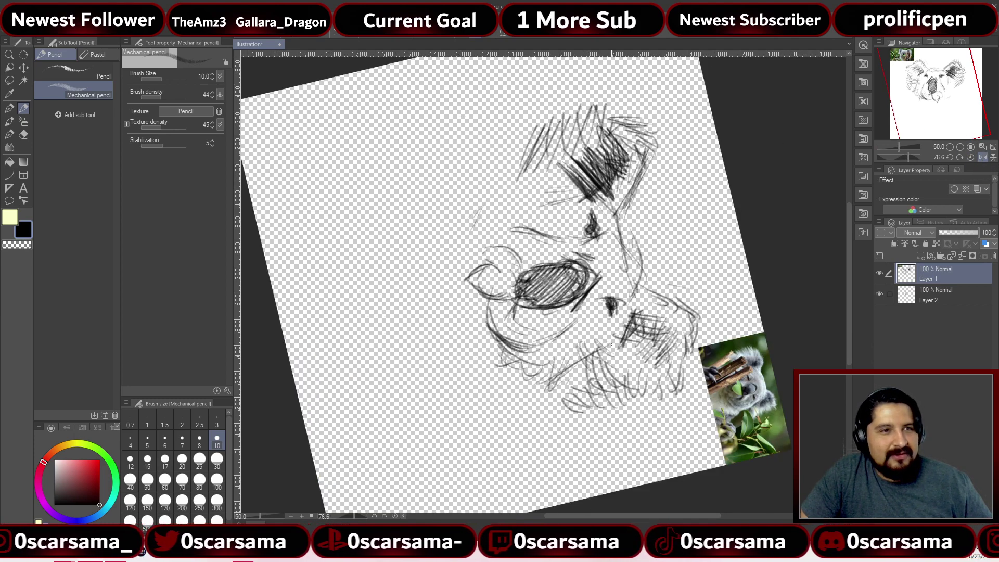
{"action": "mouse_move", "coordinate": [614, 361]}
{"action": "left_mouse_down"}
{"action": "mouse_move", "coordinate": [640, 328]}
{"action": "mouse_move", "coordinate": [666, 343]}
{"action": "mouse_move", "coordinate": [650, 364]}
{"action": "mouse_move", "coordinate": [659, 359]}
{"action": "mouse_move", "coordinate": [611, 335]}
{"action": "mouse_move", "coordinate": [638, 331]}
{"action": "left_mouse_up"}
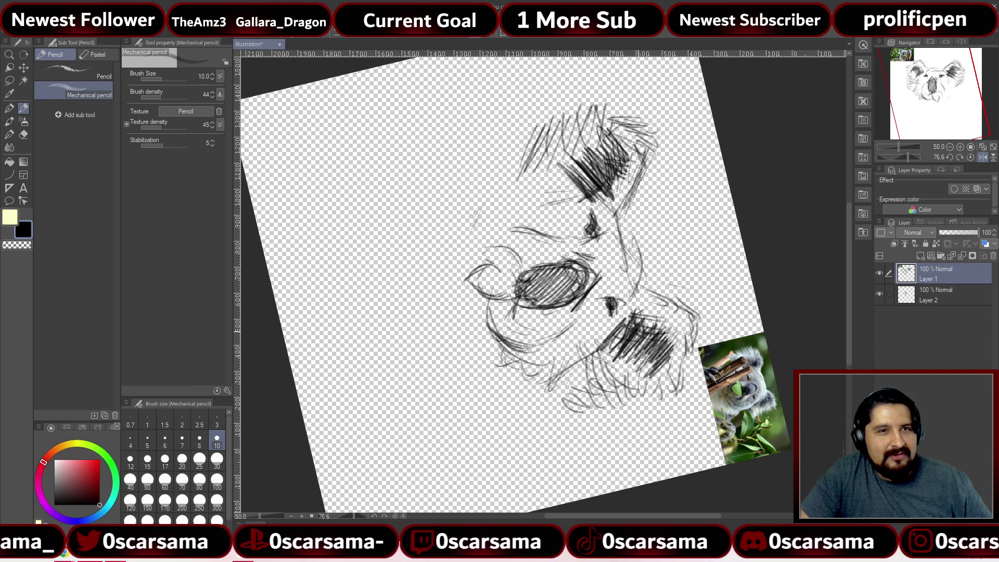
{"action": "left_click", "coordinate": [983, 157]}
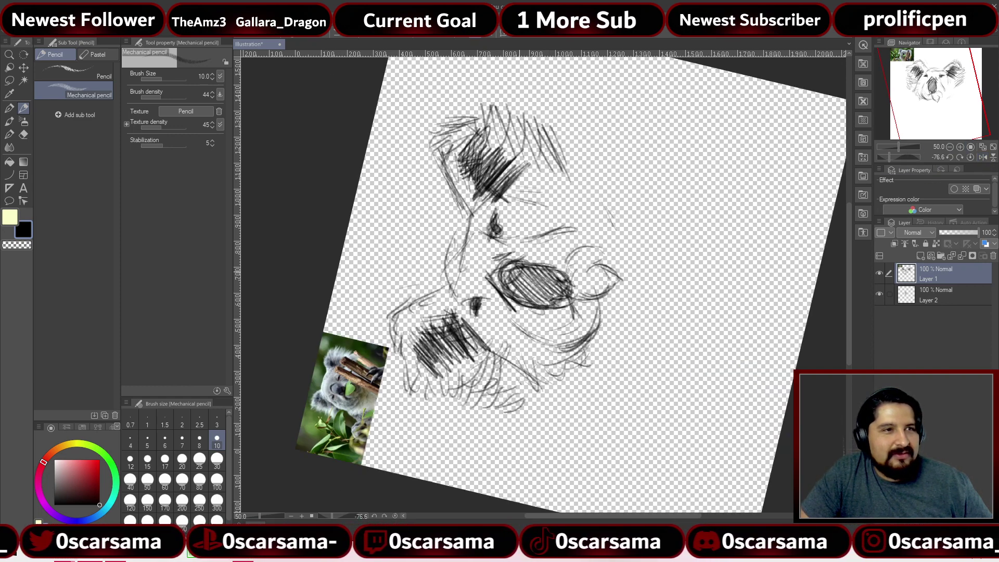
Crosshatch the nose darker, hatch both sides of the muzzle and chin, and return the canvas to its unrotated view
{"action": "mouse_move", "coordinate": [531, 256]}
{"action": "left_mouse_down"}
{"action": "mouse_move", "coordinate": [506, 290]}
{"action": "mouse_move", "coordinate": [531, 269]}
{"action": "mouse_move", "coordinate": [512, 294]}
{"action": "mouse_move", "coordinate": [544, 265]}
{"action": "mouse_move", "coordinate": [532, 285]}
{"action": "mouse_move", "coordinate": [567, 271]}
{"action": "mouse_move", "coordinate": [549, 306]}
{"action": "left_mouse_up"}
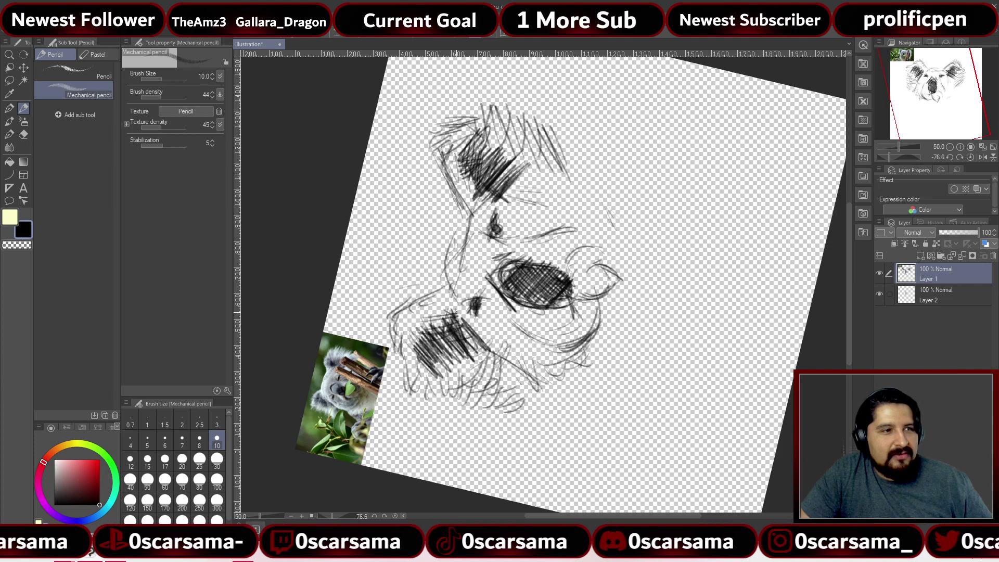
{"action": "mouse_move", "coordinate": [519, 236]}
{"action": "left_mouse_down"}
{"action": "mouse_move", "coordinate": [483, 273]}
{"action": "mouse_move", "coordinate": [521, 254]}
{"action": "left_mouse_up"}
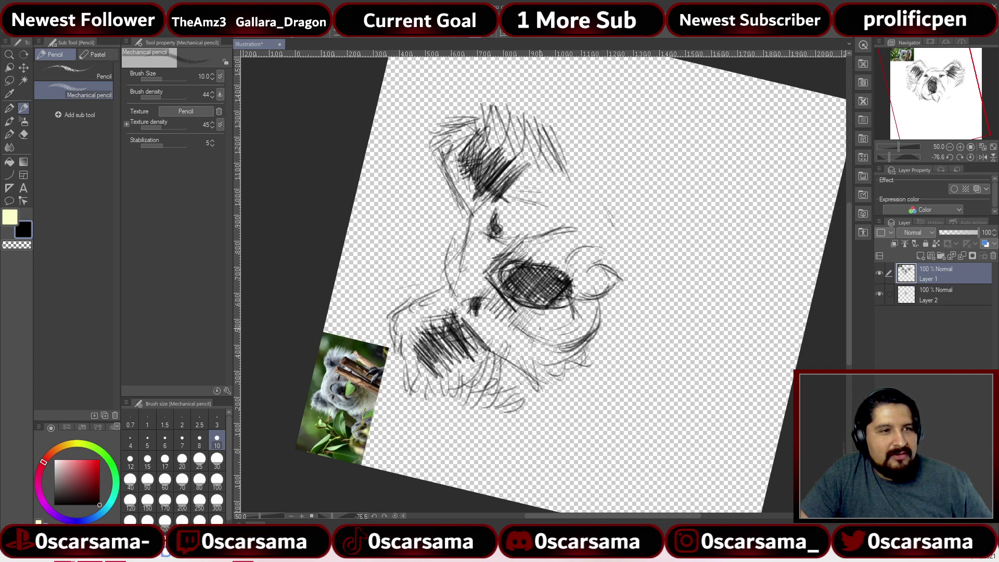
{"action": "mouse_move", "coordinate": [520, 352]}
{"action": "left_mouse_down"}
{"action": "mouse_move", "coordinate": [586, 311]}
{"action": "mouse_move", "coordinate": [587, 328]}
{"action": "mouse_move", "coordinate": [550, 359]}
{"action": "left_mouse_up"}
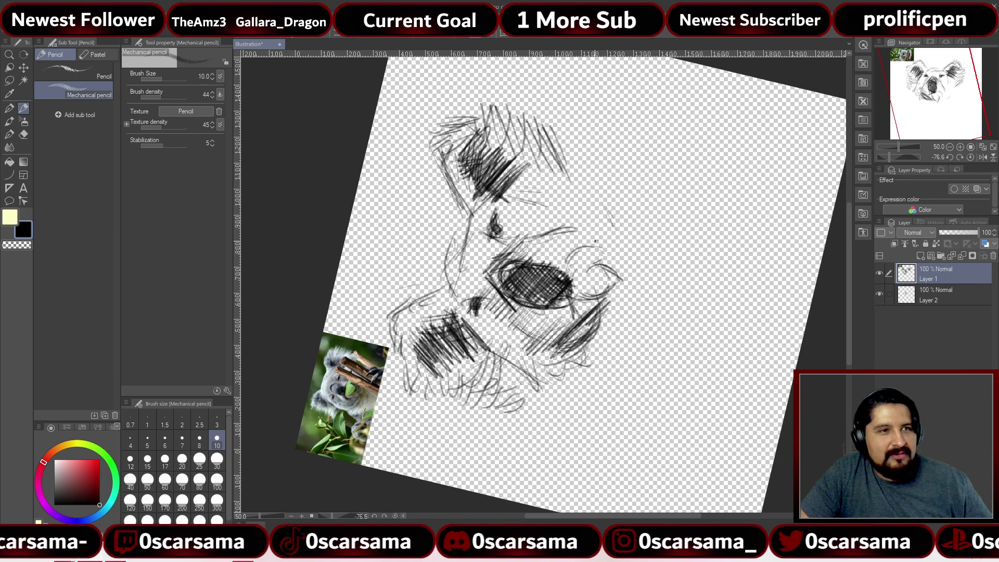
{"action": "mouse_move", "coordinate": [595, 241]}
{"action": "left_mouse_down"}
{"action": "mouse_move", "coordinate": [611, 228]}
{"action": "mouse_move", "coordinate": [569, 262]}
{"action": "mouse_move", "coordinate": [577, 247]}
{"action": "mouse_move", "coordinate": [547, 255]}
{"action": "mouse_move", "coordinate": [563, 230]}
{"action": "mouse_move", "coordinate": [533, 255]}
{"action": "left_mouse_up"}
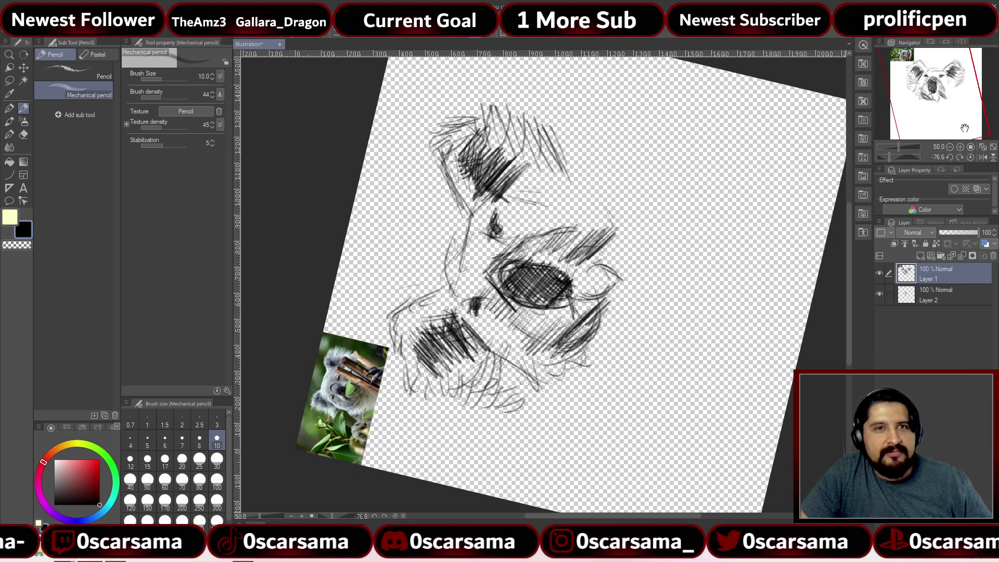
{"action": "left_click", "coordinate": [969, 158]}
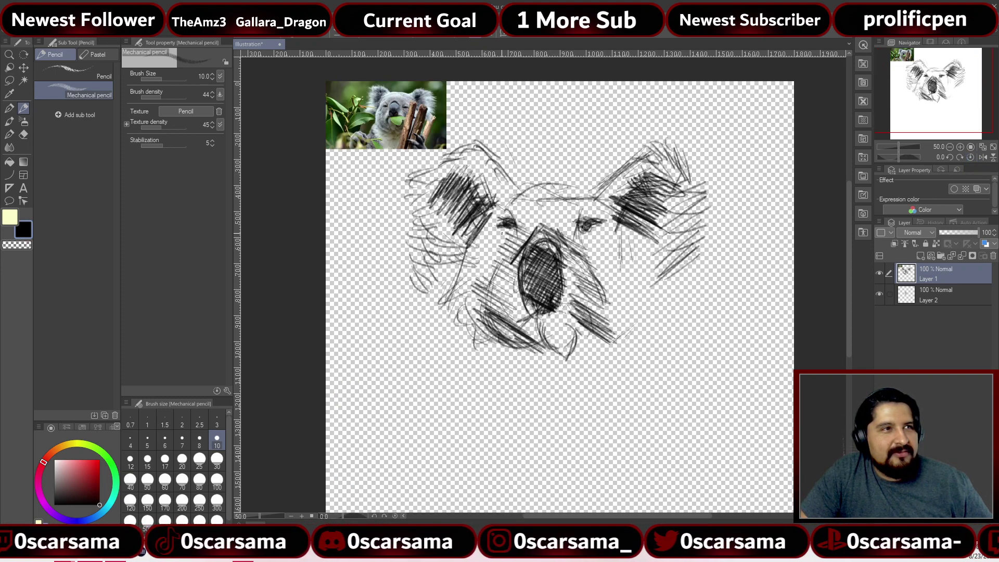
Add light diagonal hatching across the forehead and down the right cheek below the ear
{"action": "left_click_drag", "start_coordinate": [517, 233], "coordinate": [589, 202]}
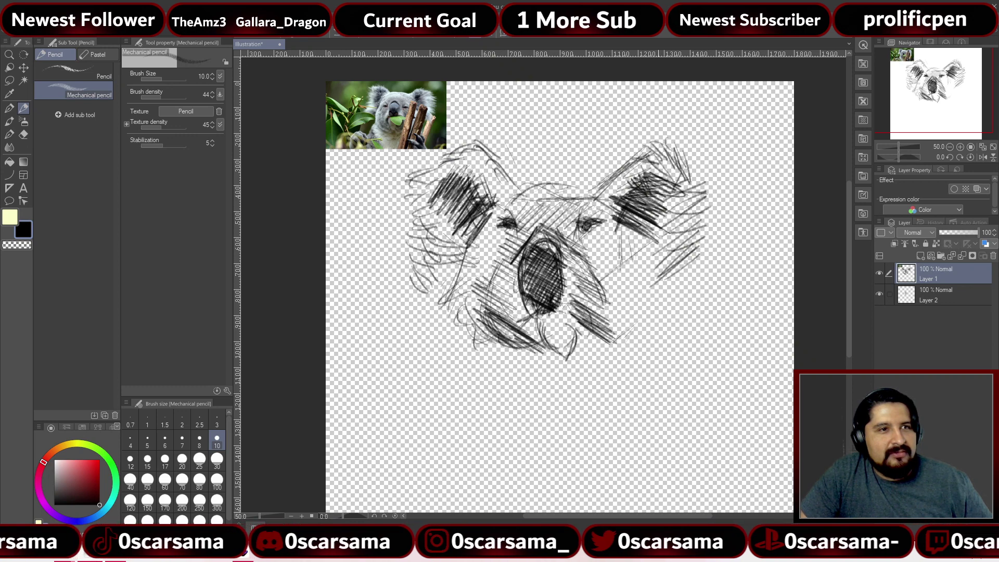
{"action": "left_click_drag", "start_coordinate": [598, 307], "coordinate": [668, 259]}
{"action": "left_click_drag", "start_coordinate": [662, 299], "coordinate": [617, 336]}
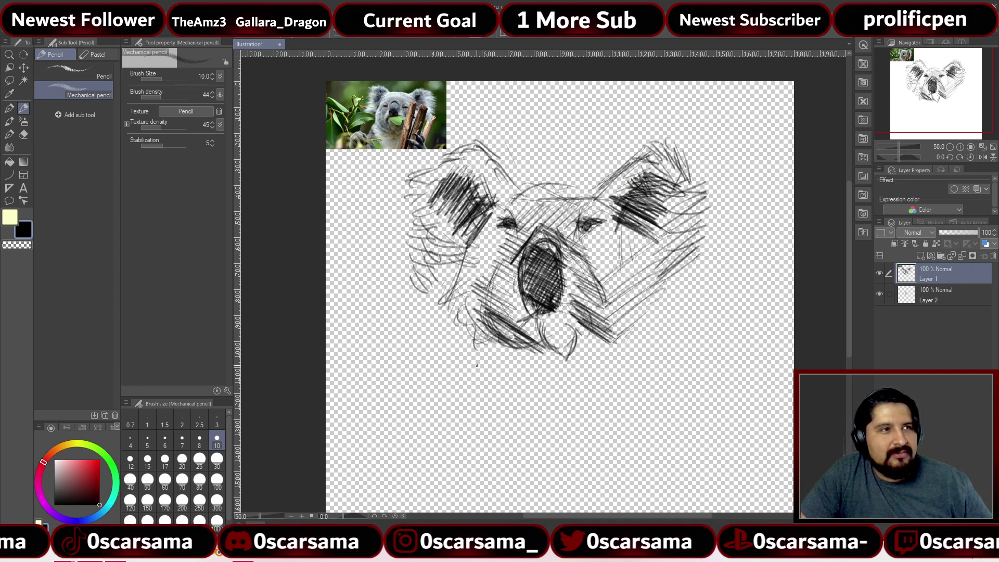
Block in the koala's chest and arm with long parallel diagonal strokes below the chin
{"action": "mouse_move", "coordinate": [420, 404]}
{"action": "left_mouse_down"}
{"action": "mouse_move", "coordinate": [470, 343]}
{"action": "mouse_move", "coordinate": [510, 335]}
{"action": "left_mouse_up"}
{"action": "mouse_move", "coordinate": [434, 458]}
{"action": "left_mouse_down"}
{"action": "mouse_move", "coordinate": [547, 336]}
{"action": "mouse_move", "coordinate": [588, 346]}
{"action": "left_mouse_up"}
{"action": "mouse_move", "coordinate": [494, 452]}
{"action": "left_mouse_down"}
{"action": "mouse_move", "coordinate": [637, 336]}
{"action": "mouse_move", "coordinate": [655, 341]}
{"action": "left_mouse_up"}
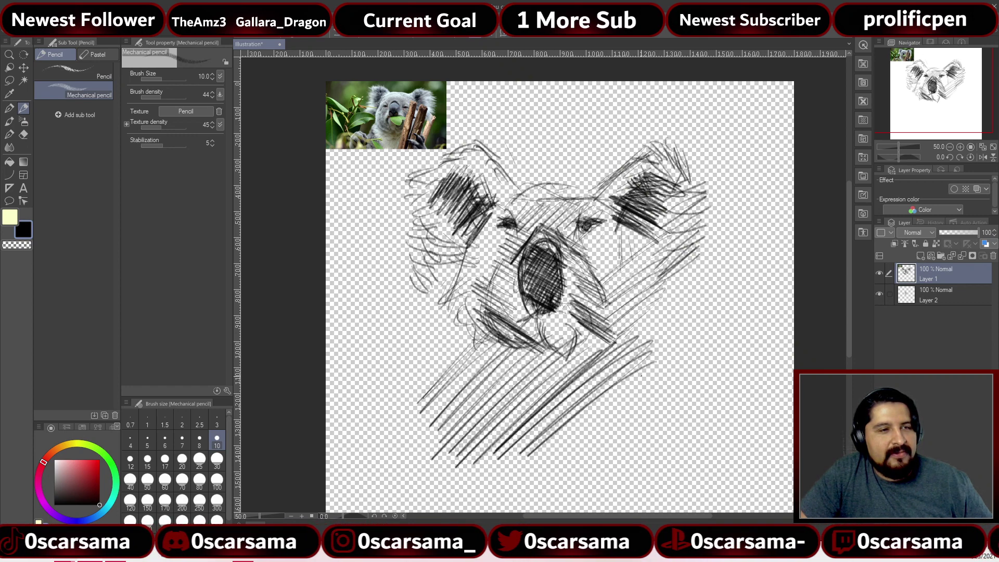
{"action": "mouse_move", "coordinate": [546, 462]}
{"action": "left_mouse_down"}
{"action": "mouse_move", "coordinate": [650, 374]}
{"action": "mouse_move", "coordinate": [648, 394]}
{"action": "left_mouse_up"}
{"action": "left_click_drag", "start_coordinate": [548, 472], "coordinate": [624, 411]}
Sketch the slanted tree trunk in front of the body with long strokes from the right cheek to the lower canvas
{"action": "left_click_drag", "start_coordinate": [676, 240], "coordinate": [552, 499]}
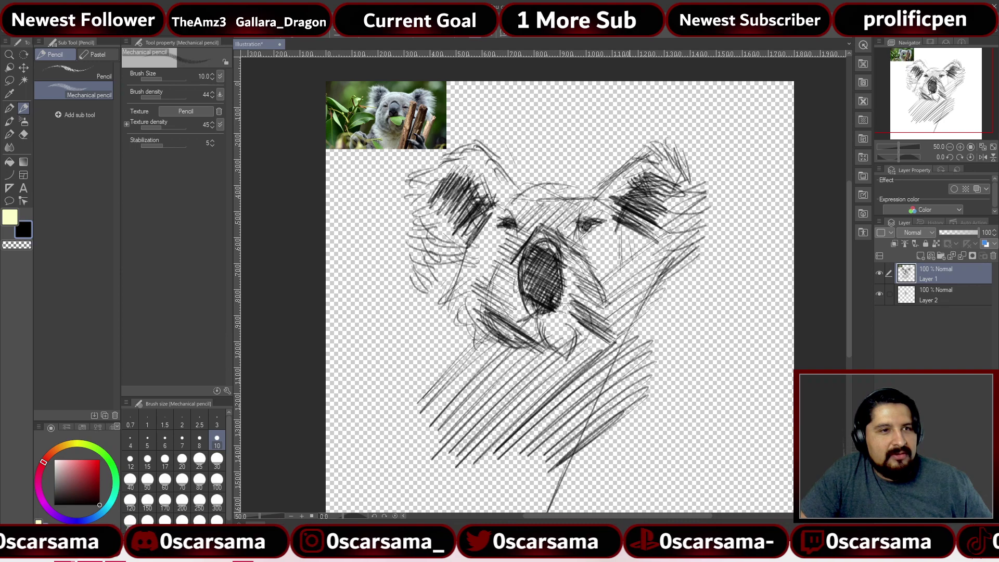
{"action": "mouse_move", "coordinate": [660, 273]}
{"action": "left_mouse_down"}
{"action": "mouse_move", "coordinate": [543, 500]}
{"action": "mouse_move", "coordinate": [528, 502]}
{"action": "left_mouse_up"}
{"action": "left_click_drag", "start_coordinate": [631, 285], "coordinate": [536, 497]}
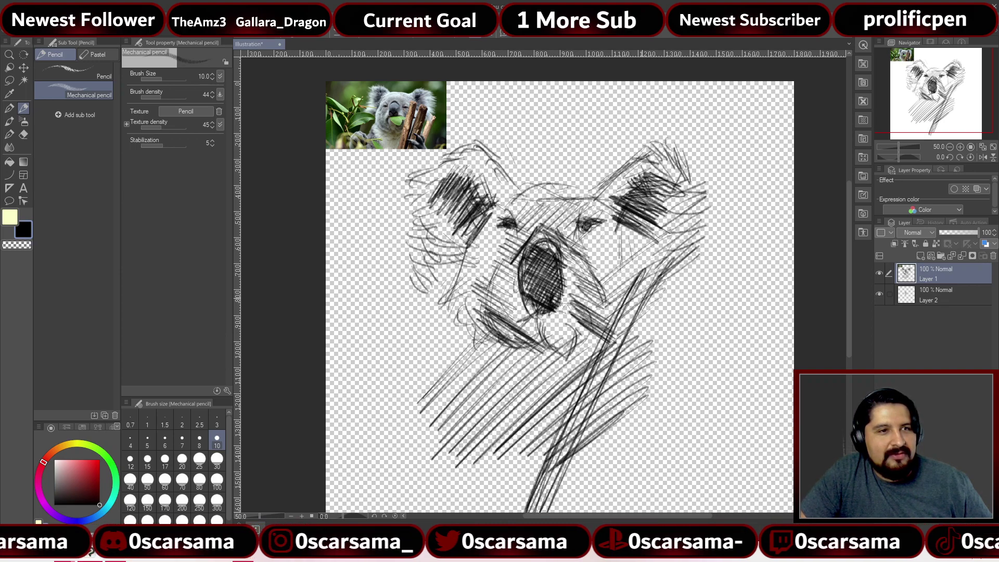
{"action": "left_click_drag", "start_coordinate": [644, 301], "coordinate": [570, 455]}
{"action": "left_click_drag", "start_coordinate": [676, 265], "coordinate": [582, 452]}
{"action": "left_click_drag", "start_coordinate": [643, 327], "coordinate": [597, 423]}
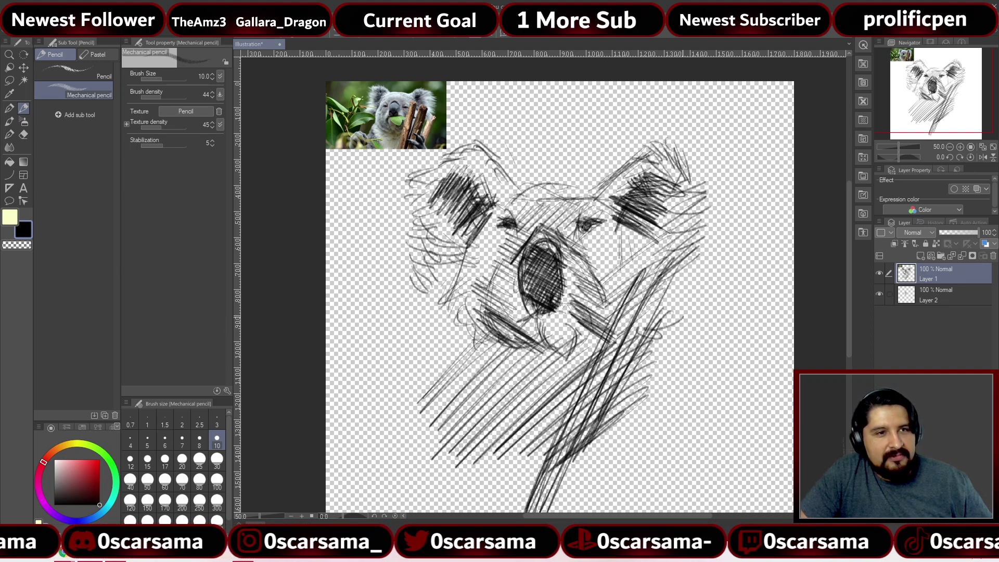
Hatch a second, darker broken branch along the right side of the tree trunk
{"action": "left_click_drag", "start_coordinate": [680, 328], "coordinate": [574, 479]}
{"action": "left_click_drag", "start_coordinate": [666, 360], "coordinate": [563, 499]}
{"action": "left_click_drag", "start_coordinate": [646, 333], "coordinate": [599, 411]}
{"action": "left_click_drag", "start_coordinate": [657, 317], "coordinate": [561, 499]}
{"action": "left_click_drag", "start_coordinate": [637, 347], "coordinate": [585, 429]}
{"action": "left_click_drag", "start_coordinate": [676, 327], "coordinate": [599, 450]}
{"action": "left_click_drag", "start_coordinate": [661, 347], "coordinate": [593, 455]}
{"action": "left_click_drag", "start_coordinate": [649, 369], "coordinate": [601, 423]}
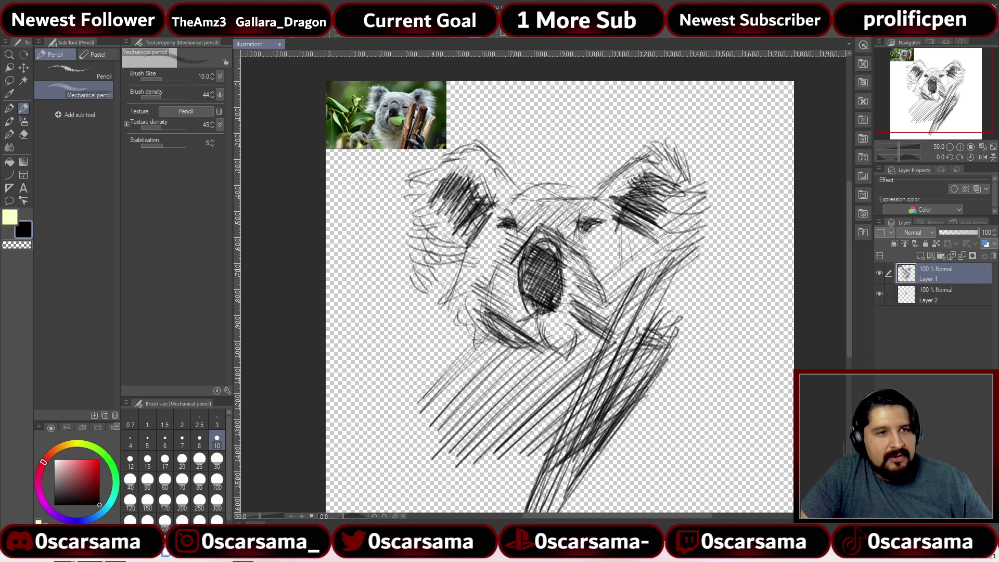
Darken the main tree trunk with overlapping lengthwise strokes and define its top edge
{"action": "left_click_drag", "start_coordinate": [649, 274], "coordinate": [592, 421]}
{"action": "left_click_drag", "start_coordinate": [643, 295], "coordinate": [585, 448]}
{"action": "left_click_drag", "start_coordinate": [624, 353], "coordinate": [568, 498]}
{"action": "left_click_drag", "start_coordinate": [638, 294], "coordinate": [631, 333]}
{"action": "mouse_move", "coordinate": [649, 272]}
{"action": "left_mouse_down"}
{"action": "mouse_move", "coordinate": [632, 294]}
{"action": "mouse_move", "coordinate": [615, 282]}
{"action": "mouse_move", "coordinate": [568, 433]}
{"action": "left_mouse_up"}
{"action": "left_click_drag", "start_coordinate": [610, 320], "coordinate": [543, 498]}
{"action": "left_click_drag", "start_coordinate": [627, 312], "coordinate": [595, 370]}
{"action": "left_click_drag", "start_coordinate": [636, 293], "coordinate": [591, 411]}
Sketch the paw with dark claws gripping the trunk's right side and the hanging clawed paw at lower left
{"action": "mouse_move", "coordinate": [636, 316]}
{"action": "left_mouse_down"}
{"action": "mouse_move", "coordinate": [595, 414]}
{"action": "mouse_move", "coordinate": [644, 405]}
{"action": "mouse_move", "coordinate": [622, 434]}
{"action": "left_mouse_up"}
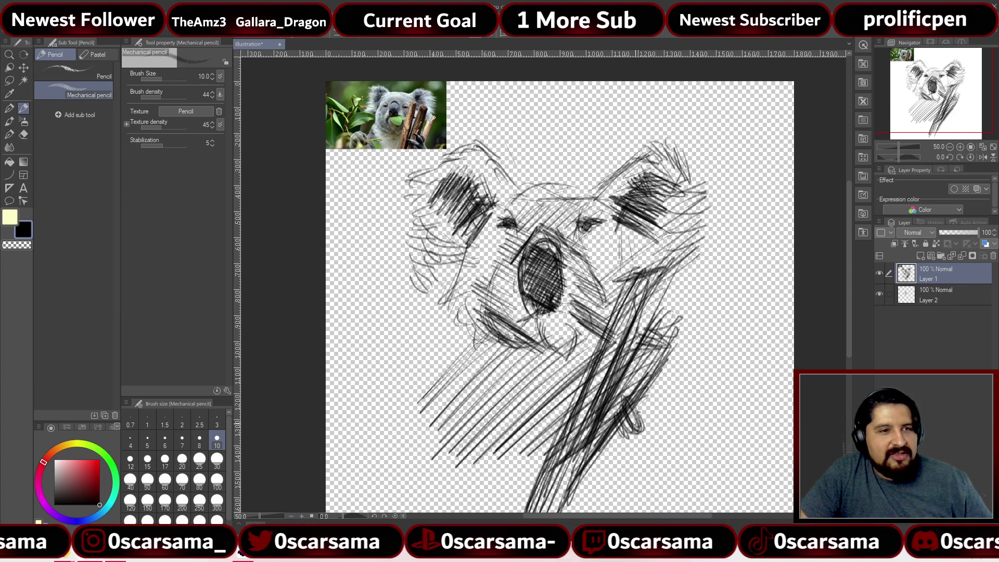
{"action": "mouse_move", "coordinate": [637, 390]}
{"action": "left_mouse_down"}
{"action": "mouse_move", "coordinate": [623, 394]}
{"action": "mouse_move", "coordinate": [638, 413]}
{"action": "left_mouse_up"}
{"action": "mouse_move", "coordinate": [646, 370]}
{"action": "left_mouse_down"}
{"action": "mouse_move", "coordinate": [607, 442]}
{"action": "mouse_move", "coordinate": [596, 437]}
{"action": "mouse_move", "coordinate": [625, 457]}
{"action": "left_mouse_up"}
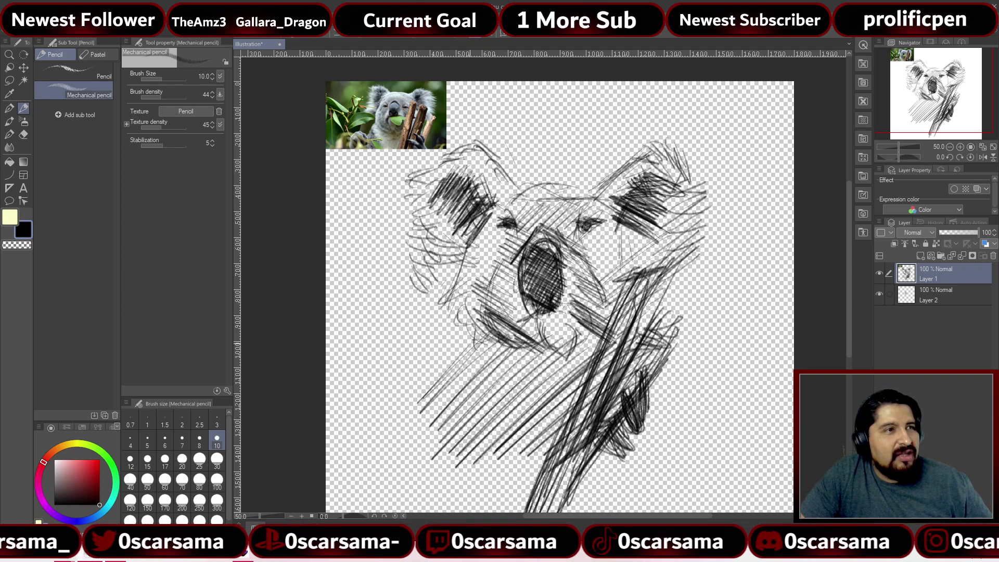
{"action": "mouse_move", "coordinate": [436, 383]}
{"action": "left_mouse_down"}
{"action": "mouse_move", "coordinate": [428, 411]}
{"action": "mouse_move", "coordinate": [445, 394]}
{"action": "mouse_move", "coordinate": [493, 429]}
{"action": "mouse_move", "coordinate": [452, 393]}
{"action": "mouse_move", "coordinate": [402, 450]}
{"action": "mouse_move", "coordinate": [422, 462]}
{"action": "mouse_move", "coordinate": [441, 450]}
{"action": "mouse_move", "coordinate": [436, 470]}
{"action": "mouse_move", "coordinate": [485, 423]}
{"action": "mouse_move", "coordinate": [469, 453]}
{"action": "mouse_move", "coordinate": [437, 445]}
{"action": "mouse_move", "coordinate": [454, 408]}
{"action": "mouse_move", "coordinate": [404, 466]}
{"action": "mouse_move", "coordinate": [430, 485]}
{"action": "mouse_move", "coordinate": [435, 468]}
{"action": "mouse_move", "coordinate": [440, 485]}
{"action": "mouse_move", "coordinate": [413, 453]}
{"action": "mouse_move", "coordinate": [457, 468]}
{"action": "mouse_move", "coordinate": [461, 480]}
{"action": "mouse_move", "coordinate": [443, 461]}
{"action": "left_mouse_up"}
{"action": "mouse_move", "coordinate": [429, 496]}
{"action": "left_mouse_down"}
{"action": "mouse_move", "coordinate": [432, 455]}
{"action": "mouse_move", "coordinate": [442, 489]}
{"action": "mouse_move", "coordinate": [417, 468]}
{"action": "left_mouse_up"}
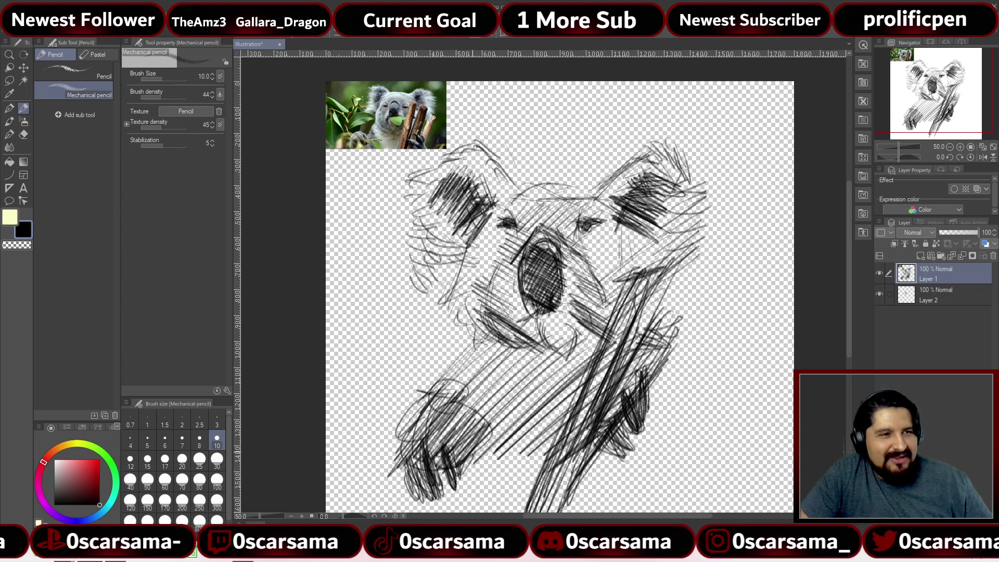
Darken the chest with dense diagonal hatching, then shade the left cheek fur, the muzzle and the mouth
{"action": "mouse_move", "coordinate": [471, 446]}
{"action": "left_mouse_down"}
{"action": "mouse_move", "coordinate": [489, 358]}
{"action": "mouse_move", "coordinate": [515, 385]}
{"action": "mouse_move", "coordinate": [579, 402]}
{"action": "mouse_move", "coordinate": [520, 369]}
{"action": "mouse_move", "coordinate": [492, 390]}
{"action": "mouse_move", "coordinate": [484, 364]}
{"action": "mouse_move", "coordinate": [562, 364]}
{"action": "mouse_move", "coordinate": [552, 388]}
{"action": "left_mouse_up"}
{"action": "mouse_move", "coordinate": [528, 335]}
{"action": "left_mouse_down"}
{"action": "mouse_move", "coordinate": [570, 356]}
{"action": "mouse_move", "coordinate": [577, 337]}
{"action": "mouse_move", "coordinate": [598, 359]}
{"action": "mouse_move", "coordinate": [546, 406]}
{"action": "mouse_move", "coordinate": [520, 457]}
{"action": "mouse_move", "coordinate": [531, 385]}
{"action": "left_mouse_up"}
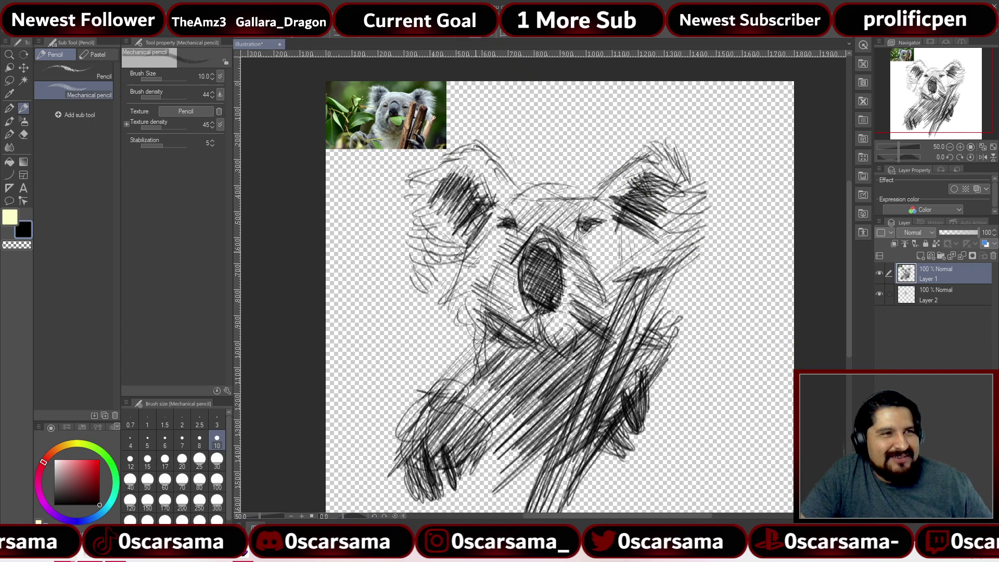
{"action": "left_click_drag", "start_coordinate": [475, 252], "coordinate": [471, 231]}
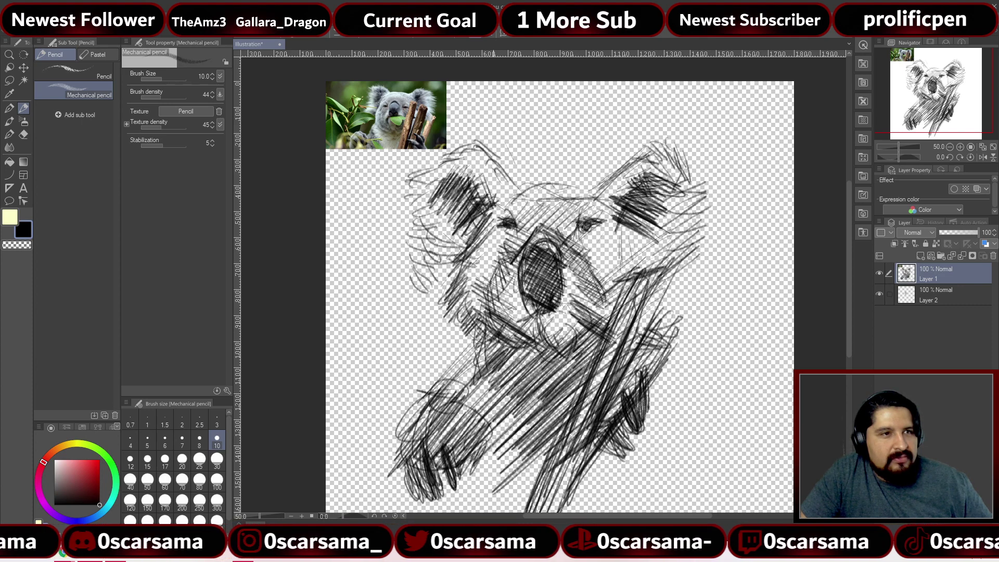
{"action": "left_click_drag", "start_coordinate": [490, 292], "coordinate": [520, 245]}
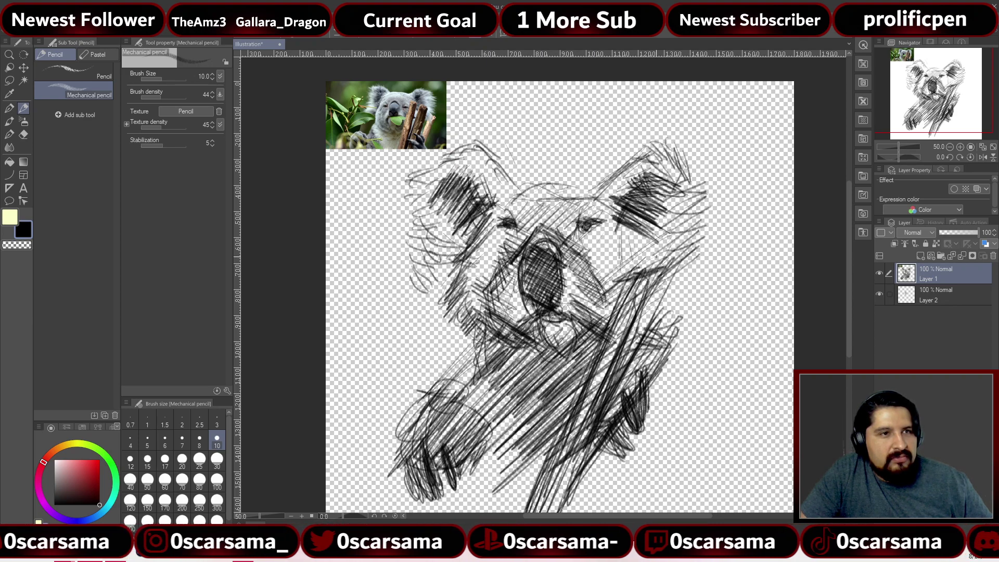
Deepen the shading inside both ears with additional diagonal hatching
{"action": "left_click_drag", "start_coordinate": [627, 207], "coordinate": [640, 194]}
{"action": "left_click_drag", "start_coordinate": [617, 229], "coordinate": [653, 189]}
{"action": "left_click_drag", "start_coordinate": [627, 222], "coordinate": [676, 174]}
{"action": "mouse_move", "coordinate": [619, 250]}
{"action": "left_mouse_down"}
{"action": "mouse_move", "coordinate": [684, 187]}
{"action": "mouse_move", "coordinate": [679, 226]}
{"action": "left_mouse_up"}
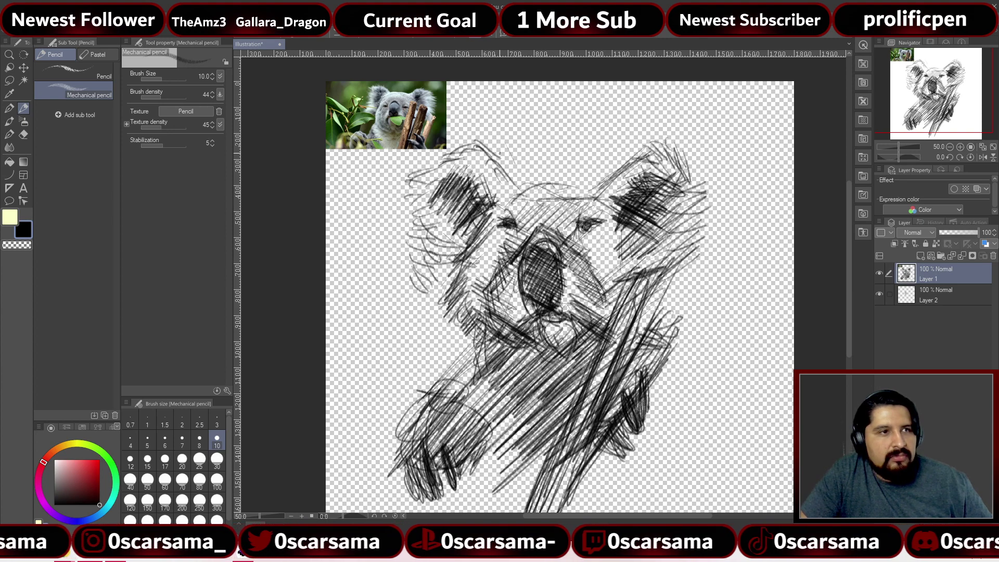
{"action": "mouse_move", "coordinate": [441, 252]}
{"action": "left_mouse_down"}
{"action": "mouse_move", "coordinate": [456, 207]}
{"action": "mouse_move", "coordinate": [463, 213]}
{"action": "left_mouse_up"}
{"action": "left_click_drag", "start_coordinate": [461, 252], "coordinate": [480, 222]}
{"action": "left_click_drag", "start_coordinate": [476, 241], "coordinate": [489, 208]}
{"action": "left_click_drag", "start_coordinate": [481, 221], "coordinate": [496, 177]}
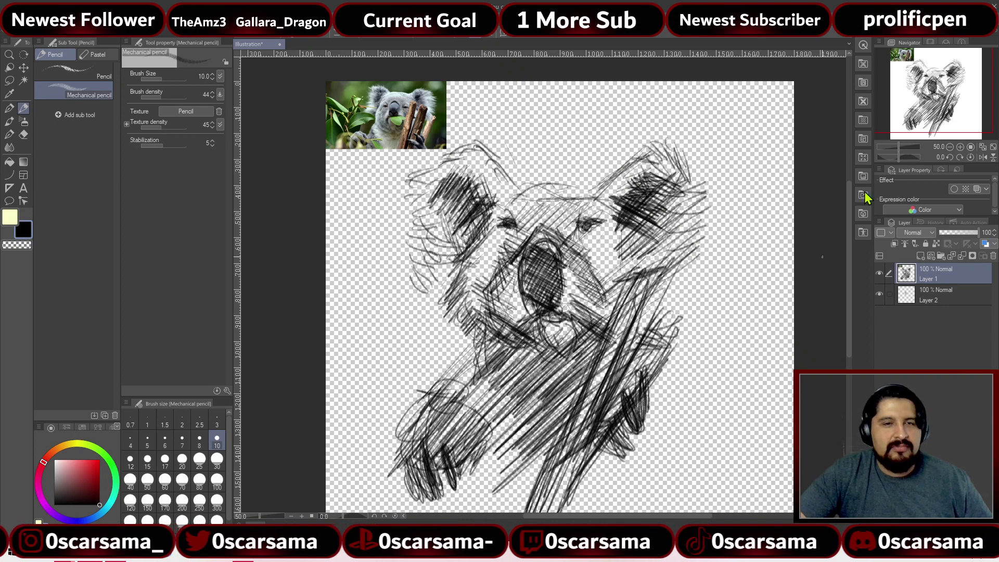
Add a new layer at the bottom of the layer stack and hide Layer 1 and Layer 2
{"action": "left_click", "coordinate": [920, 255]}
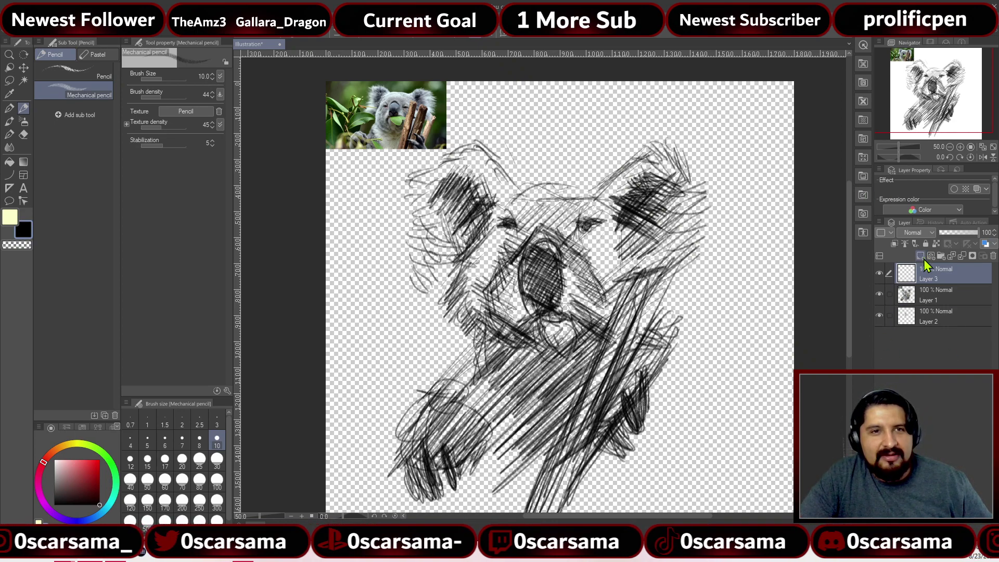
{"action": "left_click_drag", "start_coordinate": [931, 274], "coordinate": [938, 323]}
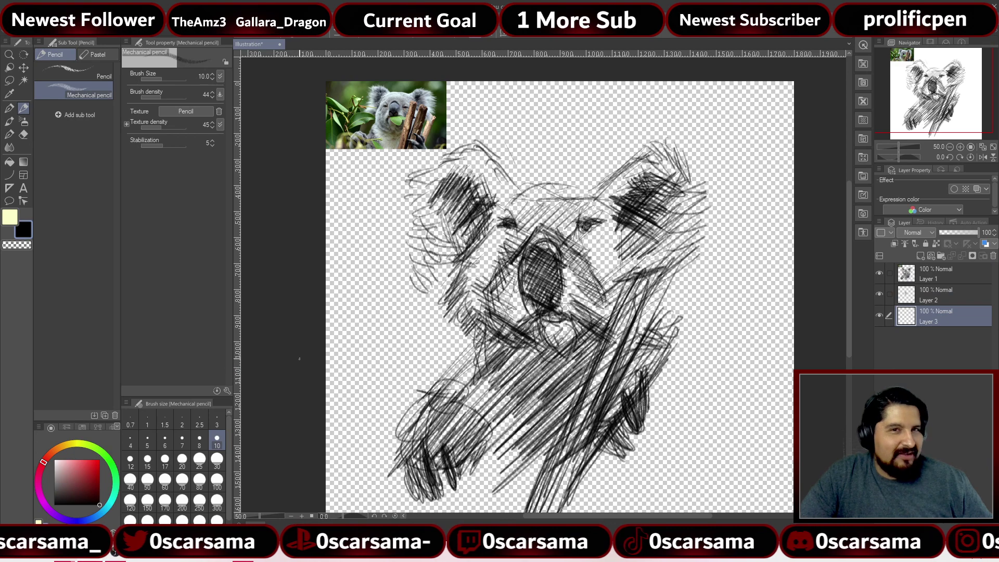
{"action": "left_click", "coordinate": [879, 272]}
{"action": "left_click", "coordinate": [879, 294]}
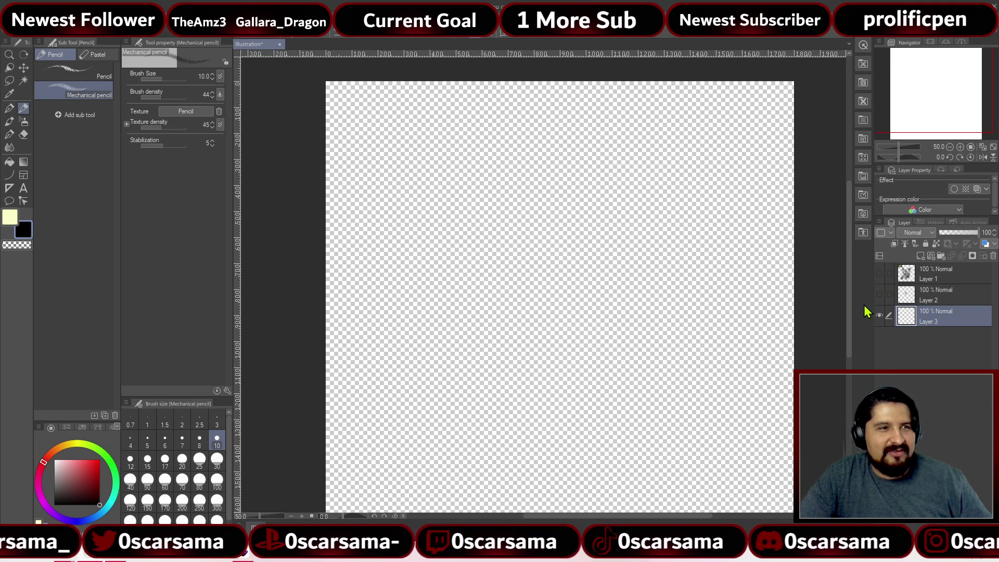
Fill the whole bottom layer with white using the Refer other layers fill
{"action": "key", "text": "g"}
{"action": "key", "text": "g"}
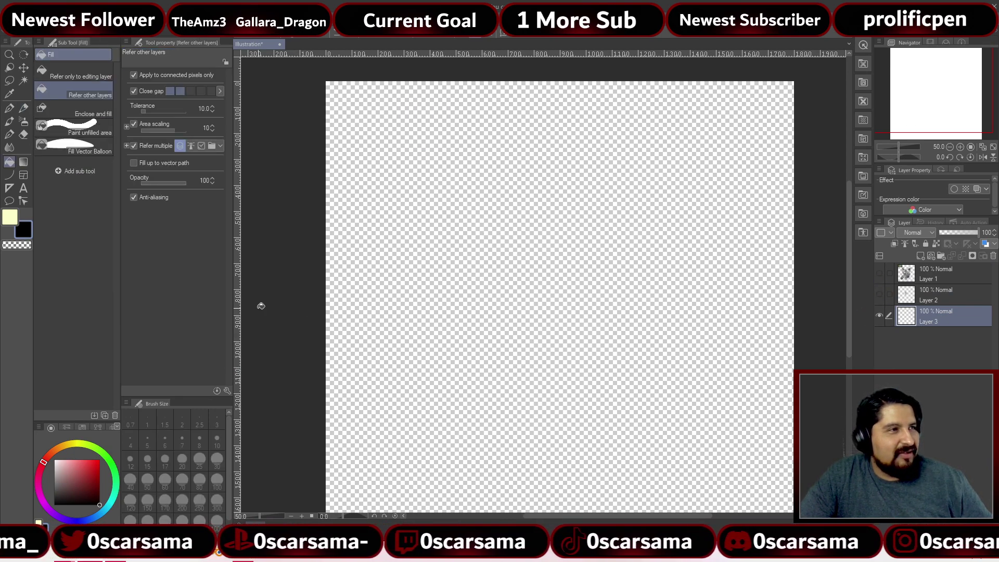
{"action": "key", "text": "g"}
{"action": "key", "text": "g"}
{"action": "left_click", "coordinate": [9, 216]}
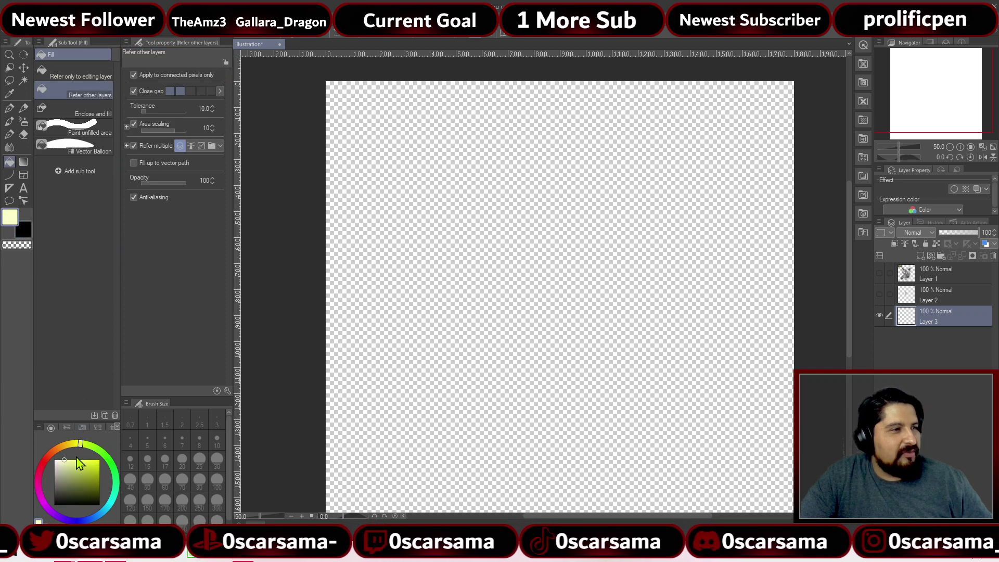
{"action": "left_click", "coordinate": [54, 460]}
{"action": "left_click", "coordinate": [660, 299]}
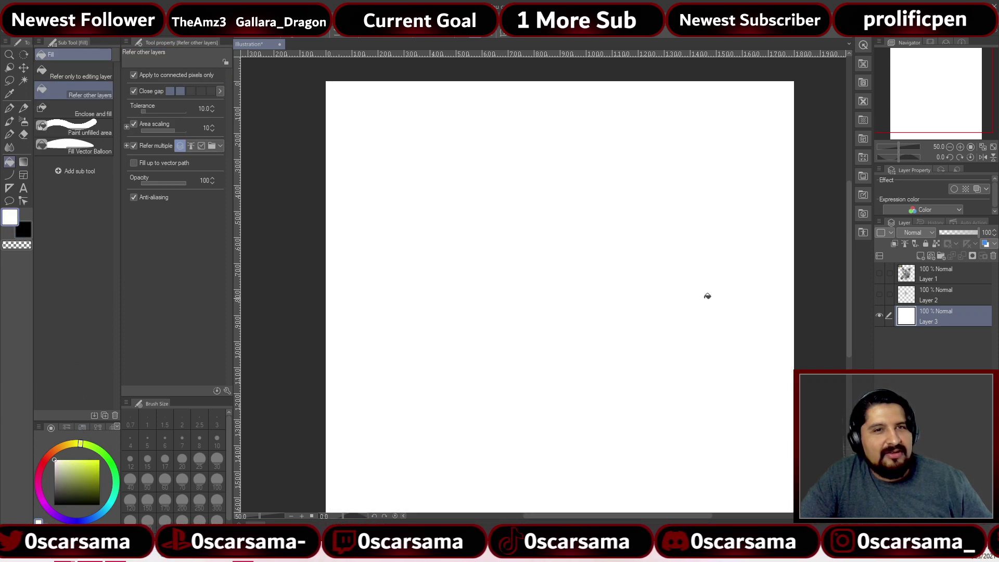
Show Layer 1 again, make it the active layer, and switch to the Mechanical pencil with black
{"action": "left_click", "coordinate": [879, 273]}
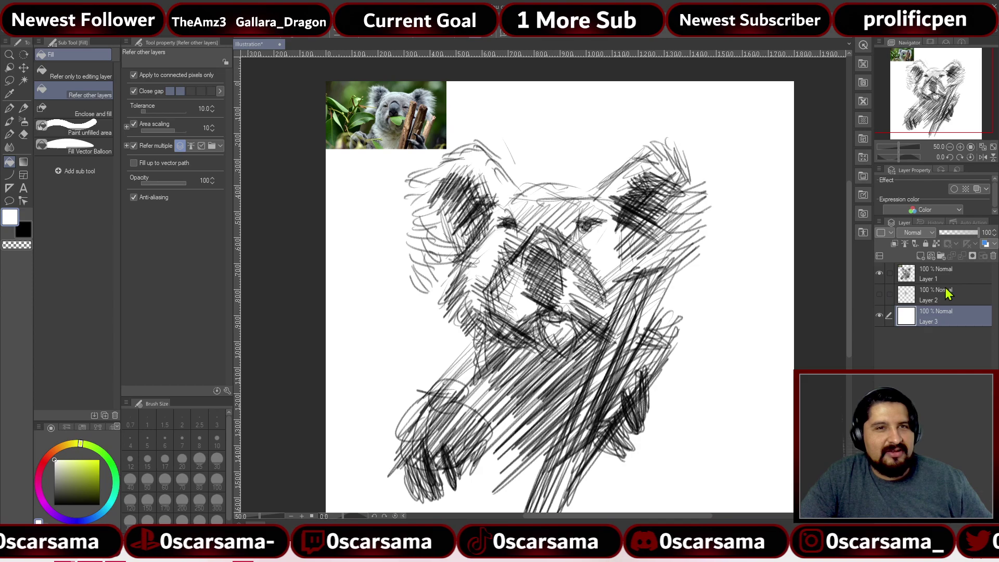
{"action": "left_click", "coordinate": [923, 276]}
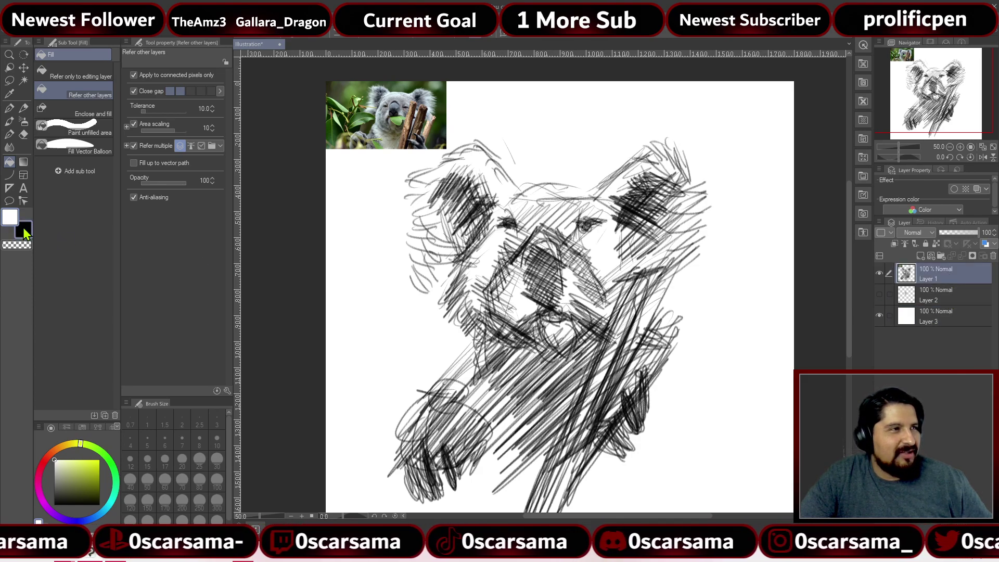
{"action": "left_click", "coordinate": [23, 228]}
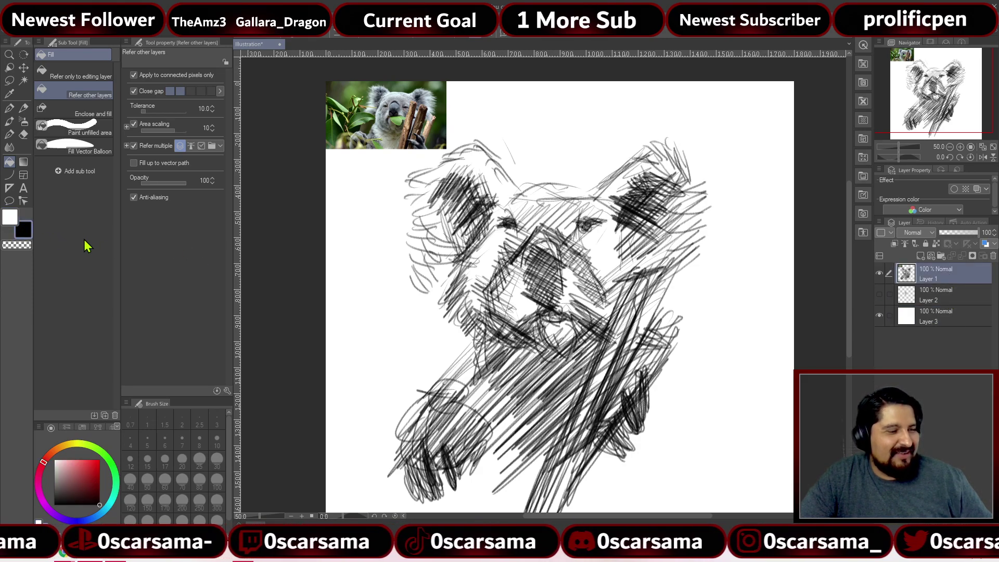
{"action": "key", "text": "p"}
{"action": "key", "text": "p"}
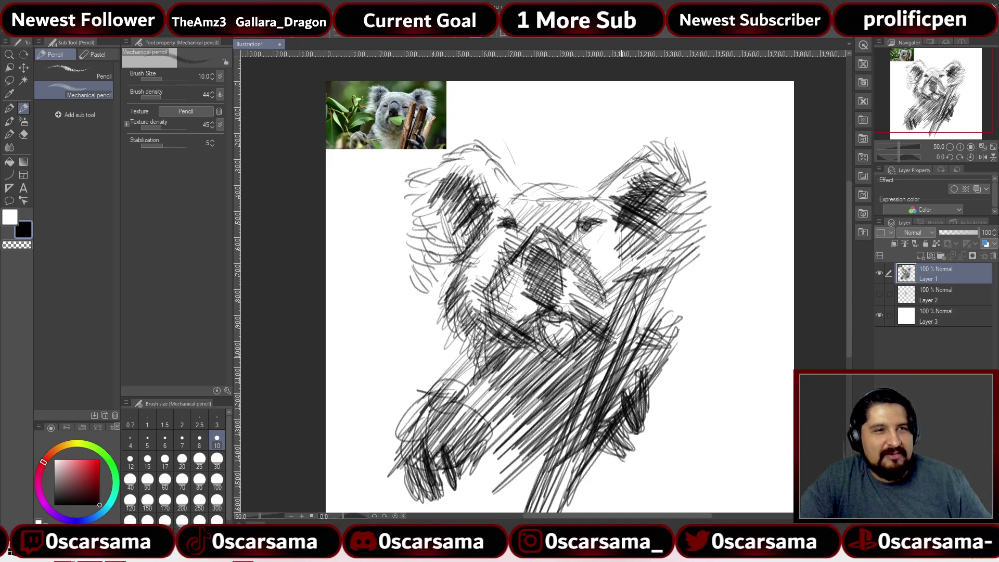
Darken the inside of the right ear, then add diagonal hatching to the paw and upper tree trunk
{"action": "mouse_move", "coordinate": [621, 219]}
{"action": "left_mouse_down"}
{"action": "mouse_move", "coordinate": [632, 271]}
{"action": "mouse_move", "coordinate": [640, 252]}
{"action": "mouse_move", "coordinate": [655, 260]}
{"action": "left_mouse_up"}
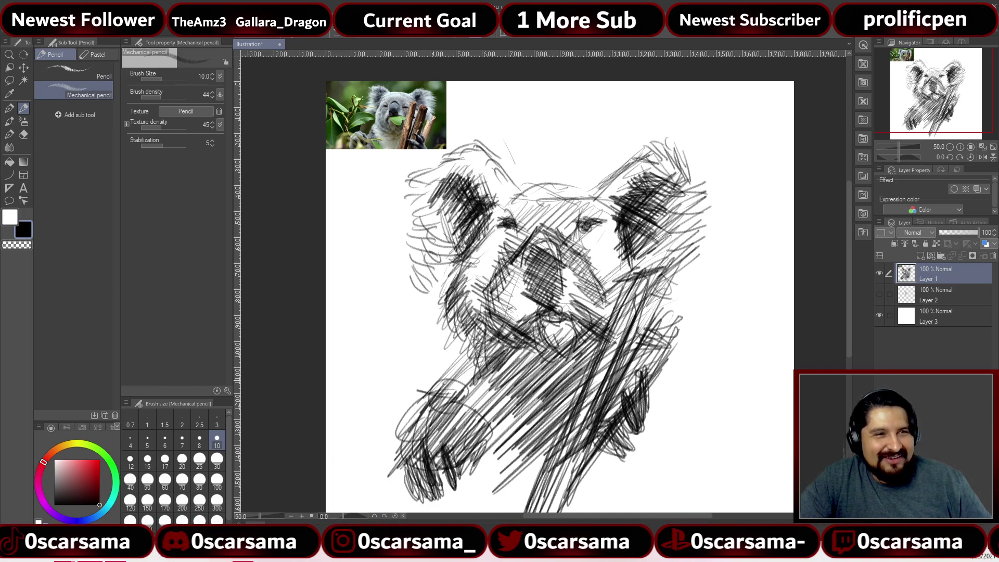
{"action": "left_click_drag", "start_coordinate": [685, 311], "coordinate": [624, 374]}
{"action": "left_click_drag", "start_coordinate": [674, 335], "coordinate": [645, 390]}
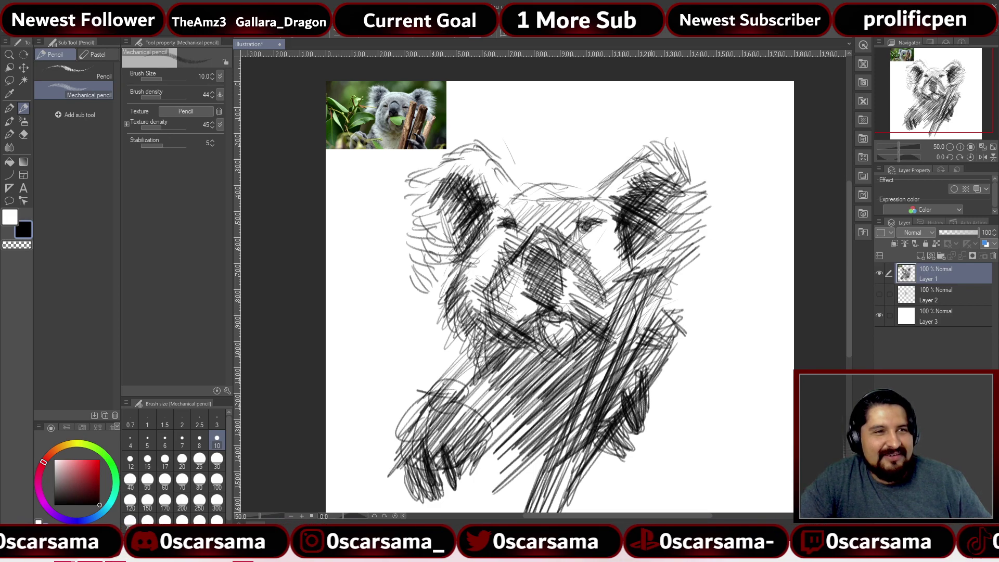
{"action": "left_click_drag", "start_coordinate": [654, 271], "coordinate": [626, 352]}
{"action": "left_click_drag", "start_coordinate": [648, 304], "coordinate": [622, 353]}
{"action": "mouse_move", "coordinate": [655, 272]}
{"action": "left_mouse_down"}
{"action": "mouse_move", "coordinate": [607, 308]}
{"action": "mouse_move", "coordinate": [615, 302]}
{"action": "left_mouse_up"}
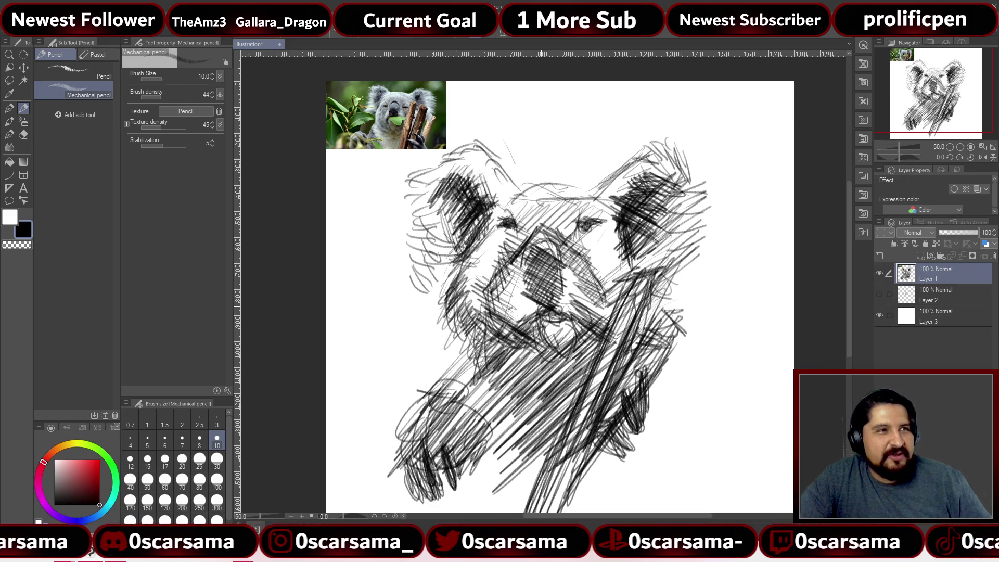
Erase the sketchy lines of the leaf in the koala's mouth with the Hard eraser and redraw its outline in pencil
{"action": "key", "text": "e"}
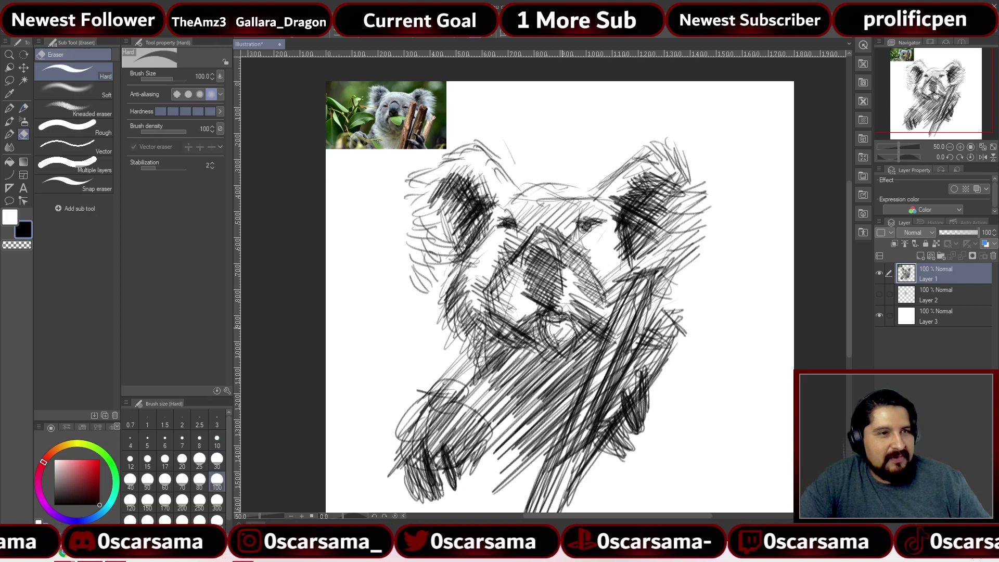
{"action": "mouse_move", "coordinate": [558, 335]}
{"action": "left_mouse_down"}
{"action": "mouse_move", "coordinate": [546, 312]}
{"action": "mouse_move", "coordinate": [593, 304]}
{"action": "mouse_move", "coordinate": [551, 349]}
{"action": "mouse_move", "coordinate": [557, 354]}
{"action": "left_mouse_up"}
{"action": "key", "text": "p"}
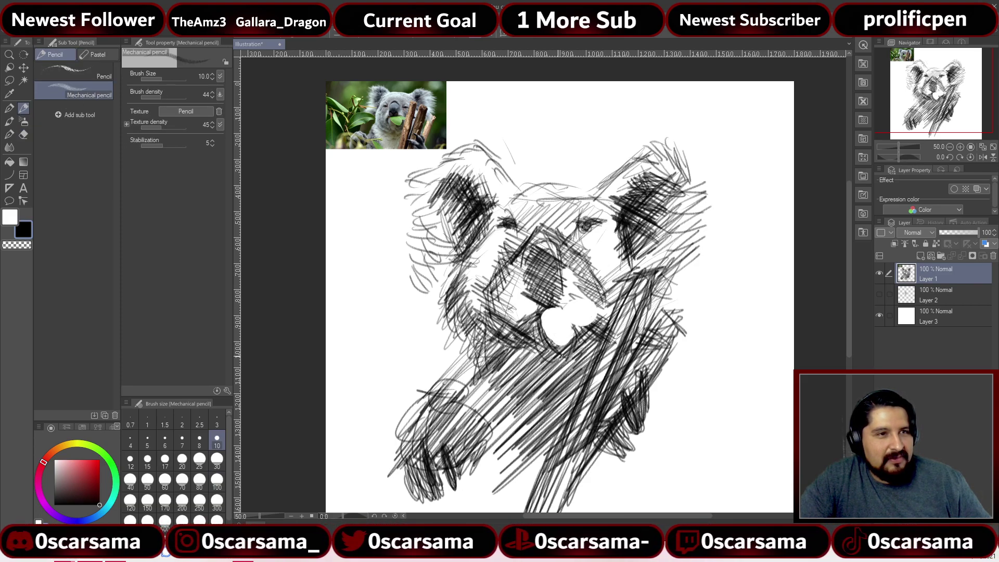
{"action": "mouse_move", "coordinate": [570, 318]}
{"action": "left_mouse_down"}
{"action": "mouse_move", "coordinate": [571, 338]}
{"action": "mouse_move", "coordinate": [598, 307]}
{"action": "mouse_move", "coordinate": [592, 298]}
{"action": "left_mouse_up"}
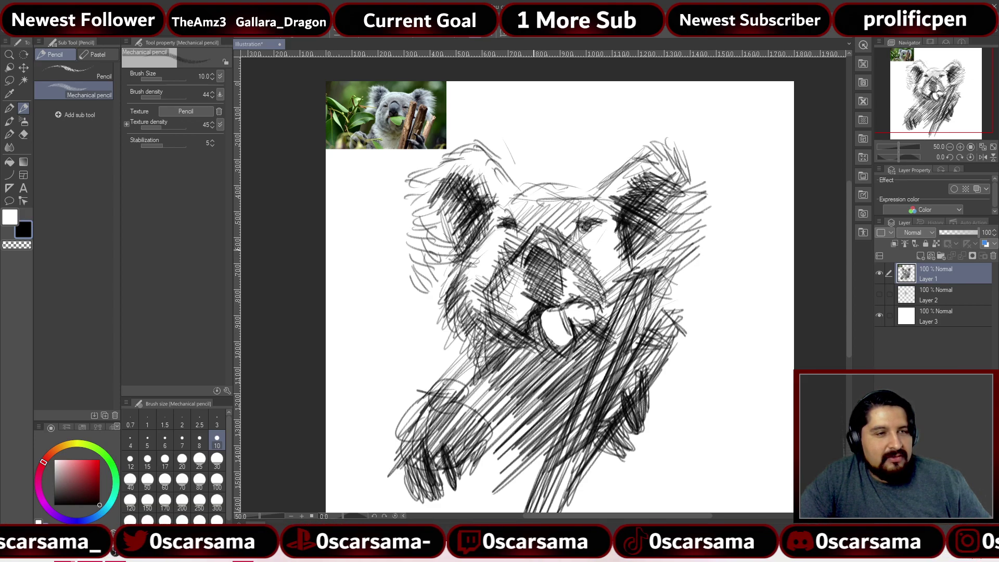
Darken the nose with dense hatching and strengthen the shading around the eyes and face
{"action": "left_click_drag", "start_coordinate": [534, 250], "coordinate": [554, 305]}
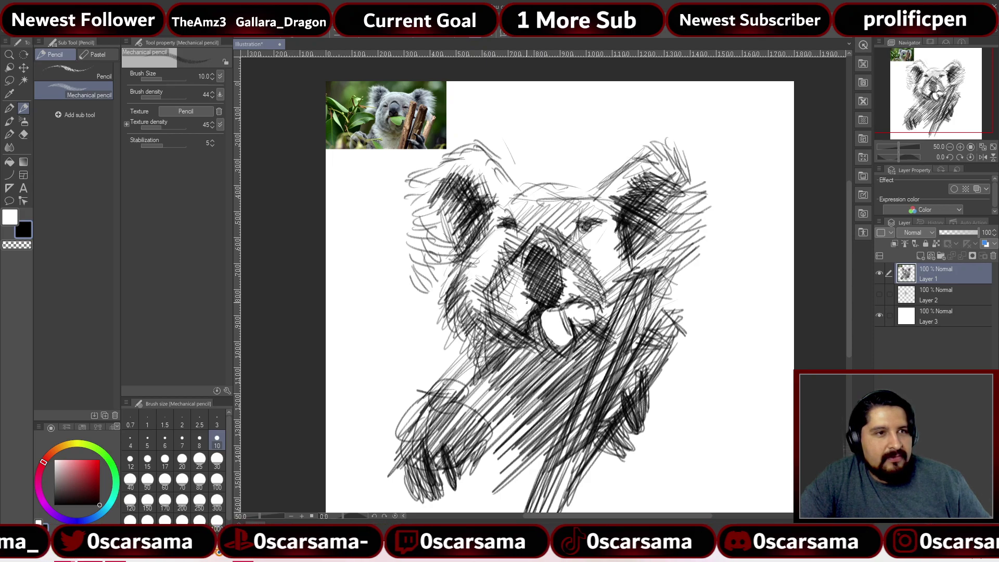
{"action": "mouse_move", "coordinate": [536, 235]}
{"action": "left_mouse_down"}
{"action": "mouse_move", "coordinate": [548, 244]}
{"action": "mouse_move", "coordinate": [494, 222]}
{"action": "left_mouse_up"}
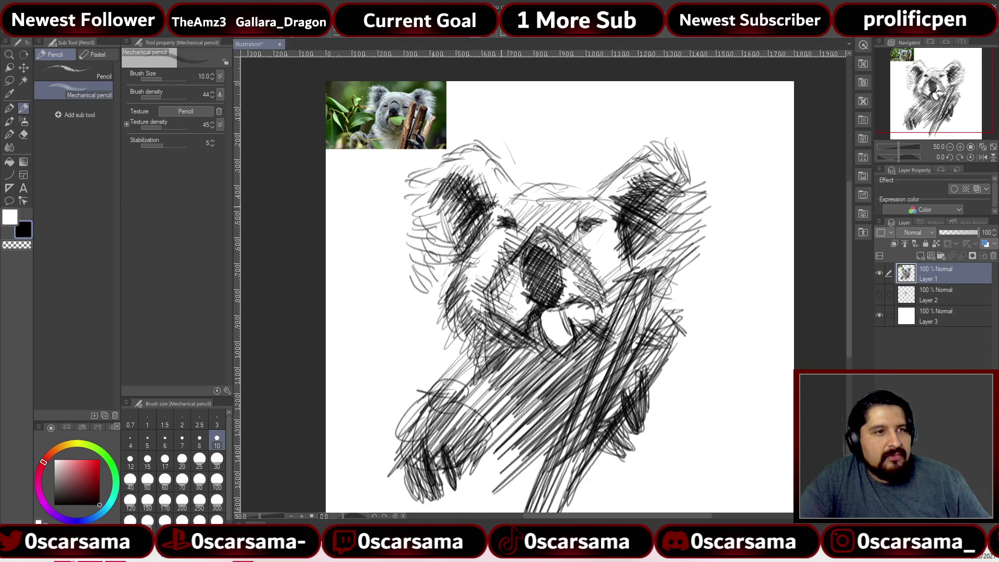
{"action": "left_click_drag", "start_coordinate": [580, 225], "coordinate": [585, 229]}
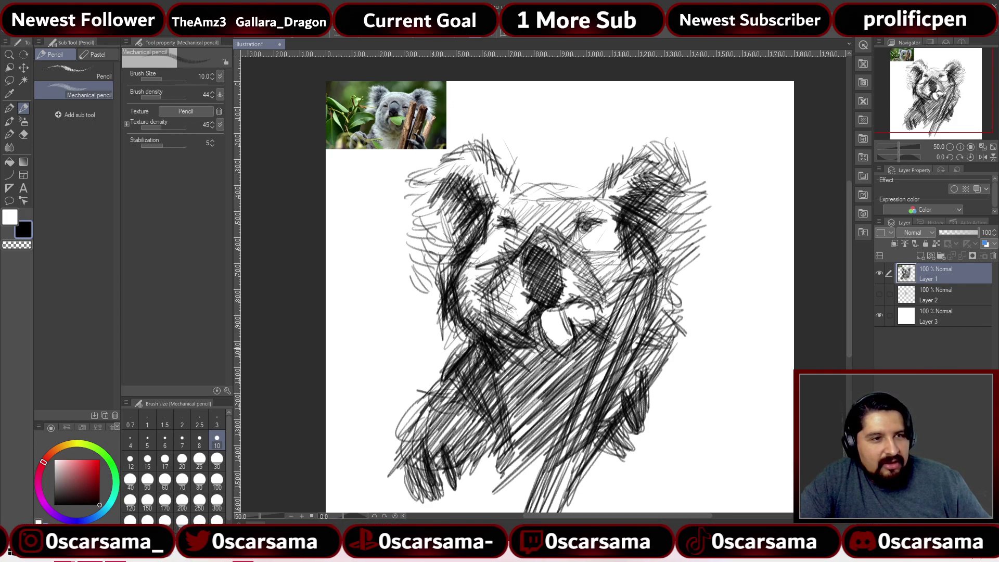
Add denser diagonal hatching to the chest and cut a thin white highlight through it with the Hard eraser
{"action": "left_click_drag", "start_coordinate": [570, 383], "coordinate": [533, 454]}
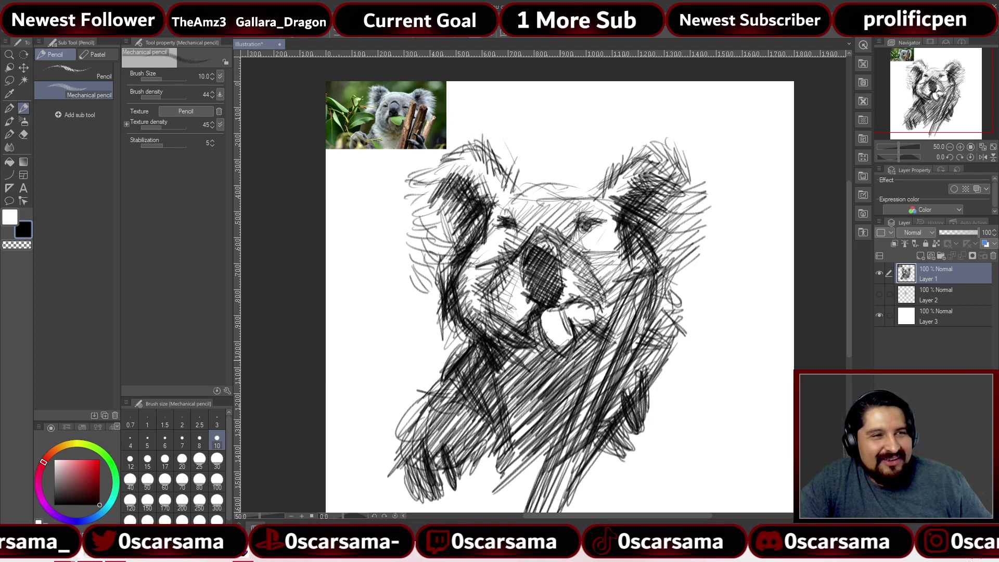
{"action": "left_click_drag", "start_coordinate": [560, 358], "coordinate": [546, 424]}
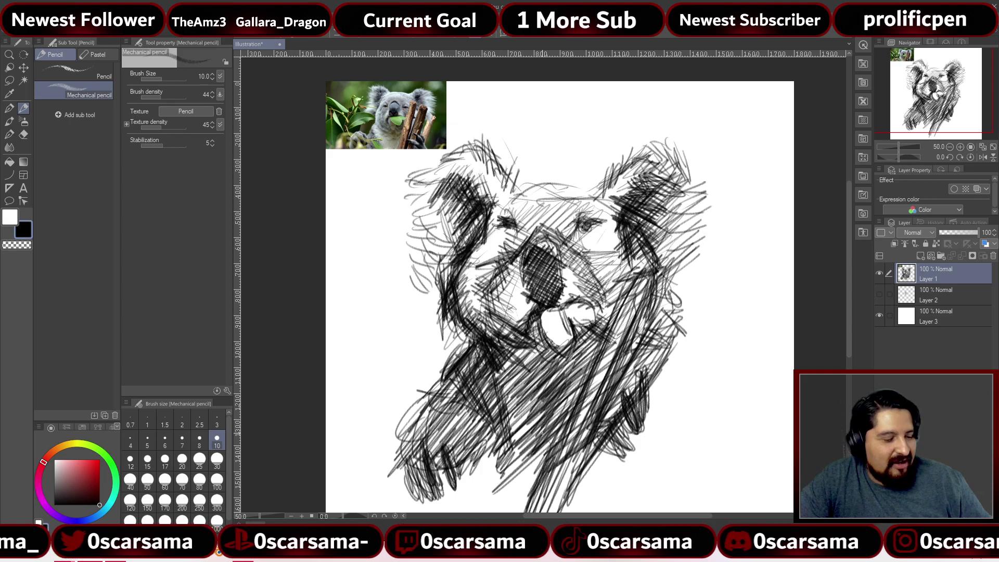
{"action": "key", "text": "e"}
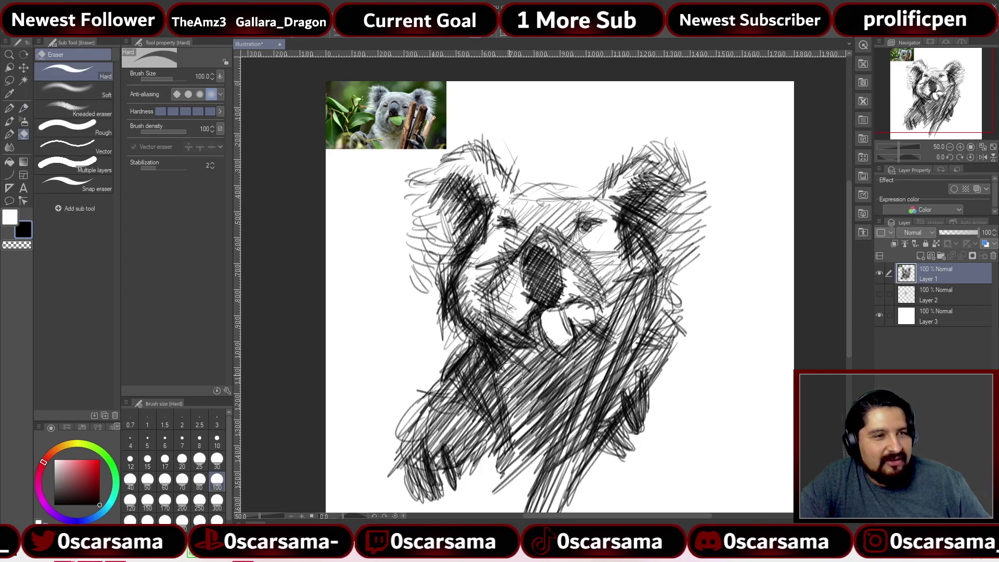
{"action": "left_click_drag", "start_coordinate": [509, 373], "coordinate": [522, 389]}
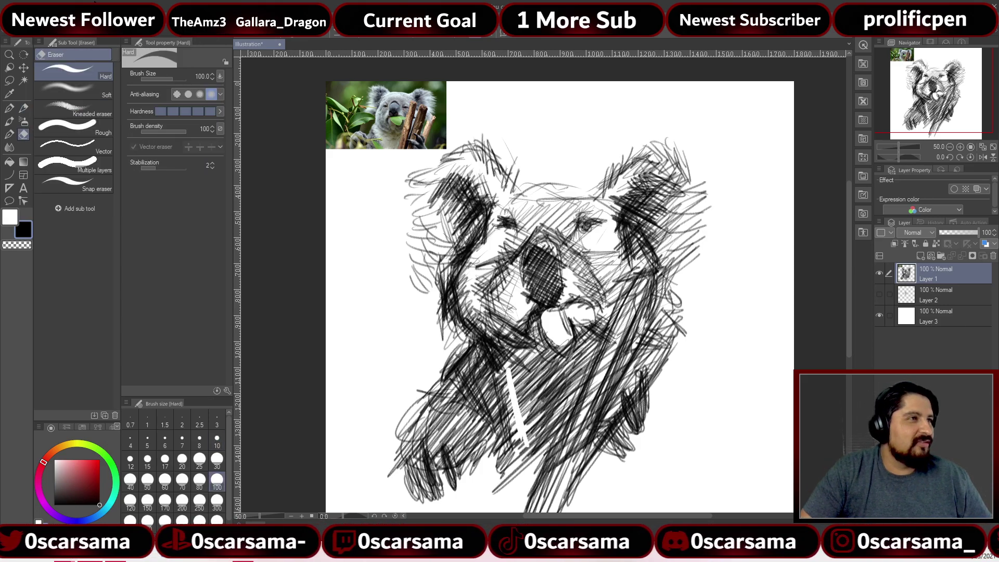
Lighten the chest around the white highlight, the left arm and the left muzzle using the Soft eraser at size 100
{"action": "left_click", "coordinate": [86, 90]}
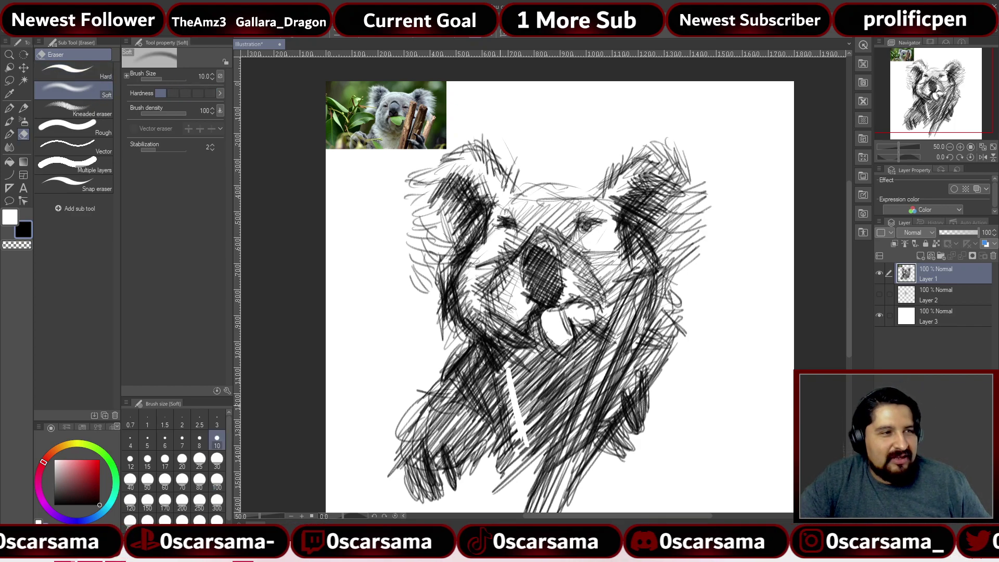
{"action": "left_click", "coordinate": [217, 460]}
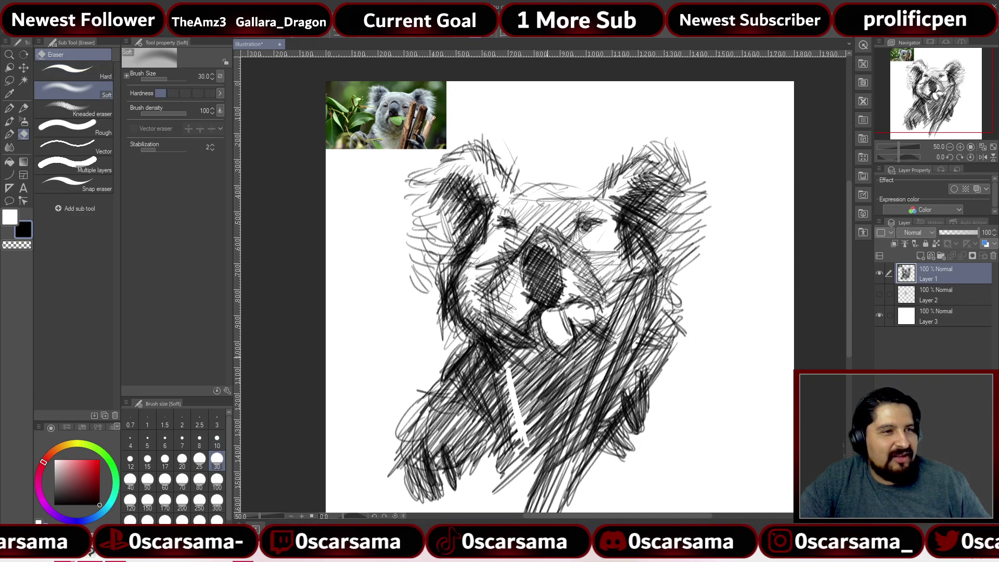
{"action": "left_click", "coordinate": [216, 480]}
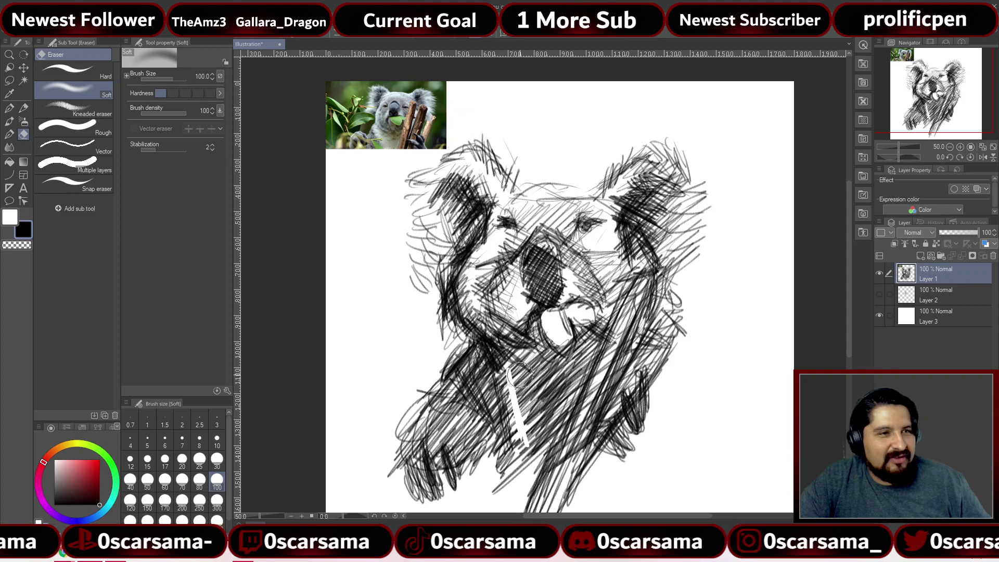
{"action": "mouse_move", "coordinate": [518, 374]}
{"action": "left_mouse_down"}
{"action": "mouse_move", "coordinate": [508, 428]}
{"action": "mouse_move", "coordinate": [529, 433]}
{"action": "mouse_move", "coordinate": [528, 460]}
{"action": "left_mouse_up"}
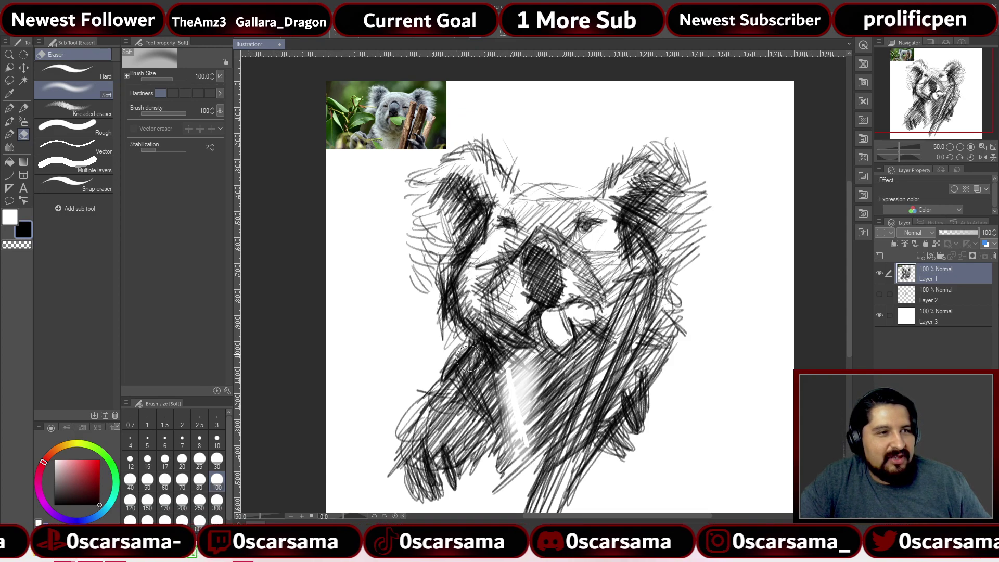
{"action": "left_click_drag", "start_coordinate": [463, 411], "coordinate": [475, 411]}
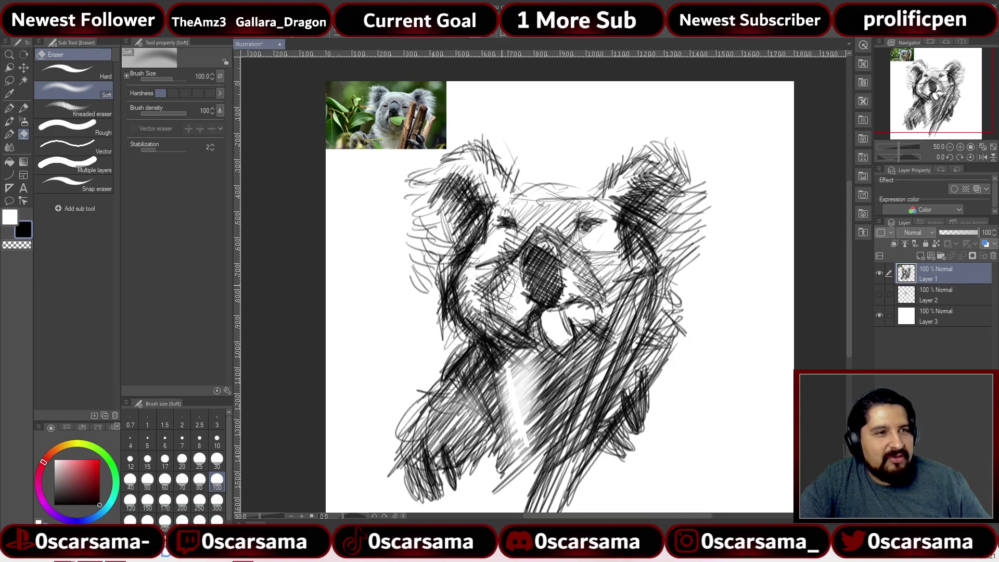
{"action": "left_click_drag", "start_coordinate": [501, 285], "coordinate": [505, 300]}
Shade the top of the head and the outer fur of both ears with black pencil hatching
{"action": "key", "text": "p"}
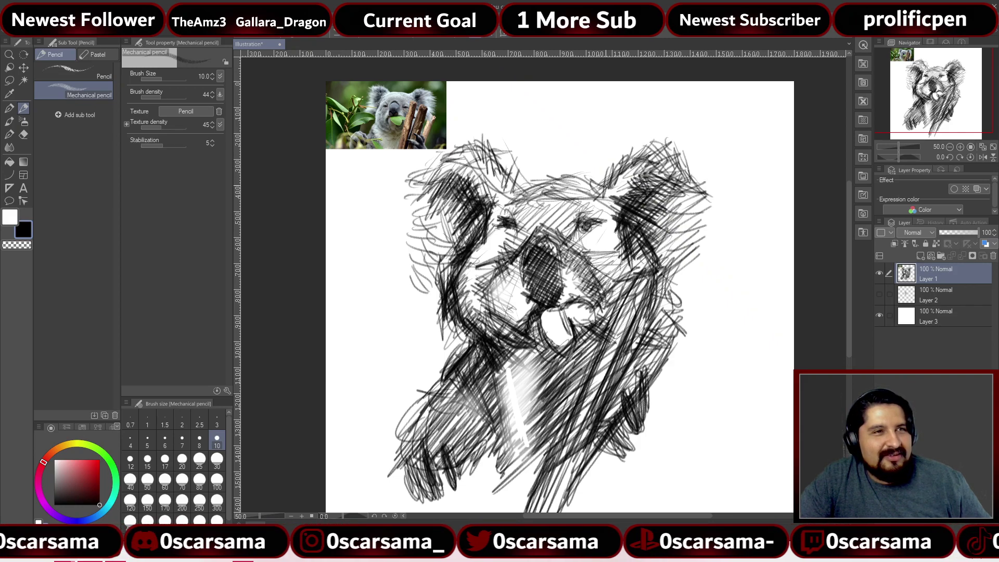
{"action": "left_click_drag", "start_coordinate": [536, 192], "coordinate": [489, 229]}
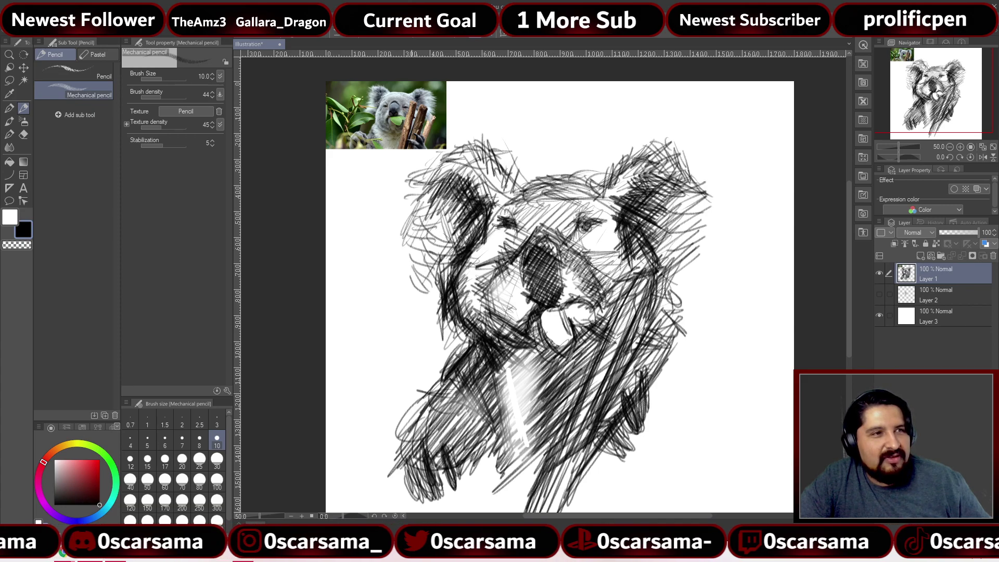
{"action": "mouse_move", "coordinate": [651, 249]}
{"action": "left_mouse_down"}
{"action": "mouse_move", "coordinate": [684, 226]}
{"action": "mouse_move", "coordinate": [675, 260]}
{"action": "mouse_move", "coordinate": [658, 255]}
{"action": "left_mouse_up"}
{"action": "left_click_drag", "start_coordinate": [700, 229], "coordinate": [654, 262]}
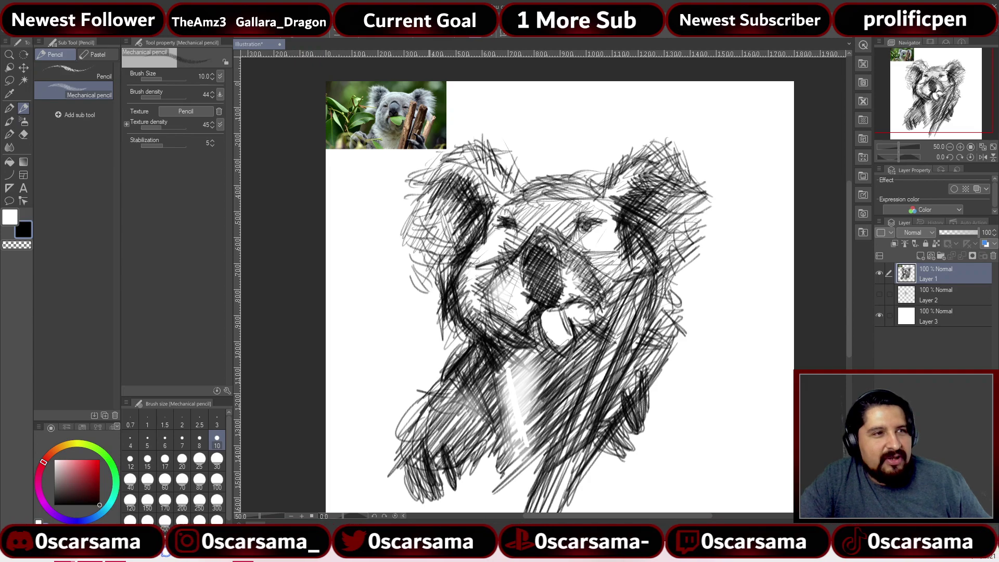
{"action": "mouse_move", "coordinate": [408, 182]}
{"action": "left_mouse_down"}
{"action": "mouse_move", "coordinate": [450, 264]}
{"action": "mouse_move", "coordinate": [447, 285]}
{"action": "mouse_move", "coordinate": [434, 215]}
{"action": "left_mouse_up"}
{"action": "left_click_drag", "start_coordinate": [686, 245], "coordinate": [676, 273]}
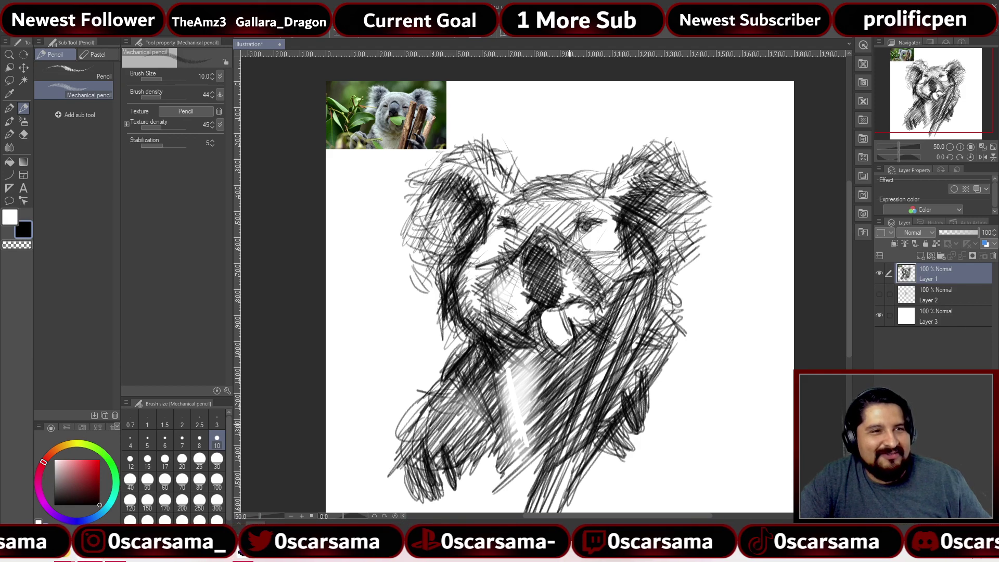
Darken the tree trunk and the arm beside it with long diagonal pencil strokes
{"action": "left_click_drag", "start_coordinate": [570, 471], "coordinate": [617, 359]}
{"action": "left_click_drag", "start_coordinate": [561, 489], "coordinate": [646, 280]}
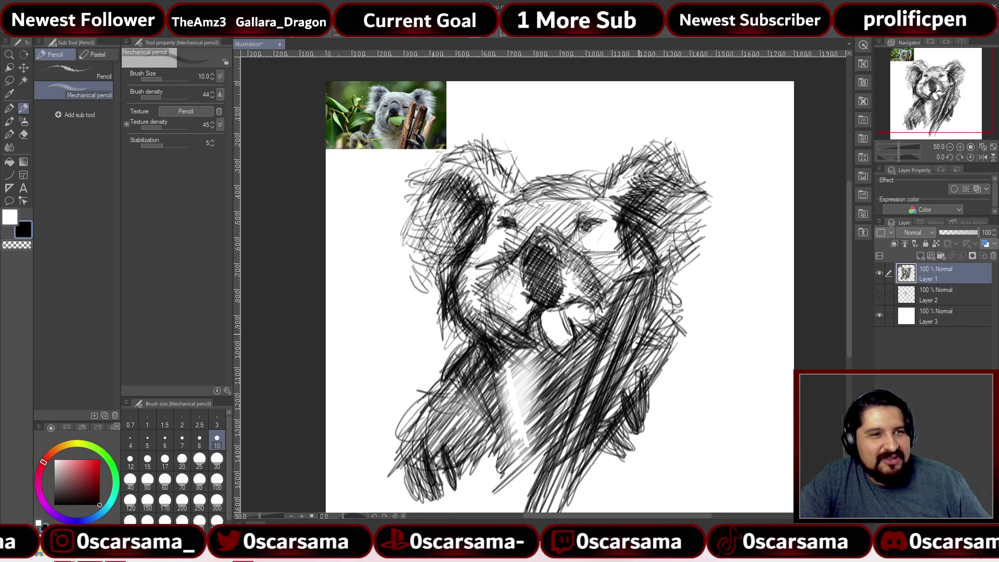
{"action": "left_click_drag", "start_coordinate": [593, 442], "coordinate": [660, 312]}
{"action": "left_click_drag", "start_coordinate": [645, 401], "coordinate": [679, 333]}
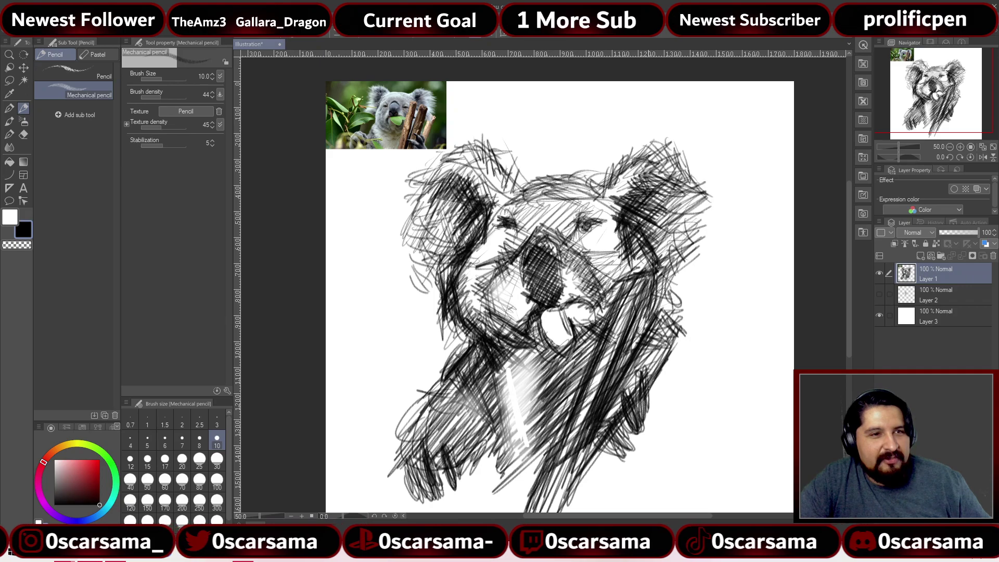
Hatch around the paw gripping the trunk and add loose diagonal strokes below it, right of the trunk
{"action": "mouse_move", "coordinate": [631, 447]}
{"action": "left_mouse_down"}
{"action": "mouse_move", "coordinate": [649, 419]}
{"action": "mouse_move", "coordinate": [623, 430]}
{"action": "mouse_move", "coordinate": [657, 406]}
{"action": "left_mouse_up"}
{"action": "left_click_drag", "start_coordinate": [587, 470], "coordinate": [636, 444]}
{"action": "left_click_drag", "start_coordinate": [658, 379], "coordinate": [668, 422]}
{"action": "left_click_drag", "start_coordinate": [632, 465], "coordinate": [671, 397]}
{"action": "left_click_drag", "start_coordinate": [600, 497], "coordinate": [666, 443]}
{"action": "left_click_drag", "start_coordinate": [612, 497], "coordinate": [680, 422]}
{"action": "left_click_drag", "start_coordinate": [604, 477], "coordinate": [661, 421]}
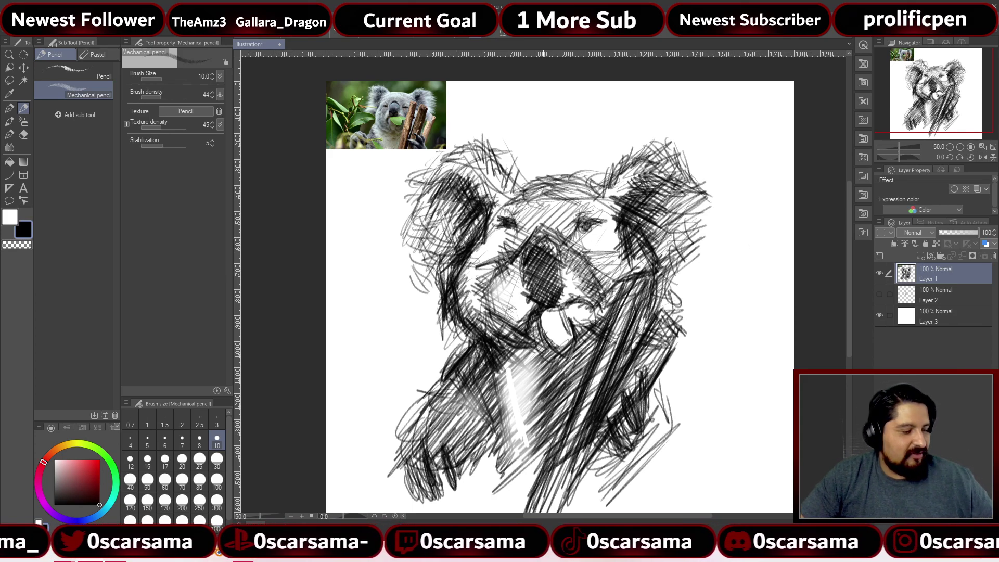
Lift out a soft highlight on the upper part of the nose with the Soft eraser
{"action": "key", "text": "e"}
{"action": "mouse_move", "coordinate": [539, 251]}
{"action": "left_mouse_down"}
{"action": "mouse_move", "coordinate": [544, 261]}
{"action": "mouse_move", "coordinate": [546, 247]}
{"action": "mouse_move", "coordinate": [537, 252]}
{"action": "left_mouse_up"}
Draw white pencil strokes over the left muzzle, the chin and the chest beside the trunk as fur highlights
{"action": "key", "text": "p"}
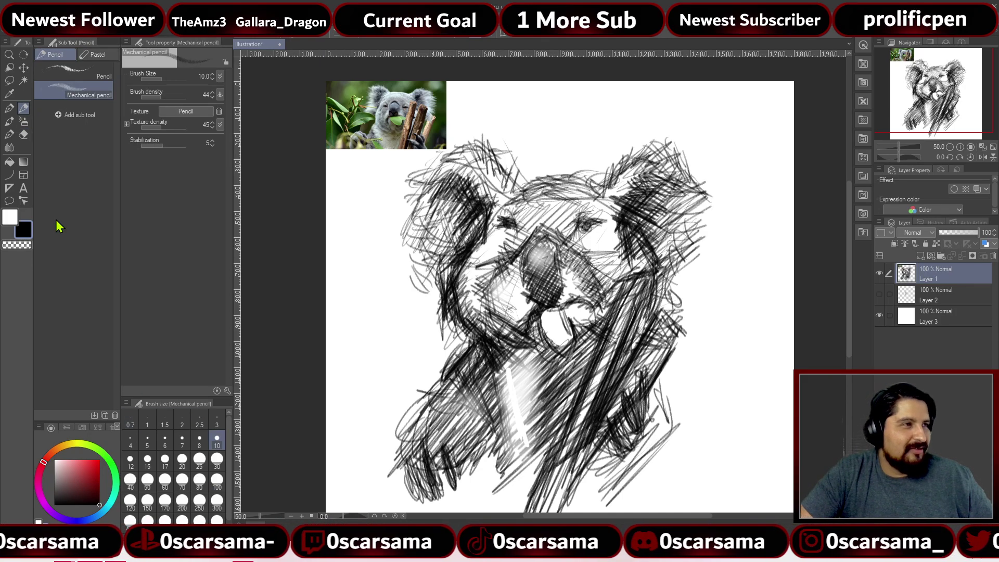
{"action": "left_click", "coordinate": [11, 217]}
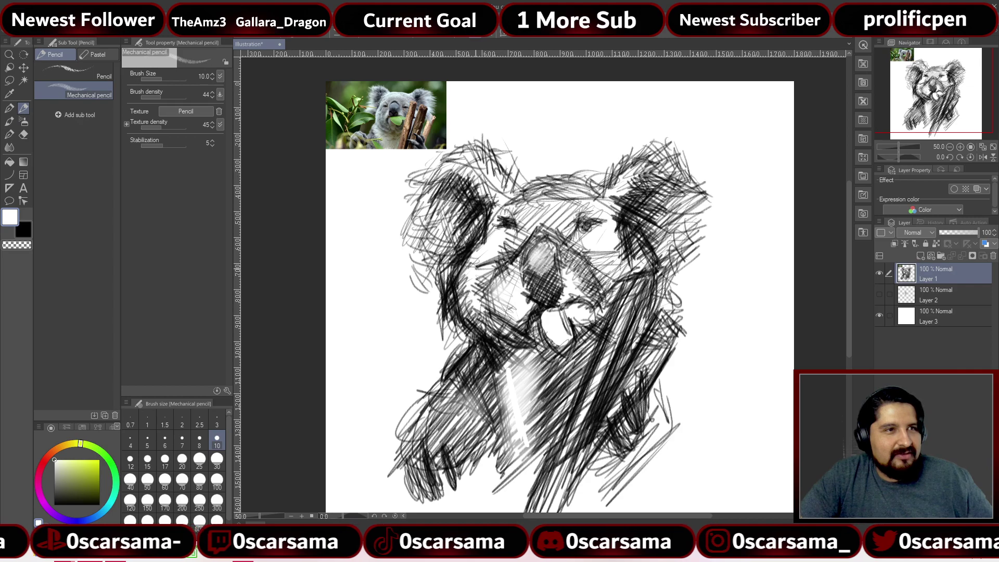
{"action": "mouse_move", "coordinate": [502, 251]}
{"action": "left_mouse_down"}
{"action": "mouse_move", "coordinate": [486, 288]}
{"action": "mouse_move", "coordinate": [507, 281]}
{"action": "left_mouse_up"}
{"action": "mouse_move", "coordinate": [503, 341]}
{"action": "left_mouse_down"}
{"action": "mouse_move", "coordinate": [483, 318]}
{"action": "mouse_move", "coordinate": [489, 302]}
{"action": "mouse_move", "coordinate": [528, 333]}
{"action": "left_mouse_up"}
{"action": "mouse_move", "coordinate": [567, 325]}
{"action": "left_mouse_down"}
{"action": "mouse_move", "coordinate": [598, 310]}
{"action": "mouse_move", "coordinate": [629, 395]}
{"action": "left_mouse_up"}
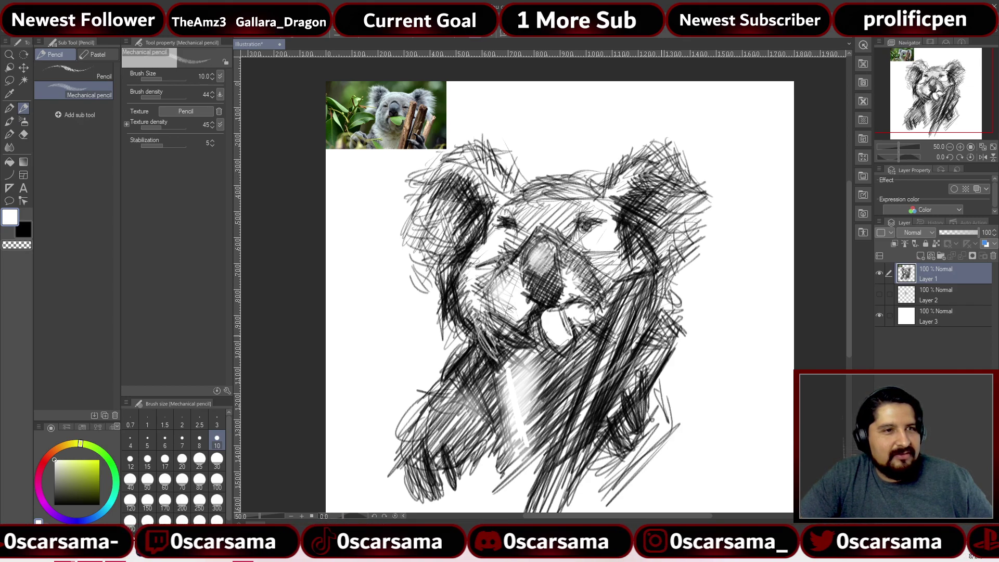
Spray soft black shading over the koala's face, chest and outer edges with the Soft airbrush at size 300
{"action": "left_click_drag", "start_coordinate": [650, 343], "coordinate": [624, 460]}
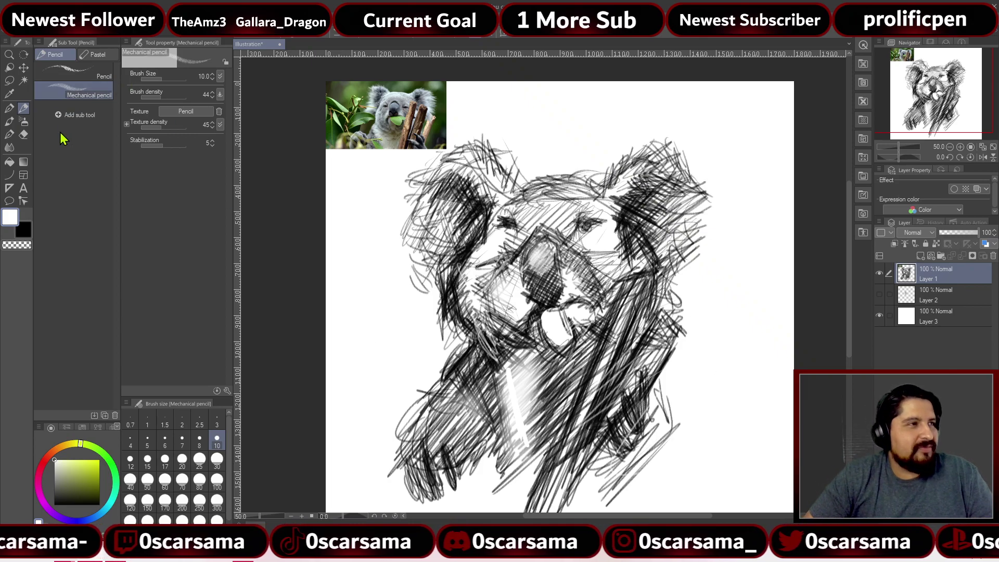
{"action": "left_click", "coordinate": [23, 123]}
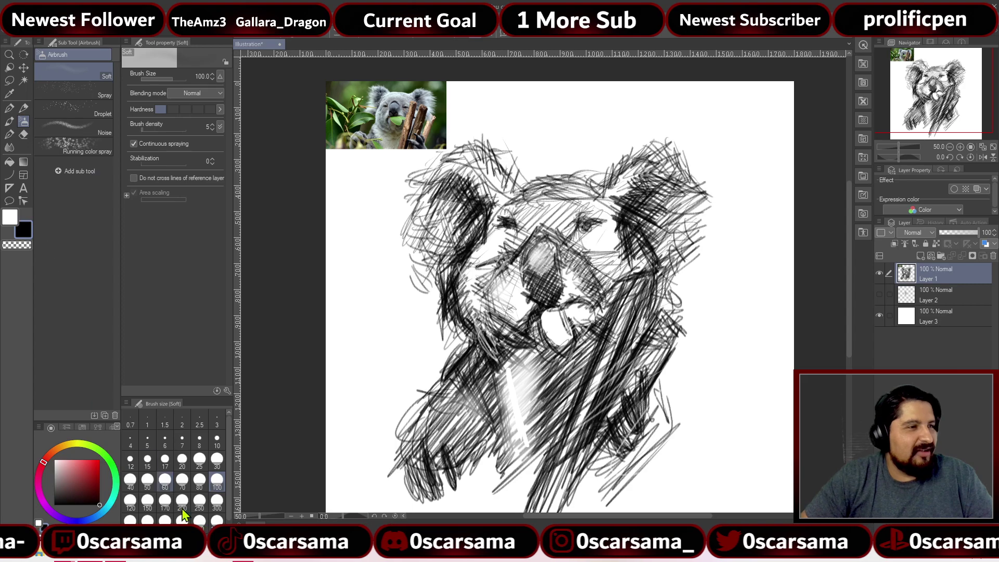
{"action": "left_click", "coordinate": [217, 500]}
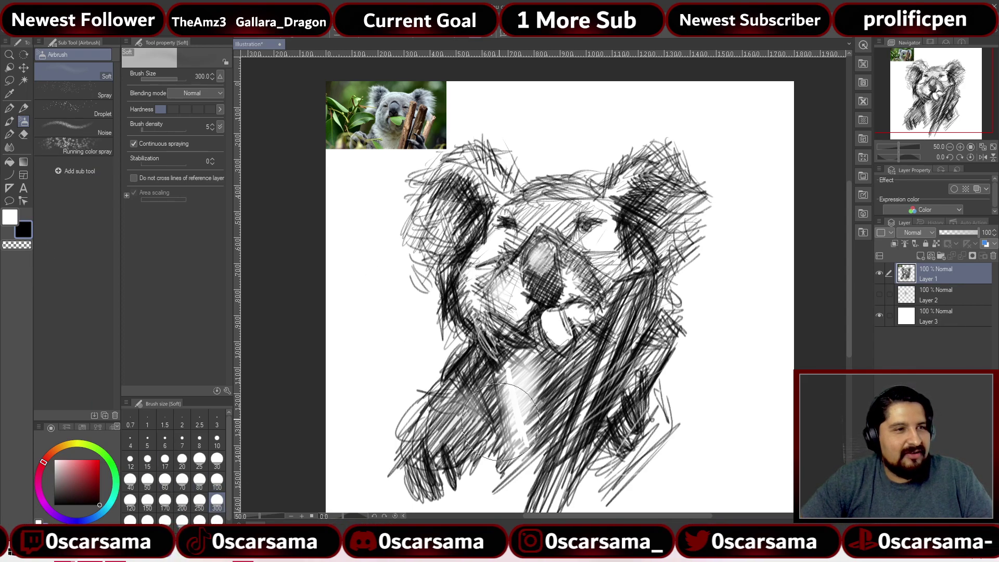
{"action": "mouse_move", "coordinate": [512, 307]}
{"action": "left_mouse_down"}
{"action": "mouse_move", "coordinate": [504, 270]}
{"action": "mouse_move", "coordinate": [619, 260]}
{"action": "mouse_move", "coordinate": [525, 219]}
{"action": "mouse_move", "coordinate": [468, 151]}
{"action": "mouse_move", "coordinate": [632, 179]}
{"action": "mouse_move", "coordinate": [499, 193]}
{"action": "mouse_move", "coordinate": [458, 229]}
{"action": "mouse_move", "coordinate": [625, 237]}
{"action": "mouse_move", "coordinate": [600, 488]}
{"action": "mouse_move", "coordinate": [578, 463]}
{"action": "mouse_move", "coordinate": [593, 453]}
{"action": "mouse_move", "coordinate": [577, 458]}
{"action": "mouse_move", "coordinate": [588, 466]}
{"action": "mouse_move", "coordinate": [590, 440]}
{"action": "mouse_move", "coordinate": [588, 481]}
{"action": "mouse_move", "coordinate": [612, 481]}
{"action": "mouse_move", "coordinate": [604, 430]}
{"action": "mouse_move", "coordinate": [645, 416]}
{"action": "mouse_move", "coordinate": [625, 432]}
{"action": "mouse_move", "coordinate": [634, 447]}
{"action": "mouse_move", "coordinate": [496, 405]}
{"action": "mouse_move", "coordinate": [492, 376]}
{"action": "mouse_move", "coordinate": [468, 356]}
{"action": "mouse_move", "coordinate": [473, 323]}
{"action": "mouse_move", "coordinate": [524, 358]}
{"action": "mouse_move", "coordinate": [634, 265]}
{"action": "mouse_move", "coordinate": [617, 280]}
{"action": "mouse_move", "coordinate": [546, 249]}
{"action": "mouse_move", "coordinate": [489, 276]}
{"action": "left_mouse_up"}
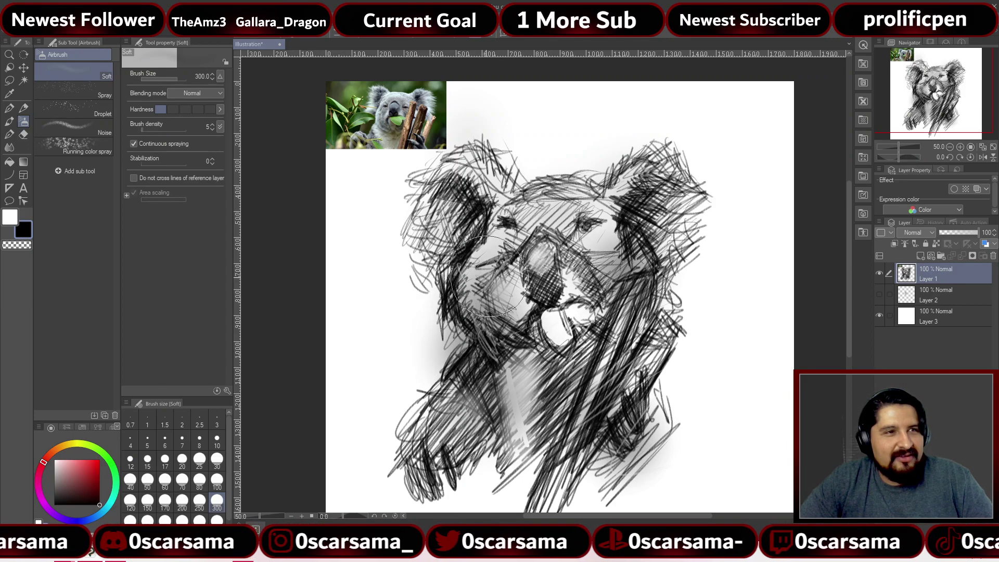
Deepen the shading on the koala's forehead, around the eyes and down the chest with the Soft airbrush at size 30
{"action": "left_click", "coordinate": [217, 457]}
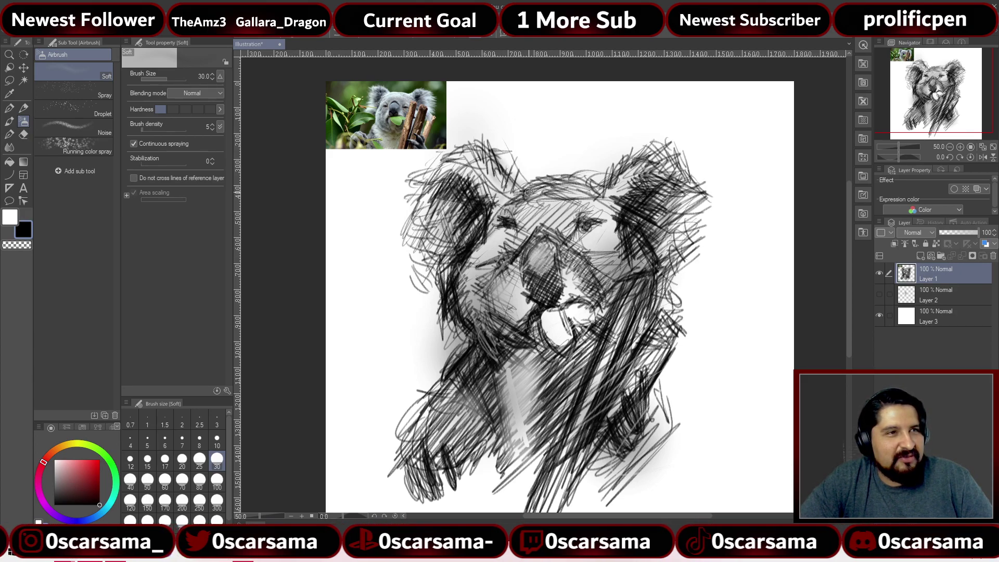
{"action": "mouse_move", "coordinate": [512, 185]}
{"action": "left_mouse_down"}
{"action": "mouse_move", "coordinate": [621, 213]}
{"action": "mouse_move", "coordinate": [567, 231]}
{"action": "mouse_move", "coordinate": [576, 210]}
{"action": "mouse_move", "coordinate": [564, 257]}
{"action": "mouse_move", "coordinate": [573, 255]}
{"action": "left_mouse_up"}
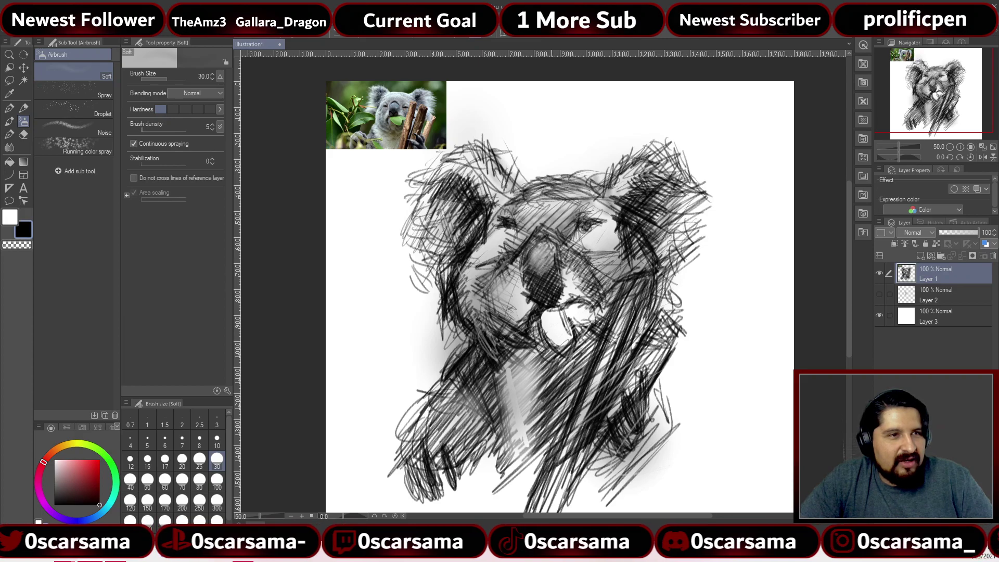
{"action": "mouse_move", "coordinate": [519, 344]}
{"action": "left_mouse_down"}
{"action": "mouse_move", "coordinate": [541, 349]}
{"action": "mouse_move", "coordinate": [535, 374]}
{"action": "mouse_move", "coordinate": [573, 364]}
{"action": "mouse_move", "coordinate": [576, 401]}
{"action": "mouse_move", "coordinate": [544, 457]}
{"action": "left_mouse_up"}
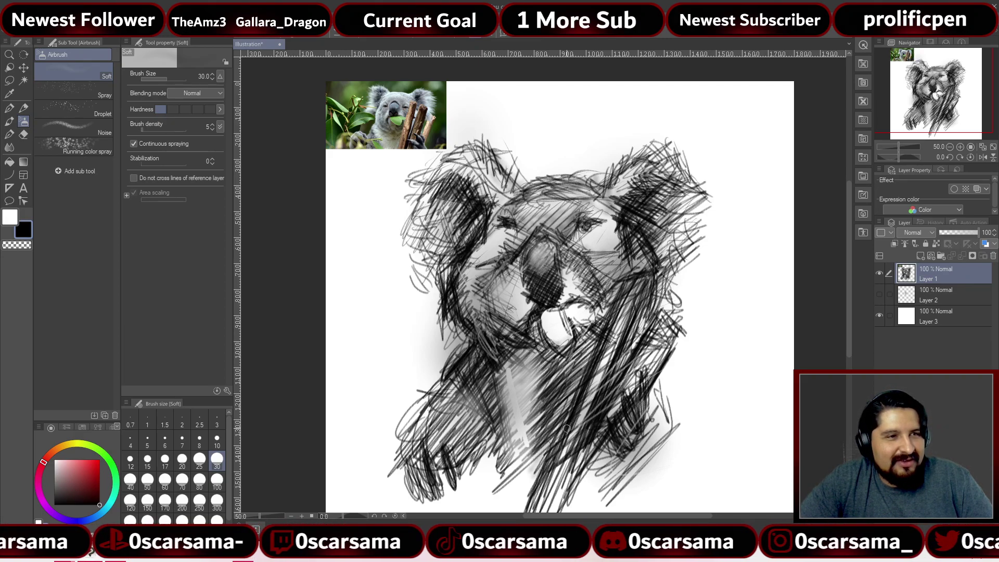
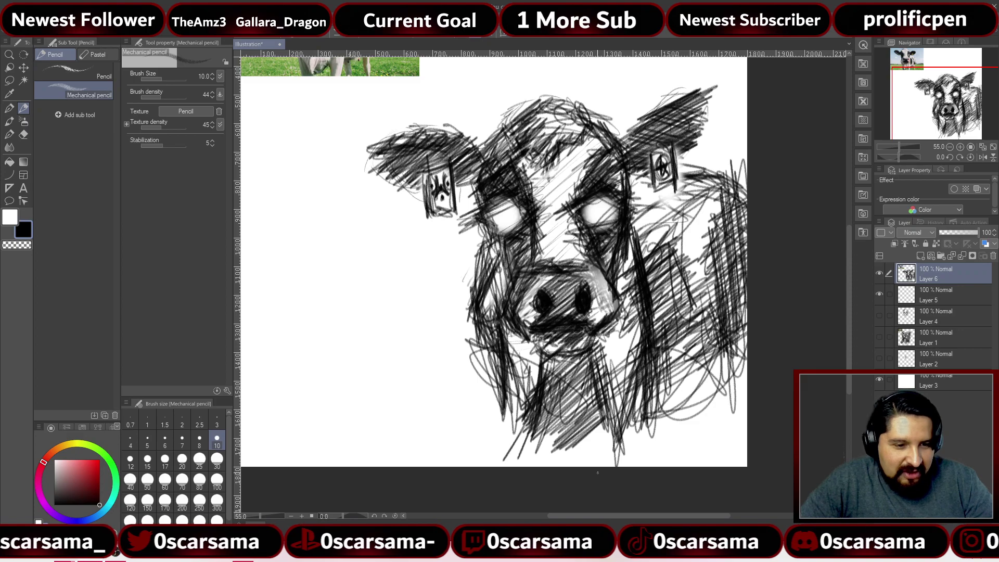
Cross-hatch the cow's neck below the chin and add long vertical pencil strokes along the lower neck and chest
{"action": "mouse_move", "coordinate": [557, 445]}
{"action": "left_mouse_down"}
{"action": "mouse_move", "coordinate": [585, 434]}
{"action": "mouse_move", "coordinate": [561, 378]}
{"action": "mouse_move", "coordinate": [577, 416]}
{"action": "mouse_move", "coordinate": [598, 411]}
{"action": "left_mouse_up"}
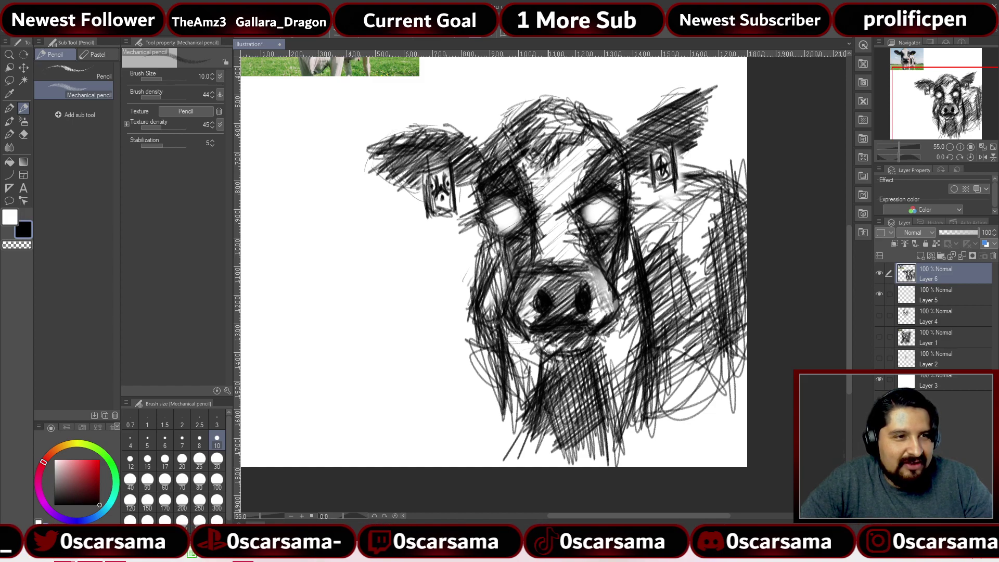
{"action": "left_click_drag", "start_coordinate": [541, 359], "coordinate": [554, 463]}
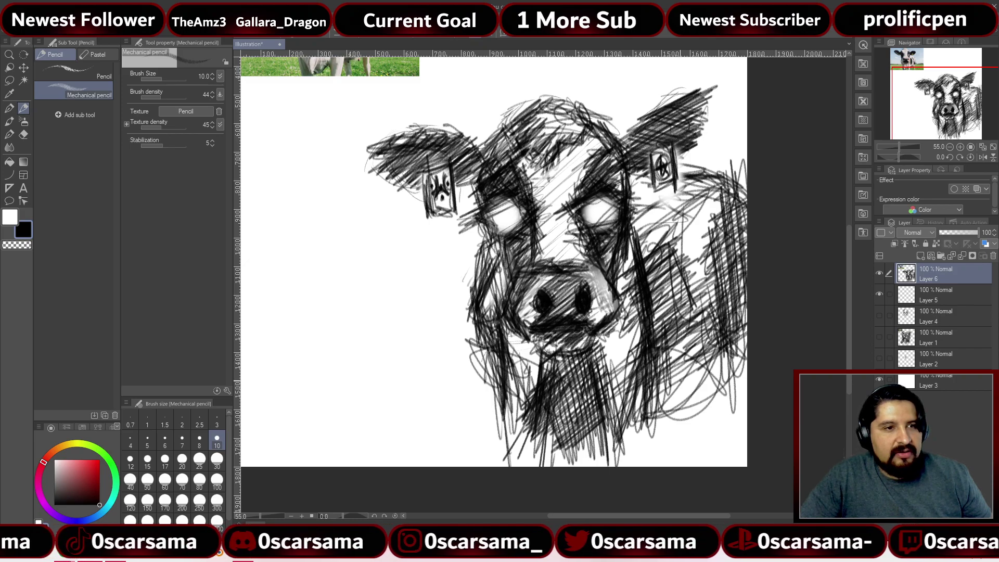
{"action": "left_click_drag", "start_coordinate": [678, 347], "coordinate": [688, 441]}
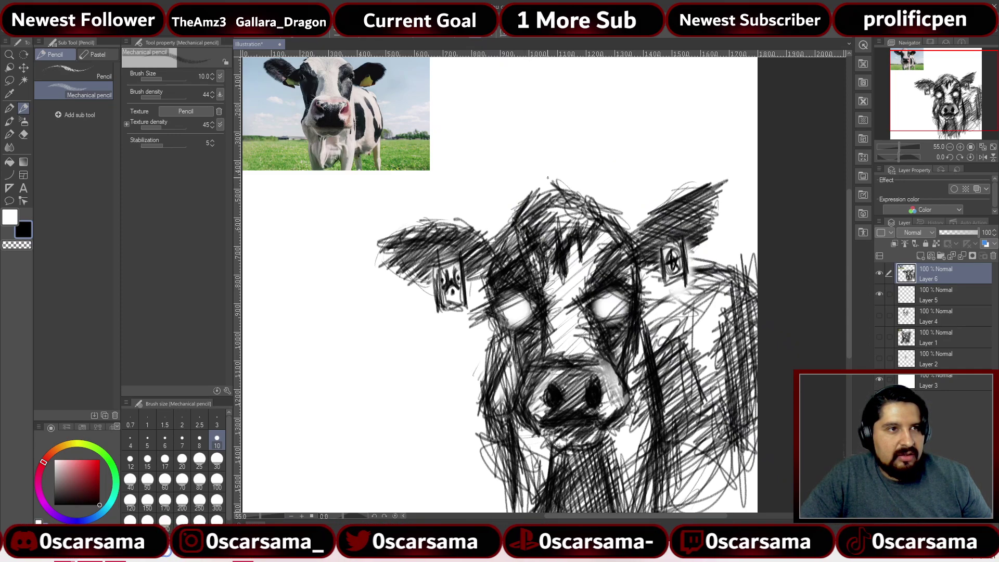
Draw two short horns between the cow's ears and hatch them lightly with the Mechanical pencil
{"action": "left_click_drag", "start_coordinate": [499, 281], "coordinate": [506, 315]}
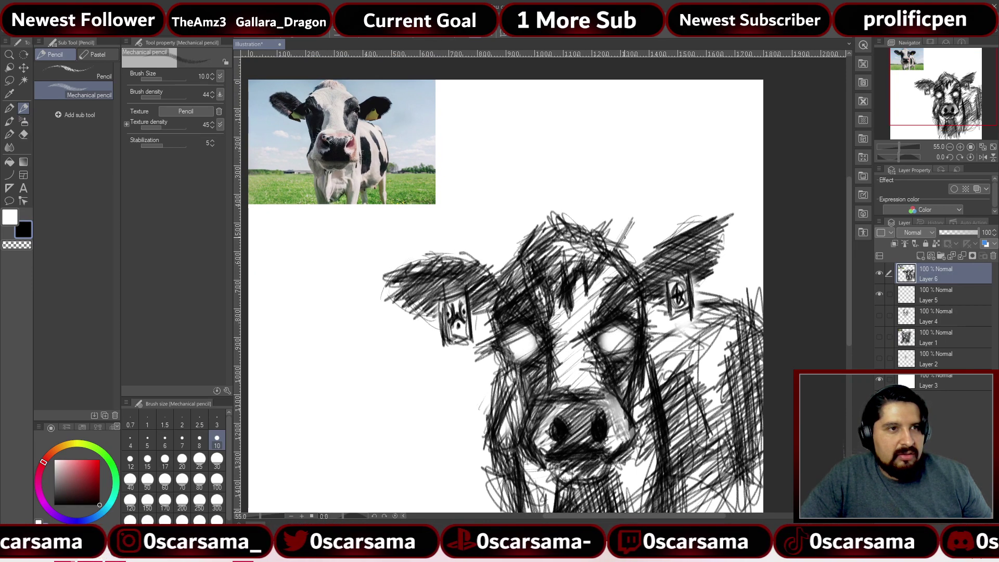
{"action": "left_click_drag", "start_coordinate": [646, 244], "coordinate": [642, 230]}
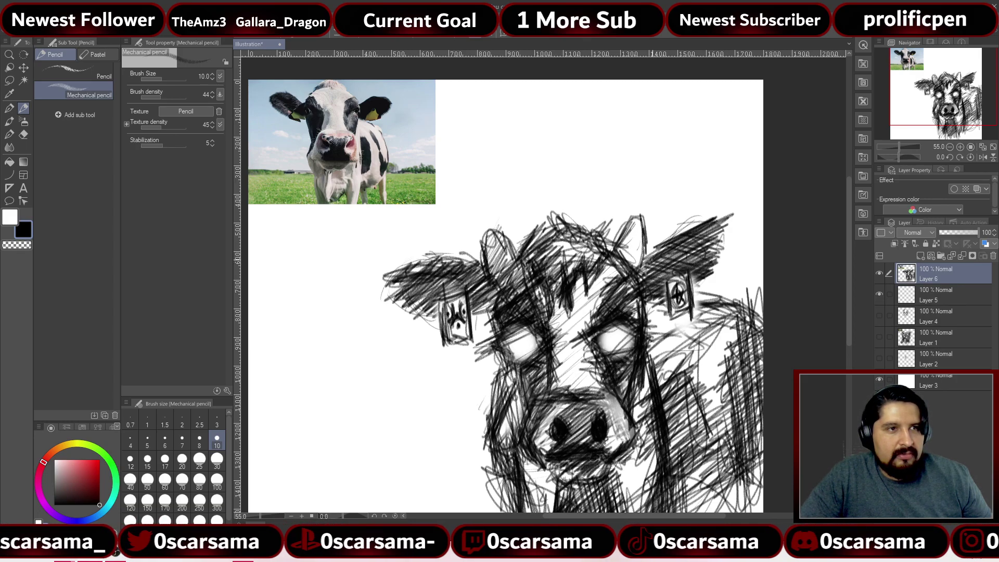
{"action": "left_click_drag", "start_coordinate": [632, 262], "coordinate": [622, 233]}
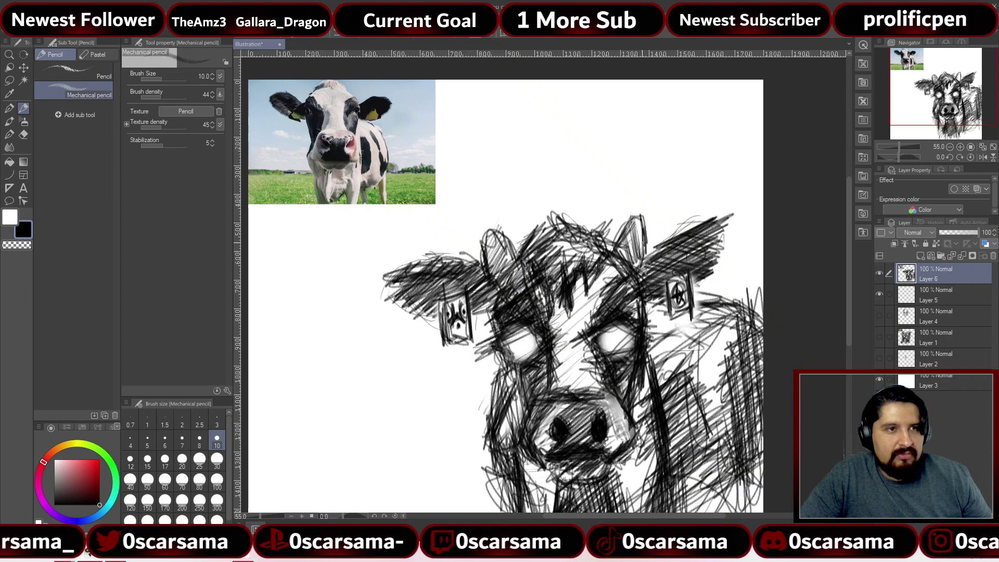
Add loose looping strokes under the cow's body and darken its black hide patches with dense pencil hatching
{"action": "scroll", "coordinate": [647, 329], "scroll_direction": "down", "scroll_amount": 3}
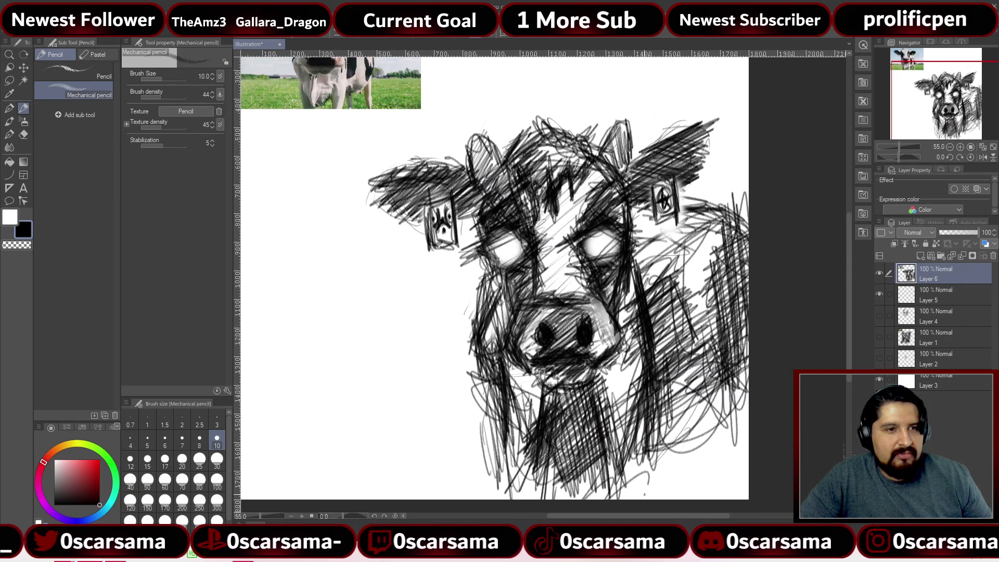
{"action": "mouse_move", "coordinate": [644, 494]}
{"action": "left_mouse_down"}
{"action": "mouse_move", "coordinate": [695, 447]}
{"action": "mouse_move", "coordinate": [726, 495]}
{"action": "mouse_move", "coordinate": [691, 415]}
{"action": "mouse_move", "coordinate": [724, 448]}
{"action": "left_mouse_up"}
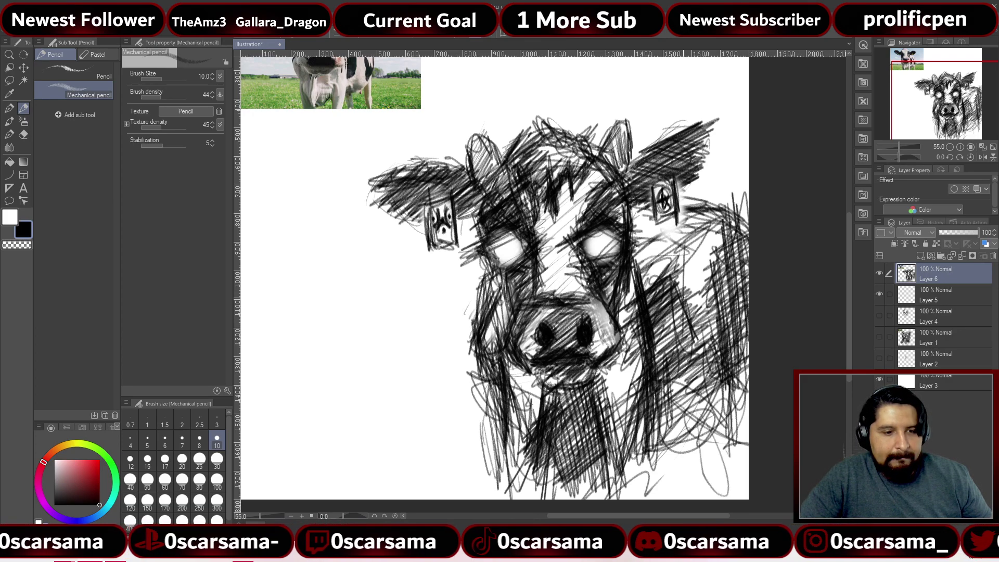
{"action": "left_click_drag", "start_coordinate": [671, 299], "coordinate": [658, 361]}
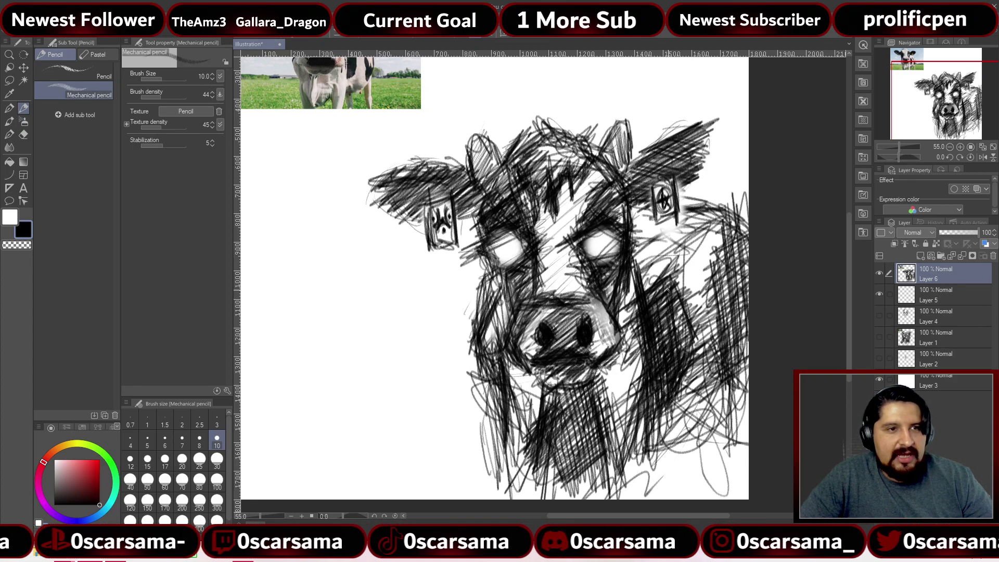
{"action": "left_click_drag", "start_coordinate": [668, 290], "coordinate": [679, 280]}
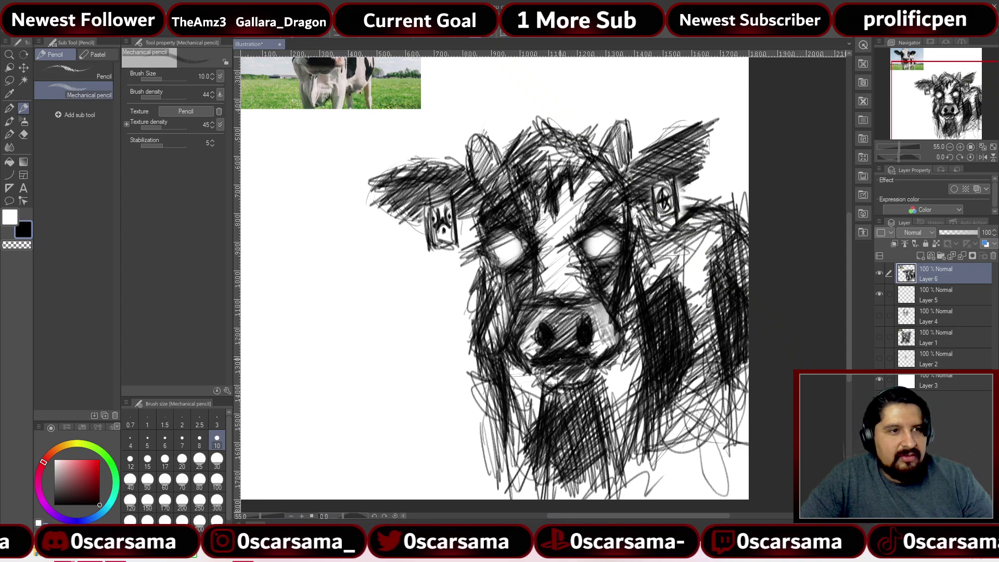
Lift out a hanging tongue below the cow's mouth with the Soft eraser, and outline and shade it with the Mechanical pencil
{"action": "key", "text": "e"}
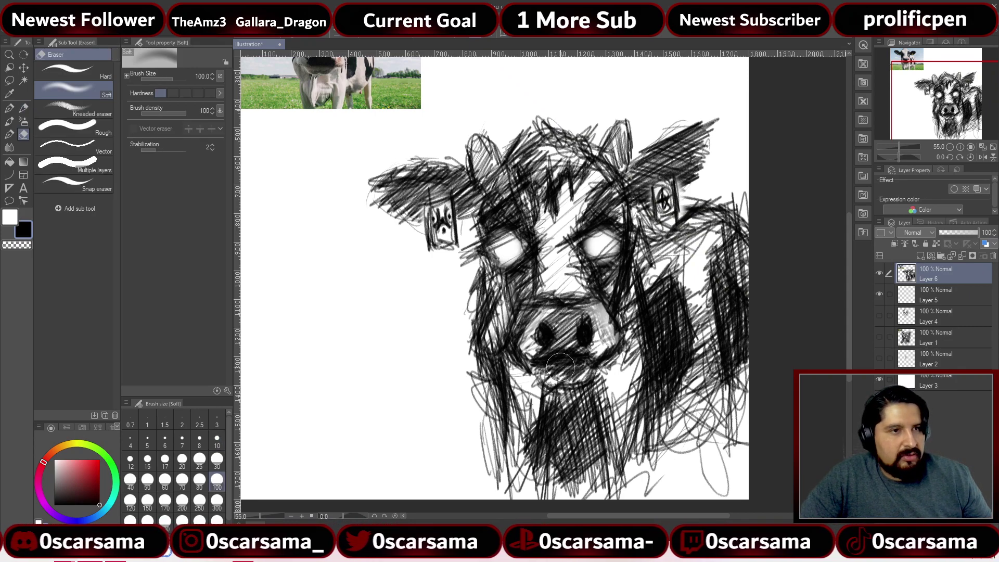
{"action": "mouse_move", "coordinate": [560, 368]}
{"action": "left_mouse_down"}
{"action": "mouse_move", "coordinate": [567, 429]}
{"action": "mouse_move", "coordinate": [561, 382]}
{"action": "mouse_move", "coordinate": [559, 416]}
{"action": "mouse_move", "coordinate": [562, 395]}
{"action": "mouse_move", "coordinate": [572, 427]}
{"action": "mouse_move", "coordinate": [577, 370]}
{"action": "mouse_move", "coordinate": [556, 396]}
{"action": "mouse_move", "coordinate": [567, 427]}
{"action": "mouse_move", "coordinate": [559, 406]}
{"action": "mouse_move", "coordinate": [552, 411]}
{"action": "left_mouse_up"}
{"action": "key", "text": "p"}
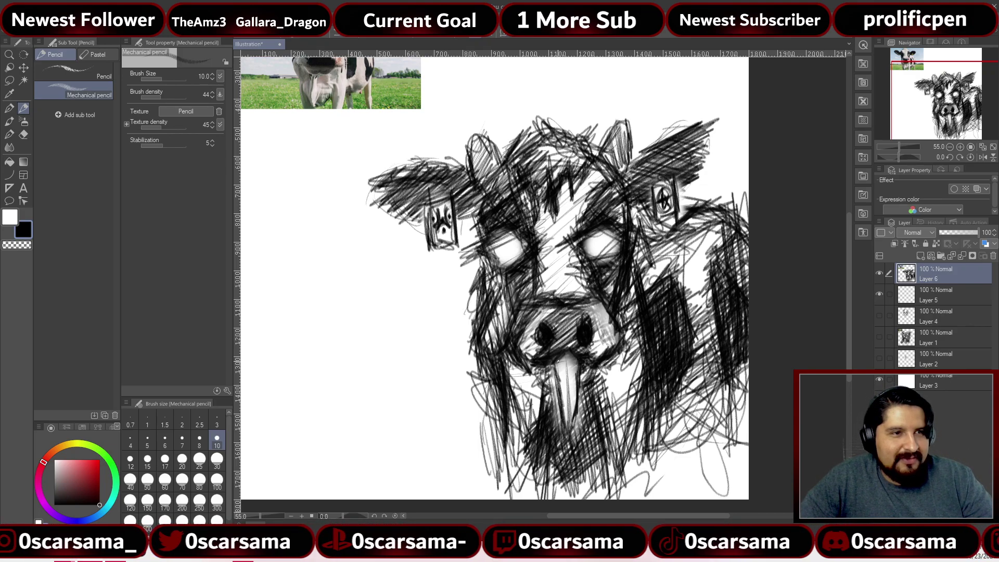
{"action": "mouse_move", "coordinate": [552, 376]}
{"action": "left_mouse_down"}
{"action": "mouse_move", "coordinate": [578, 363]}
{"action": "mouse_move", "coordinate": [572, 405]}
{"action": "left_mouse_up"}
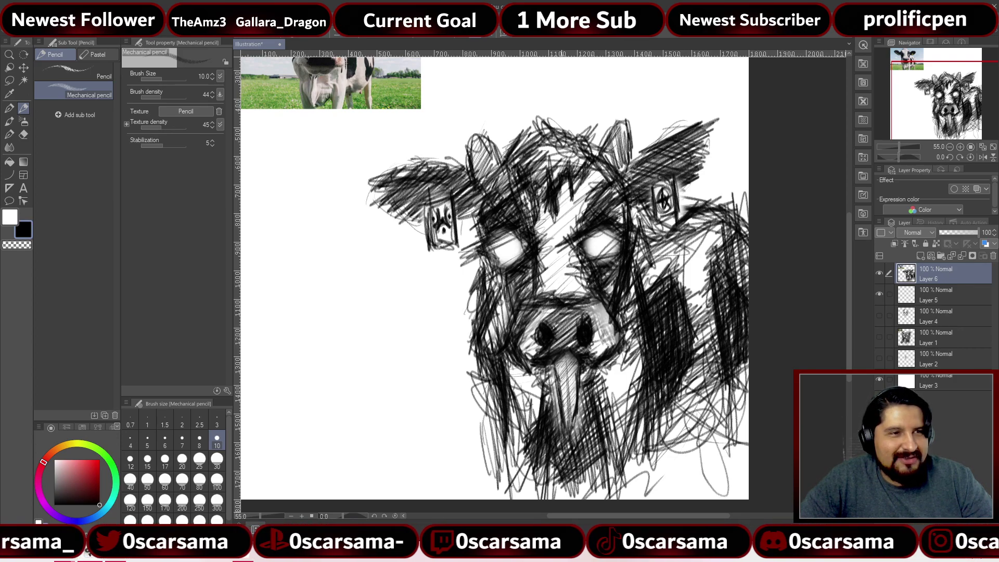
{"action": "left_click_drag", "start_coordinate": [559, 366], "coordinate": [562, 383]}
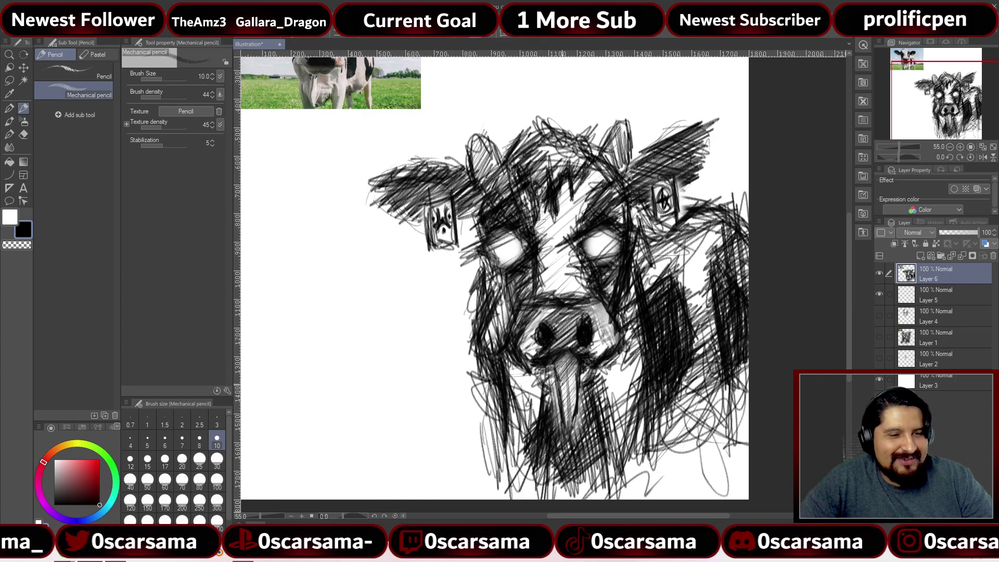
{"action": "left_click_drag", "start_coordinate": [577, 333], "coordinate": [586, 343]}
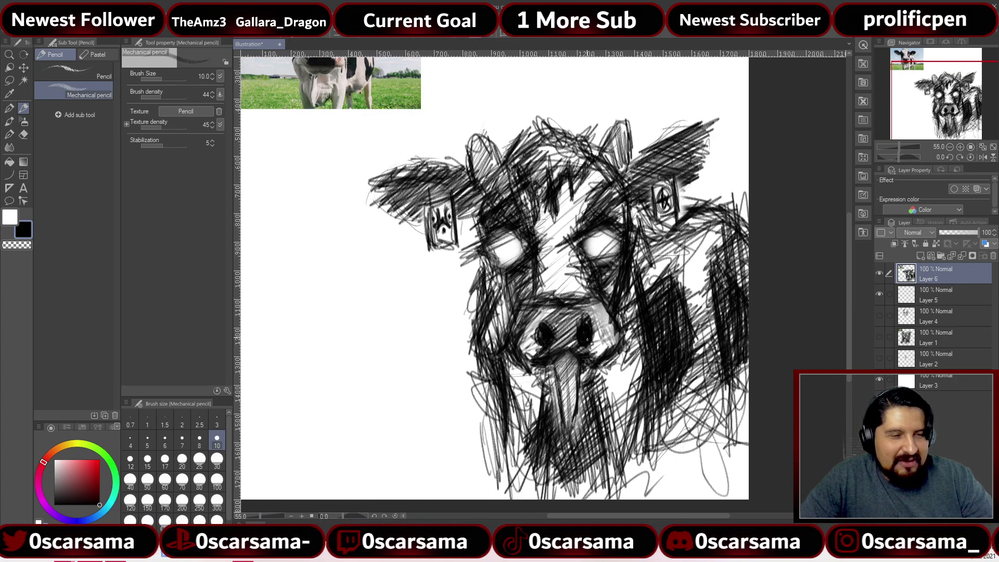
{"action": "mouse_move", "coordinate": [555, 392]}
{"action": "left_mouse_down"}
{"action": "mouse_move", "coordinate": [569, 367]}
{"action": "mouse_move", "coordinate": [598, 354]}
{"action": "mouse_move", "coordinate": [572, 370]}
{"action": "mouse_move", "coordinate": [551, 360]}
{"action": "mouse_move", "coordinate": [563, 357]}
{"action": "left_mouse_up"}
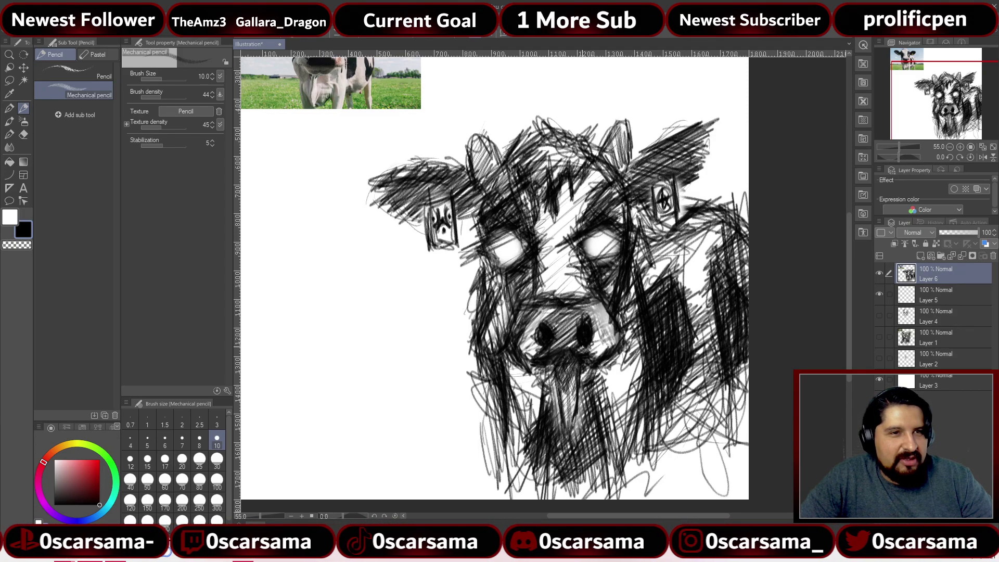
Compare the cow sketch on Layer 6 with the koala sketch on Layer 1 by toggling their visibility
{"action": "scroll", "coordinate": [639, 163], "scroll_direction": "down", "scroll_amount": 2}
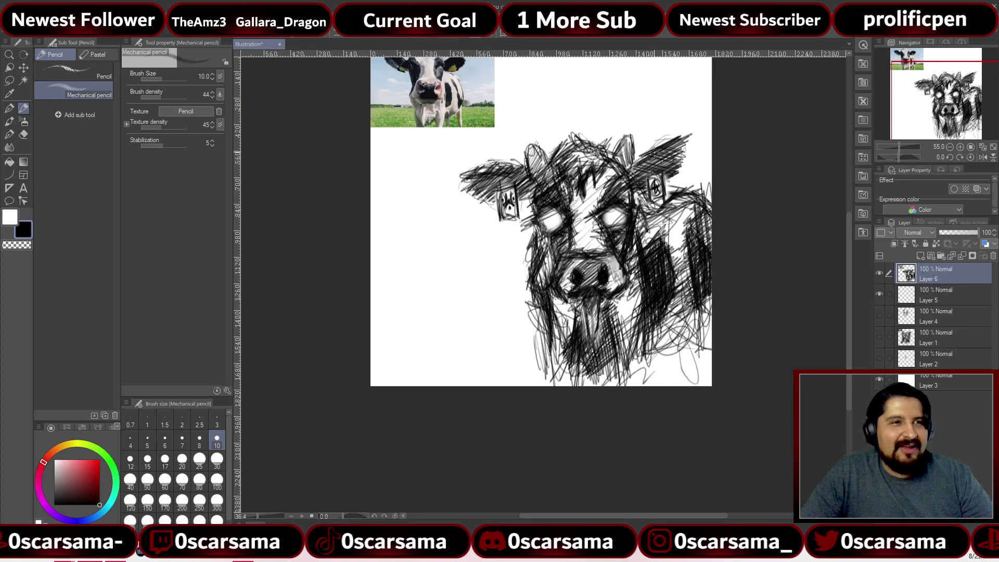
{"action": "scroll", "coordinate": [654, 150], "scroll_direction": "down", "scroll_amount": 1}
{"action": "scroll", "coordinate": [653, 150], "scroll_direction": "up", "scroll_amount": 1}
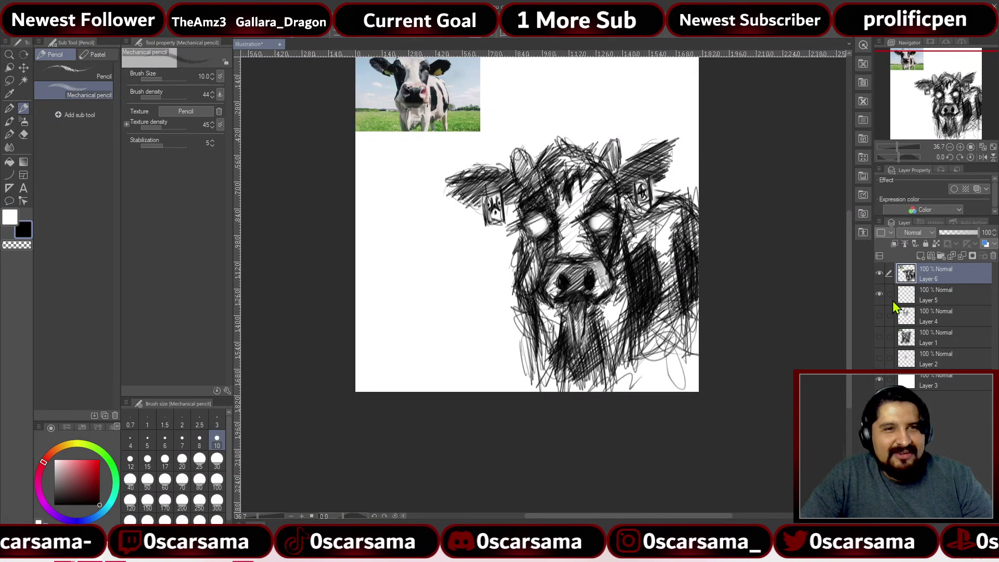
{"action": "left_click", "coordinate": [879, 273]}
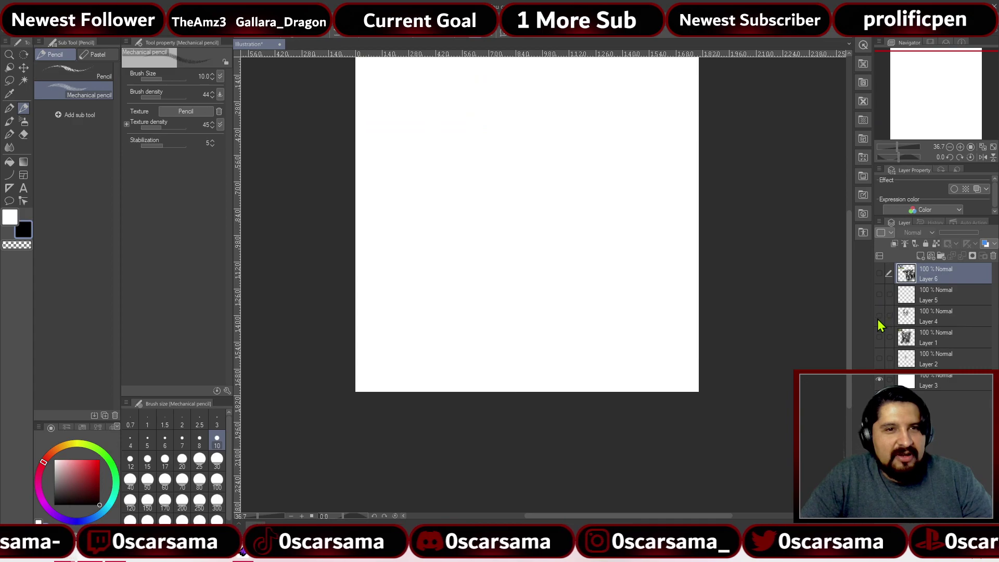
{"action": "left_click", "coordinate": [879, 316]}
{"action": "left_click", "coordinate": [879, 315]}
{"action": "left_click", "coordinate": [879, 337]}
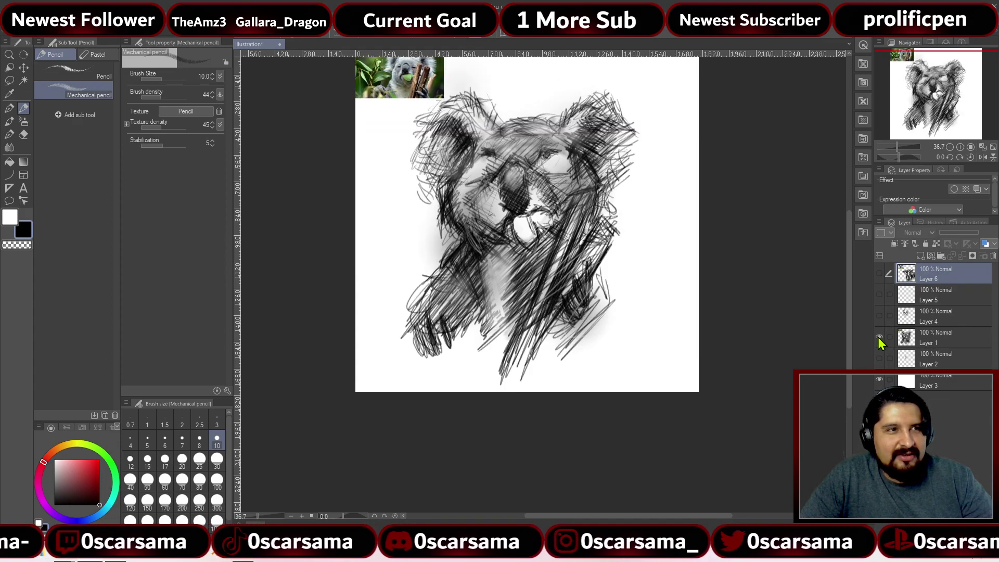
{"action": "left_click_drag", "start_coordinate": [570, 210], "coordinate": [593, 250]}
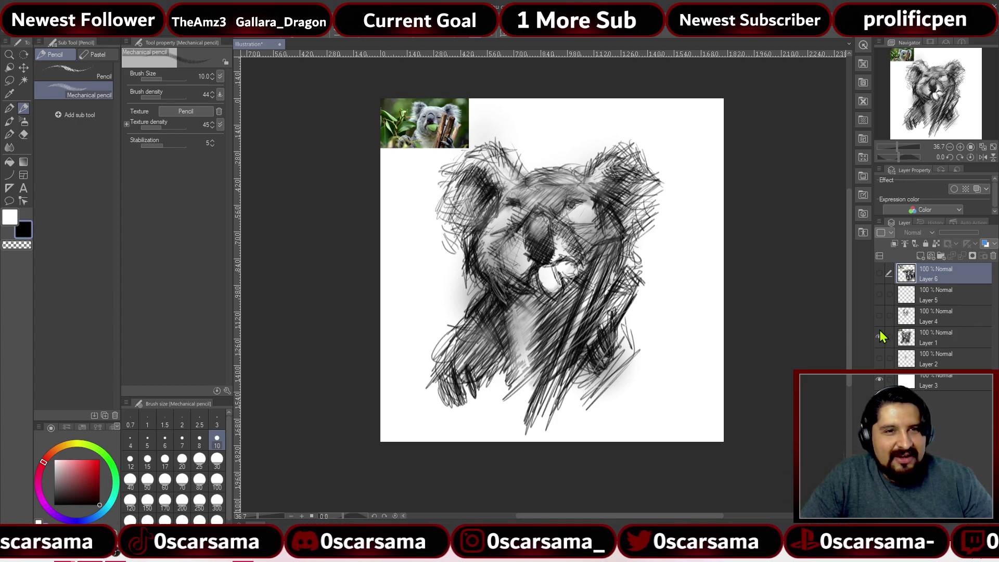
{"action": "left_click", "coordinate": [879, 337]}
{"action": "left_click", "coordinate": [879, 273]}
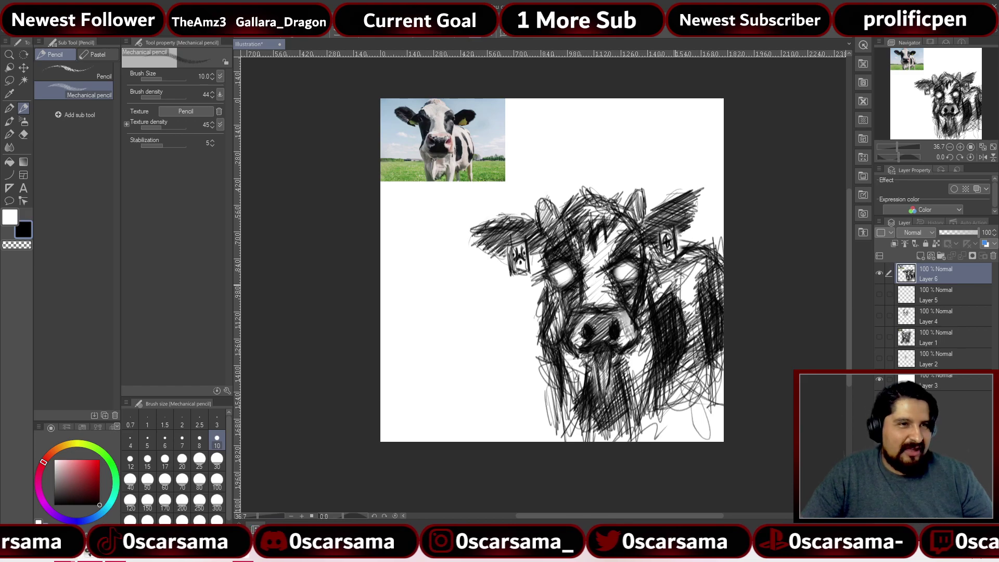
Draw white pencil highlights along the cow's tongue
{"action": "scroll", "coordinate": [650, 312], "scroll_direction": "up", "scroll_amount": 4}
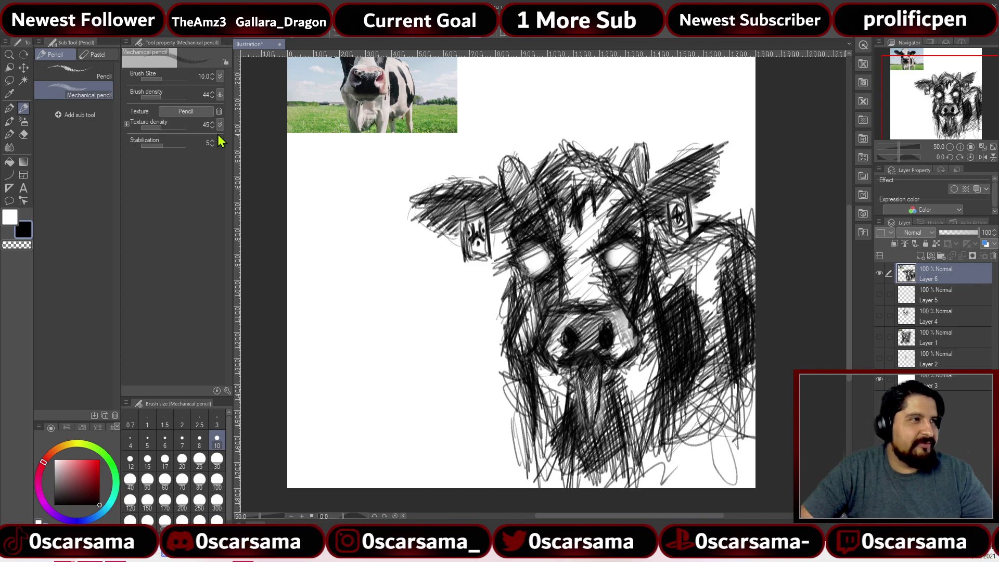
{"action": "left_click", "coordinate": [9, 217]}
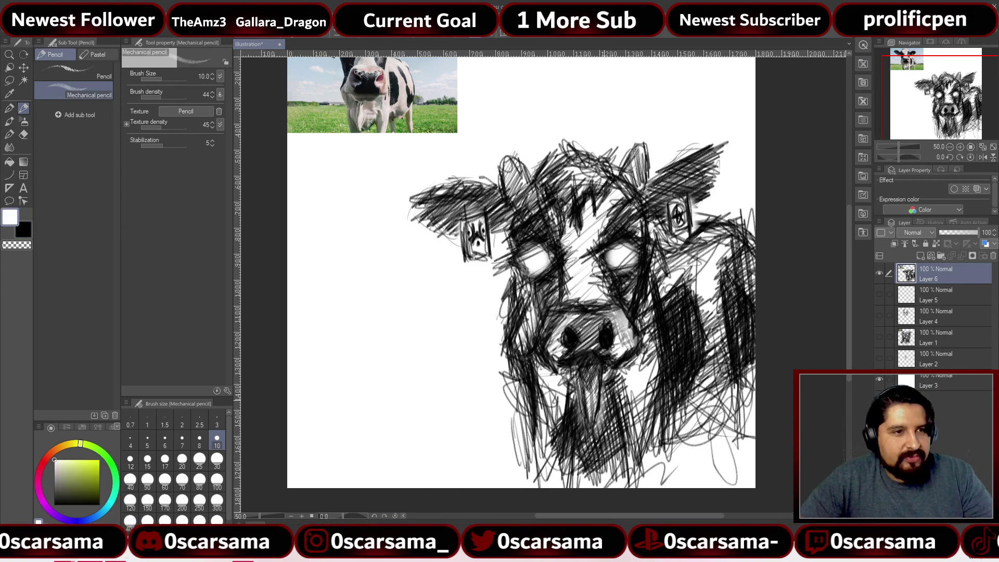
{"action": "left_click_drag", "start_coordinate": [580, 388], "coordinate": [587, 370]}
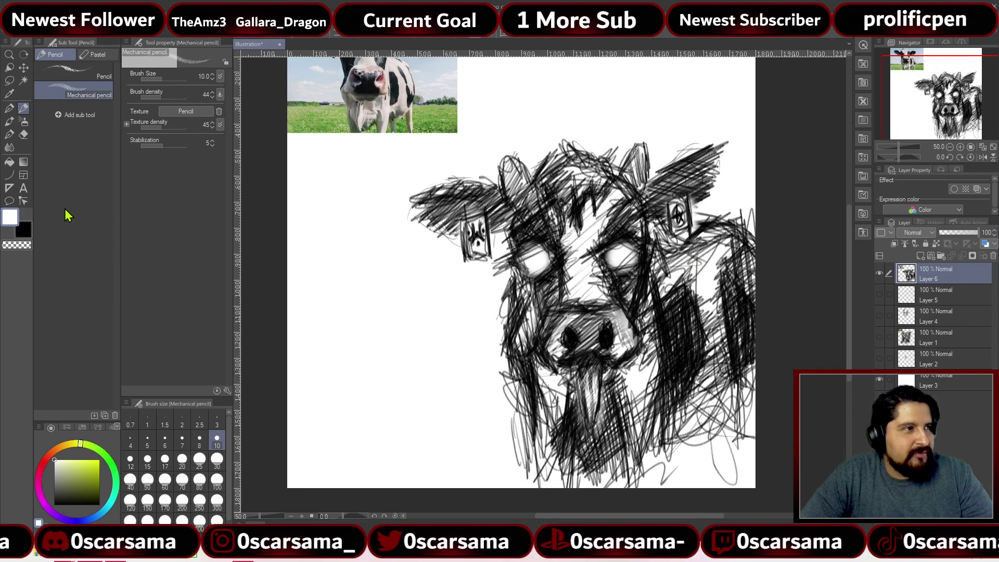
Darken the inner eye areas and the muzzle's upper edge with black pencil, and add strokes on the forehead and nose bridge
{"action": "left_click", "coordinate": [23, 229]}
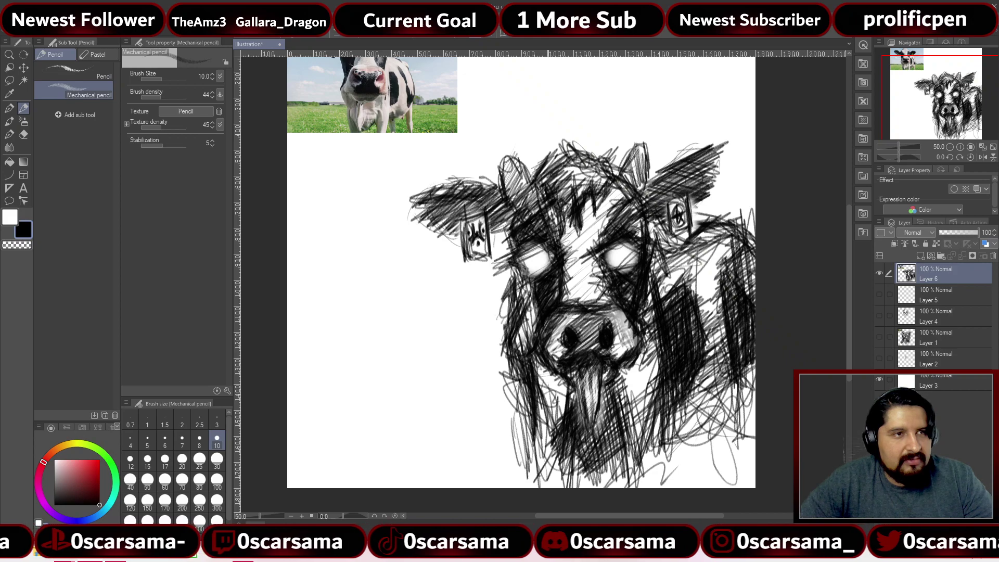
{"action": "mouse_move", "coordinate": [598, 203]}
{"action": "left_mouse_down"}
{"action": "mouse_move", "coordinate": [572, 250]}
{"action": "mouse_move", "coordinate": [582, 296]}
{"action": "mouse_move", "coordinate": [598, 302]}
{"action": "left_mouse_up"}
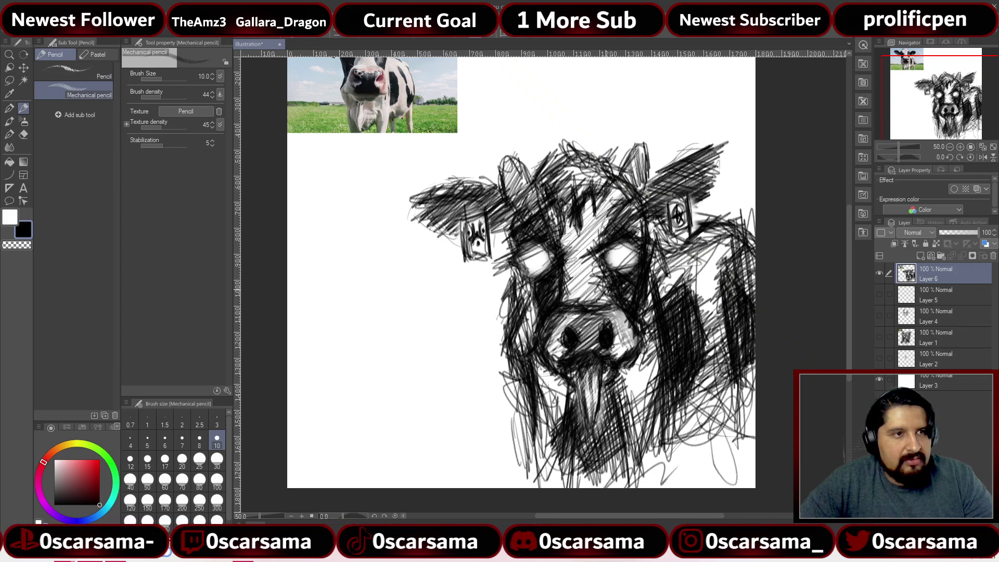
Add white pencil highlights across the cow's forehead, nose bridge and around its eyes
{"action": "left_click", "coordinate": [9, 219]}
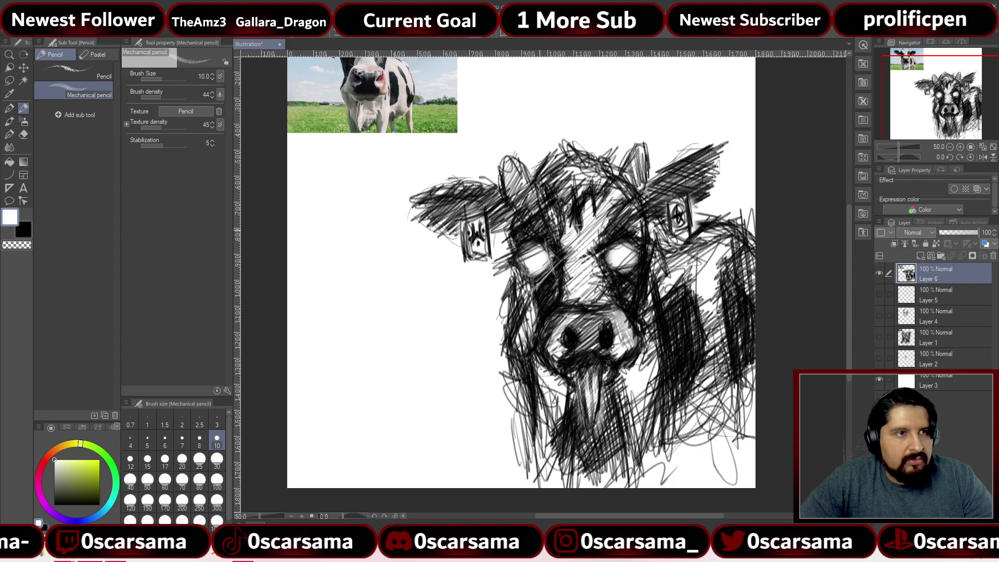
{"action": "left_click_drag", "start_coordinate": [626, 224], "coordinate": [602, 251]}
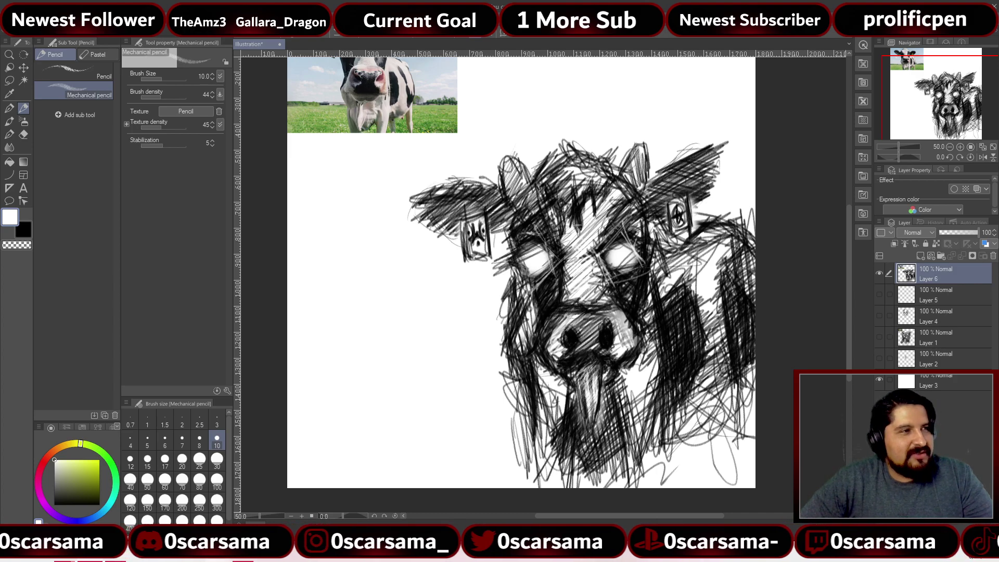
Darken both of the cow's ears and both horns with black pencil shading
{"action": "left_click", "coordinate": [25, 225]}
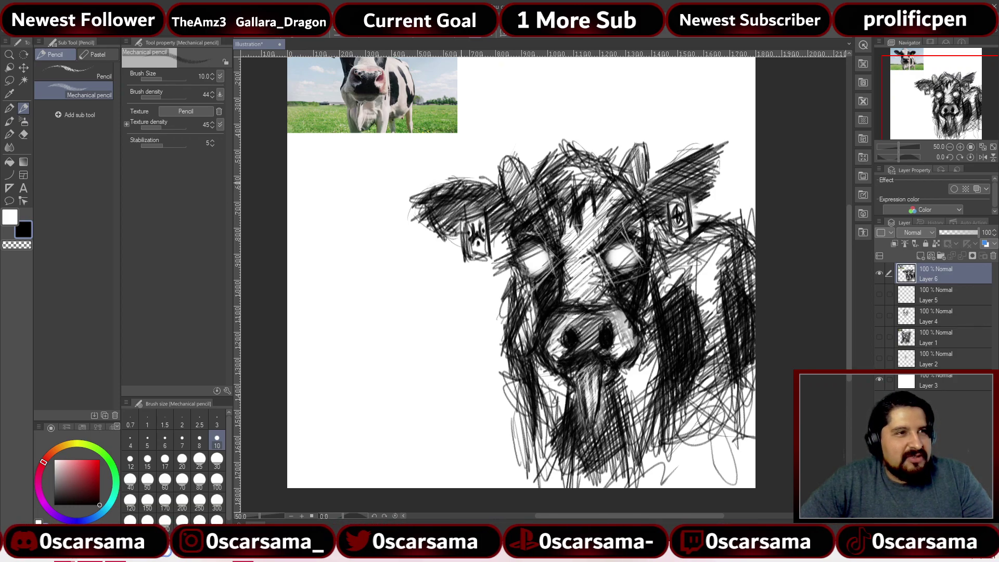
{"action": "left_click_drag", "start_coordinate": [468, 187], "coordinate": [448, 228]}
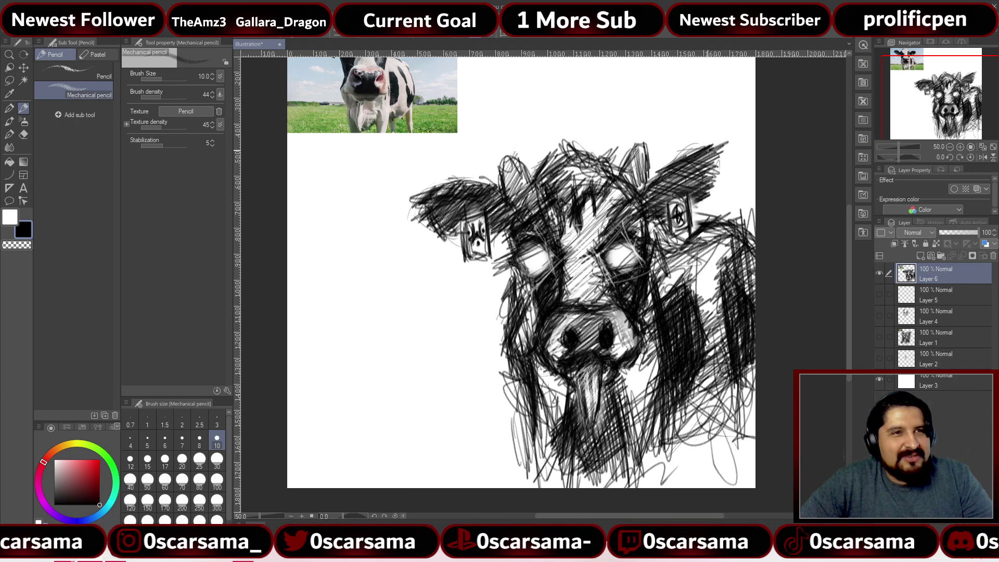
{"action": "left_click_drag", "start_coordinate": [710, 185], "coordinate": [695, 209]}
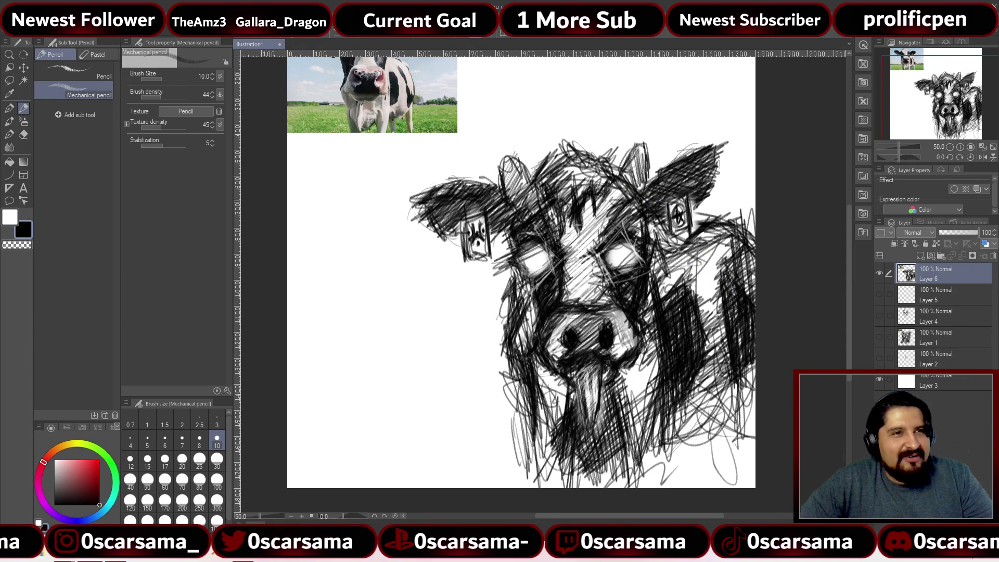
{"action": "left_click_drag", "start_coordinate": [697, 164], "coordinate": [652, 195]}
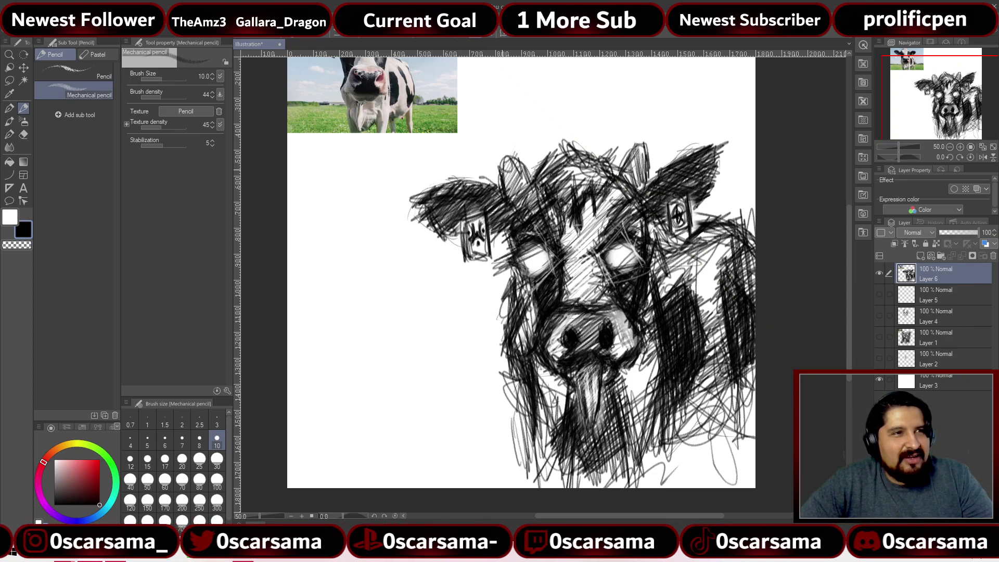
{"action": "mouse_move", "coordinate": [510, 159]}
{"action": "left_mouse_down"}
{"action": "mouse_move", "coordinate": [499, 174]}
{"action": "mouse_move", "coordinate": [523, 179]}
{"action": "mouse_move", "coordinate": [496, 175]}
{"action": "mouse_move", "coordinate": [511, 204]}
{"action": "mouse_move", "coordinate": [508, 186]}
{"action": "left_mouse_up"}
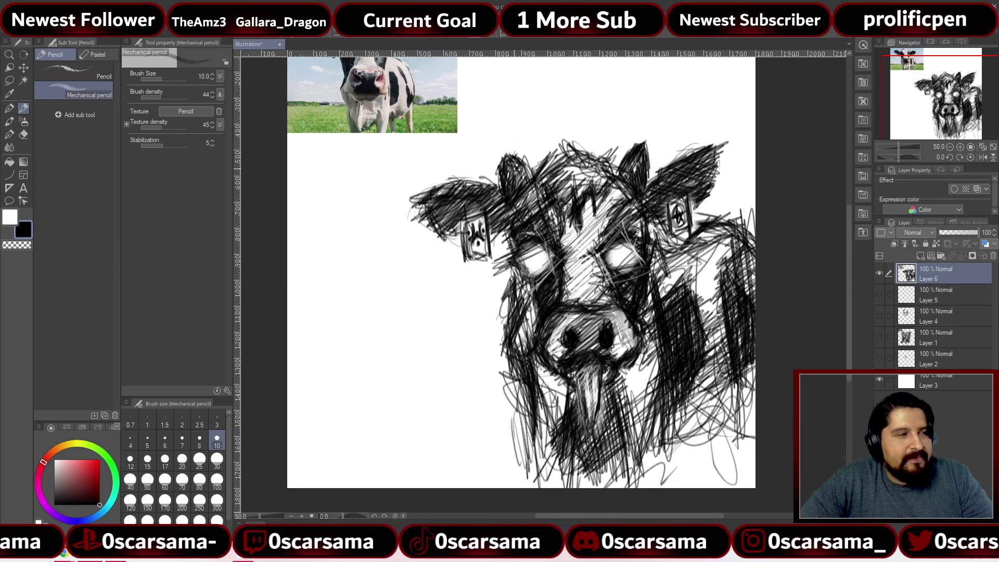
Draw thin white pencil highlights on both of the cow's horns
{"action": "left_click", "coordinate": [9, 218]}
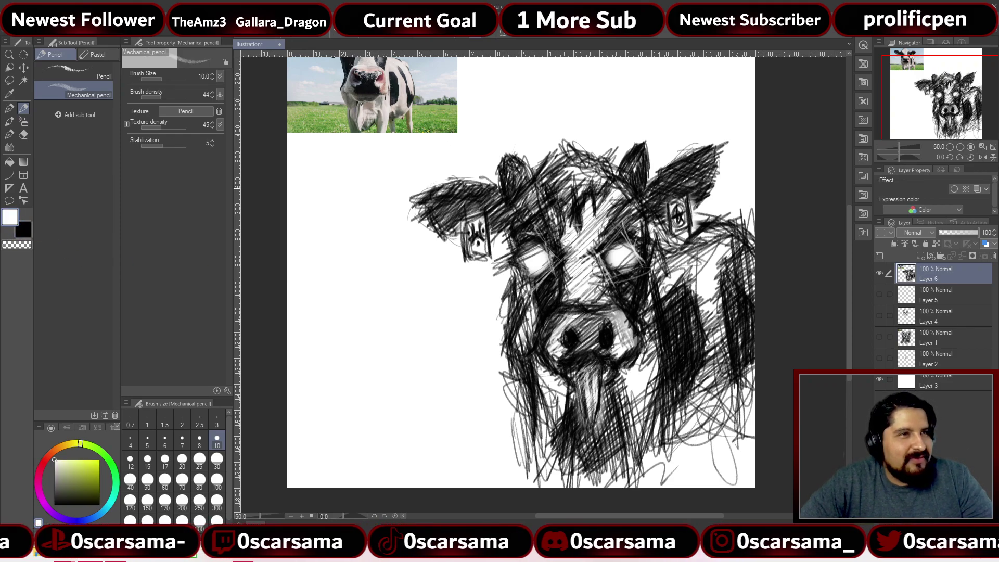
{"action": "mouse_move", "coordinate": [513, 166]}
{"action": "left_mouse_down"}
{"action": "mouse_move", "coordinate": [512, 201]}
{"action": "mouse_move", "coordinate": [520, 191]}
{"action": "mouse_move", "coordinate": [504, 173]}
{"action": "left_mouse_up"}
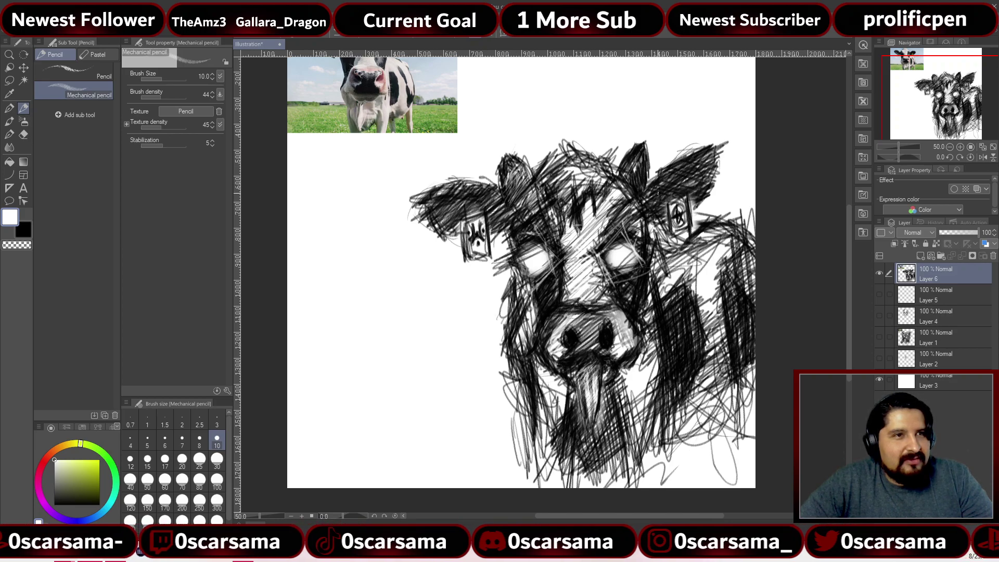
{"action": "mouse_move", "coordinate": [636, 192]}
{"action": "left_mouse_down"}
{"action": "mouse_move", "coordinate": [628, 169]}
{"action": "mouse_move", "coordinate": [640, 164]}
{"action": "mouse_move", "coordinate": [644, 183]}
{"action": "left_mouse_up"}
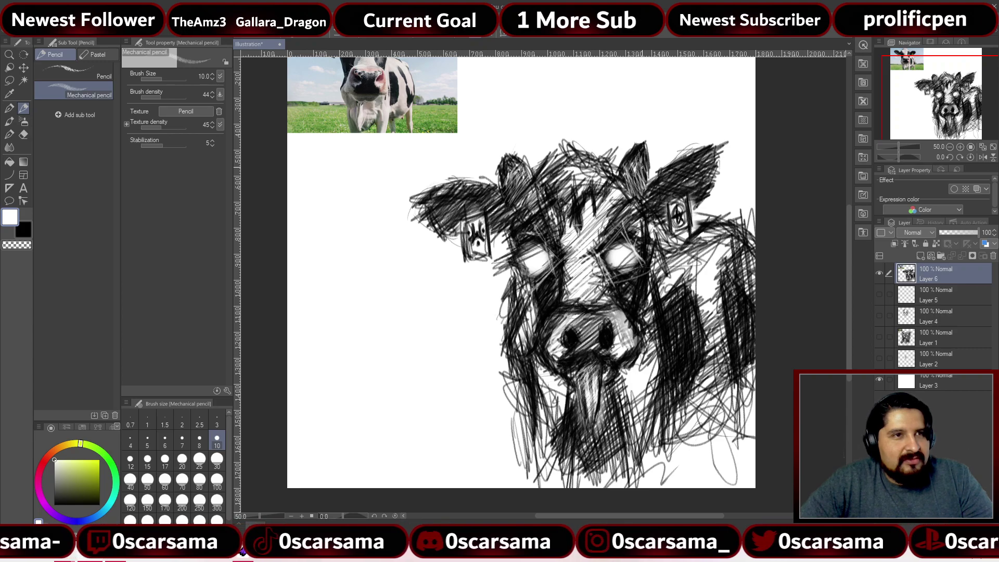
Hide the cow sketch on Layer 6 and add a new empty layer above it
{"action": "scroll", "coordinate": [671, 172], "scroll_direction": "down", "scroll_amount": 2}
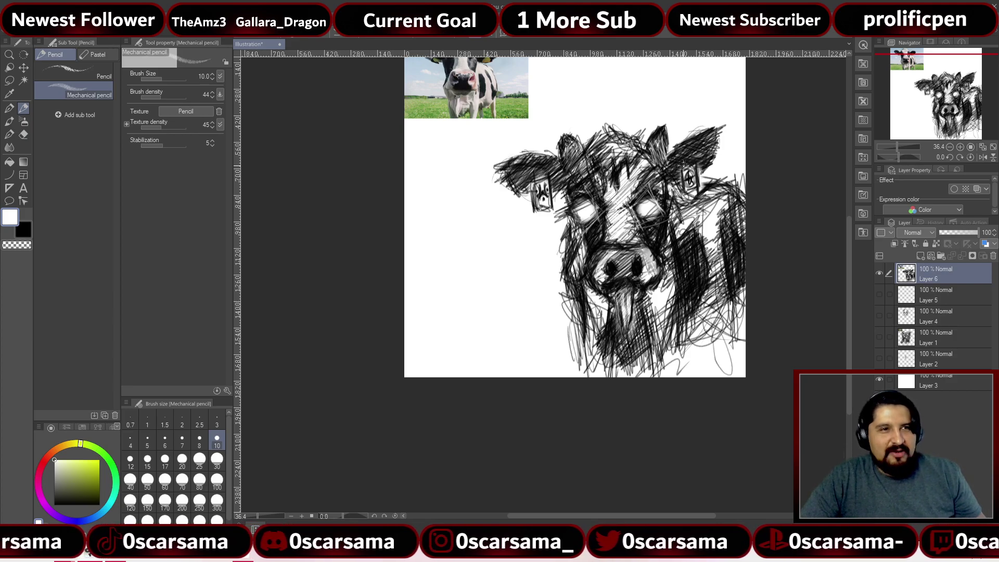
{"action": "left_click_drag", "start_coordinate": [679, 154], "coordinate": [643, 229]}
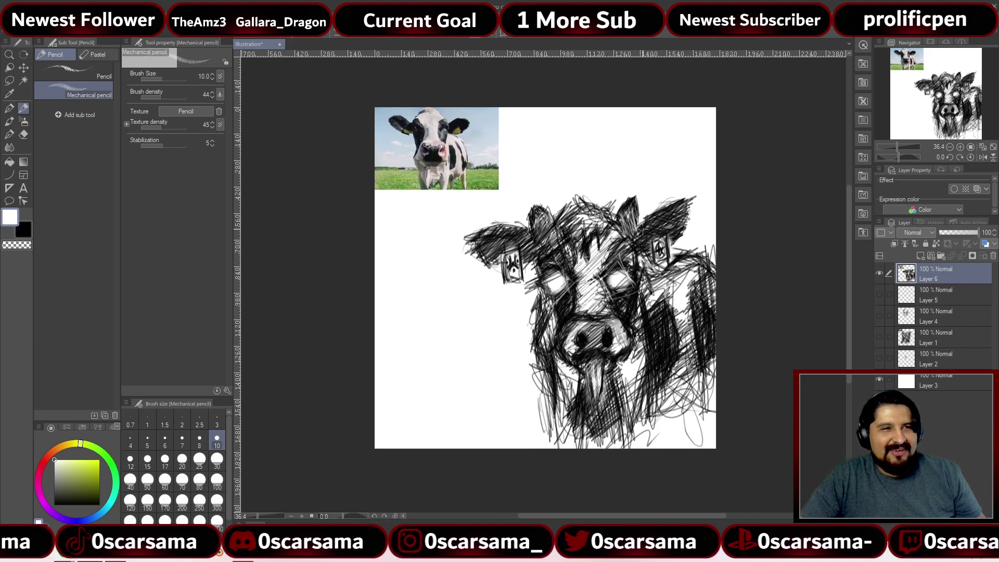
{"action": "left_click", "coordinate": [879, 273]}
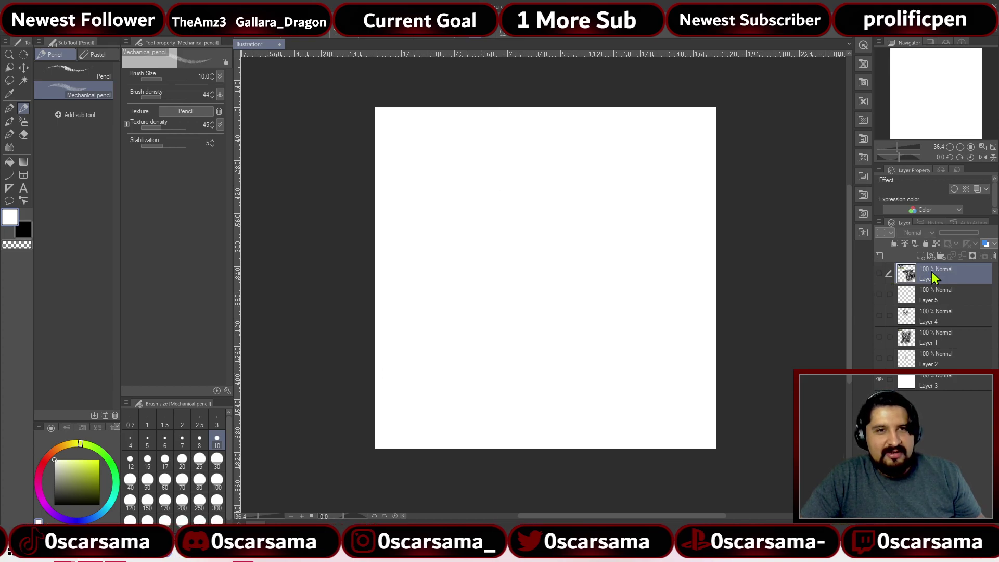
{"action": "left_click", "coordinate": [920, 255]}
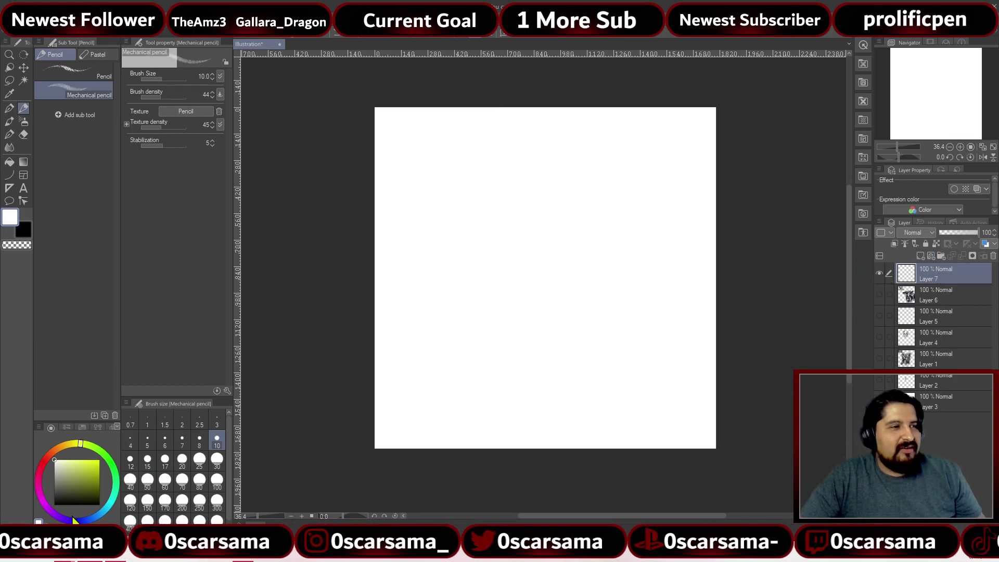
Switch to the browser and search Google Images for platypus in place of cow
{"action": "mouse_move", "coordinate": [72, 558]}
{"action": "left_click", "coordinate": [171, 491]}
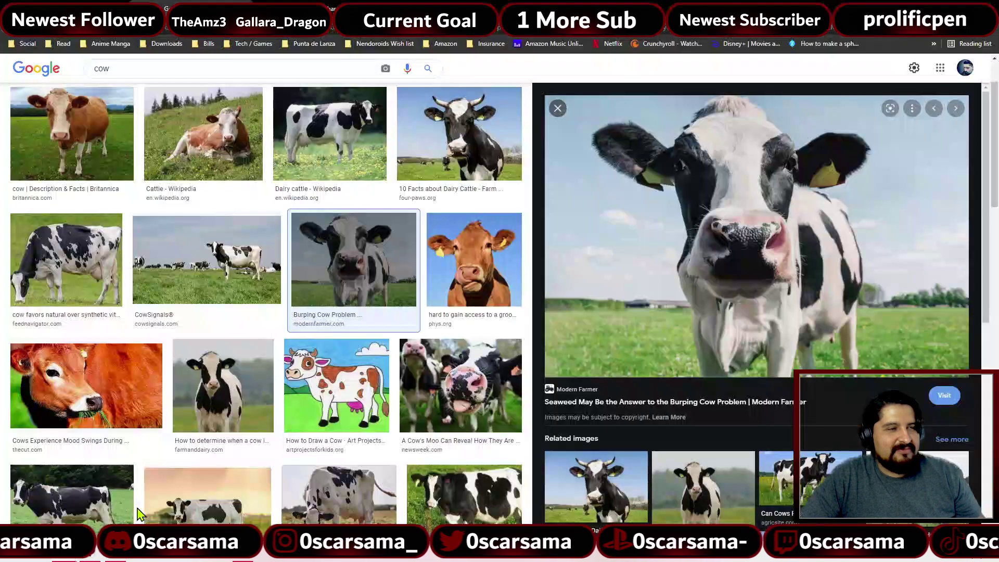
{"action": "scroll", "coordinate": [366, 236], "scroll_direction": "up", "scroll_amount": 2}
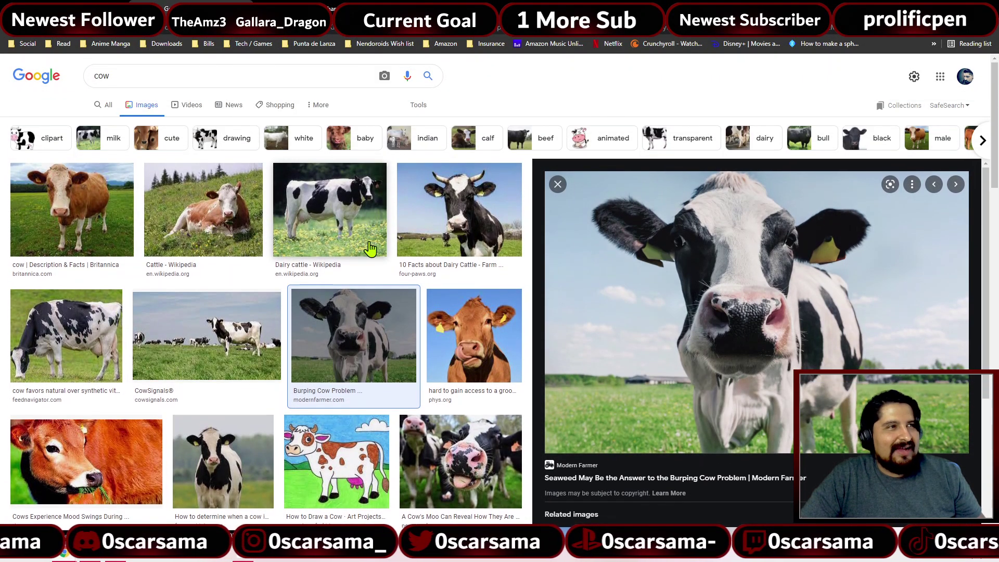
{"action": "double_click", "coordinate": [181, 76]}
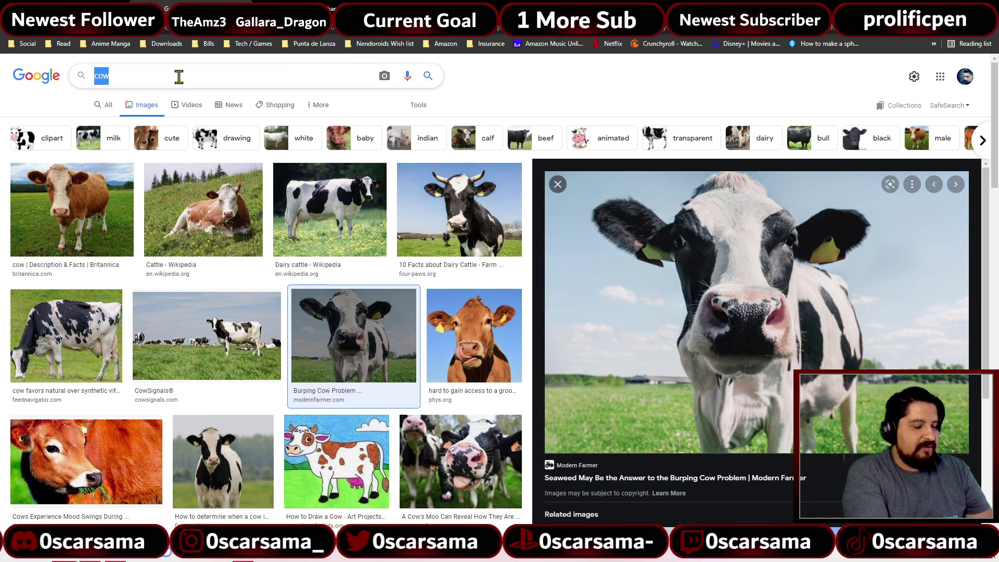
{"action": "type", "text": "platyp"}
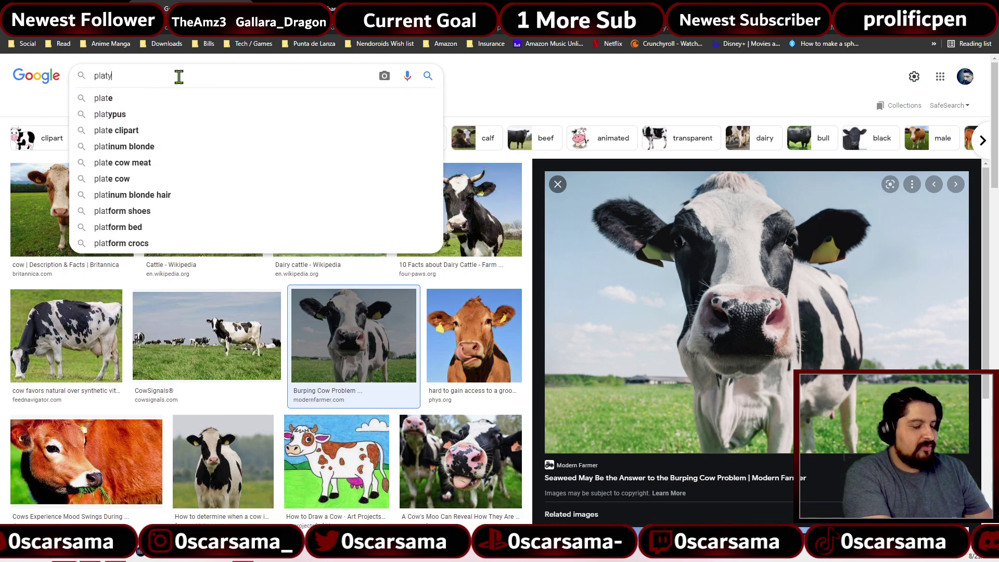
{"action": "type", "text": "us"}
{"action": "key", "text": "Return"}
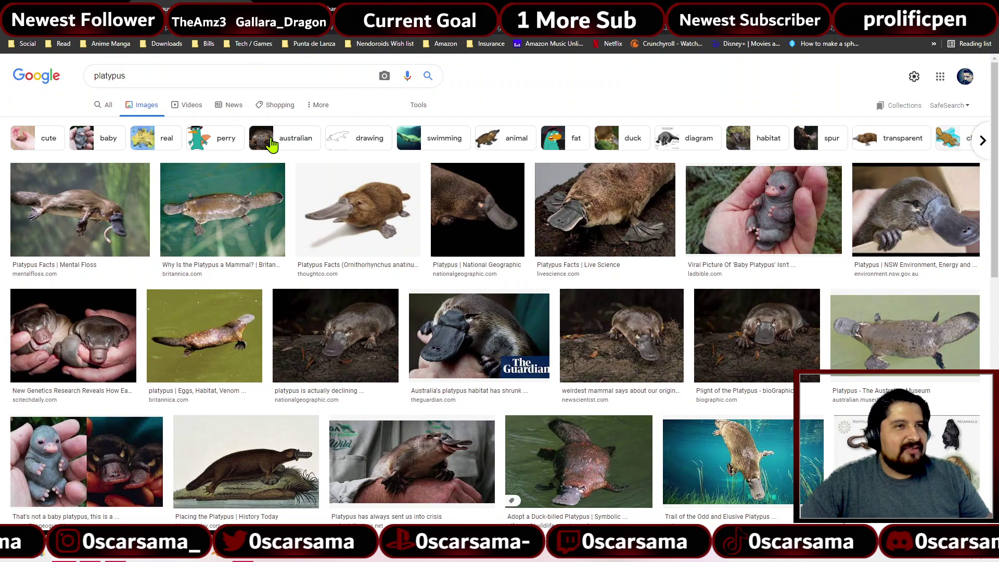
Copy the Live Science platypus photo and paste it onto the blank canvas in Clip Studio Paint as the reference
{"action": "left_click", "coordinate": [619, 196]}
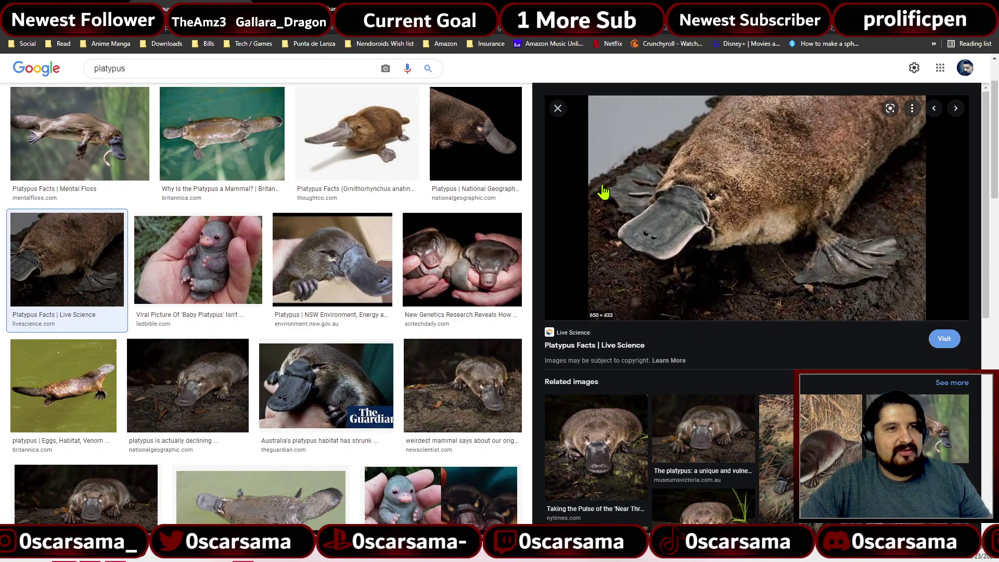
{"action": "right_click", "coordinate": [718, 182]}
{"action": "left_click", "coordinate": [770, 316]}
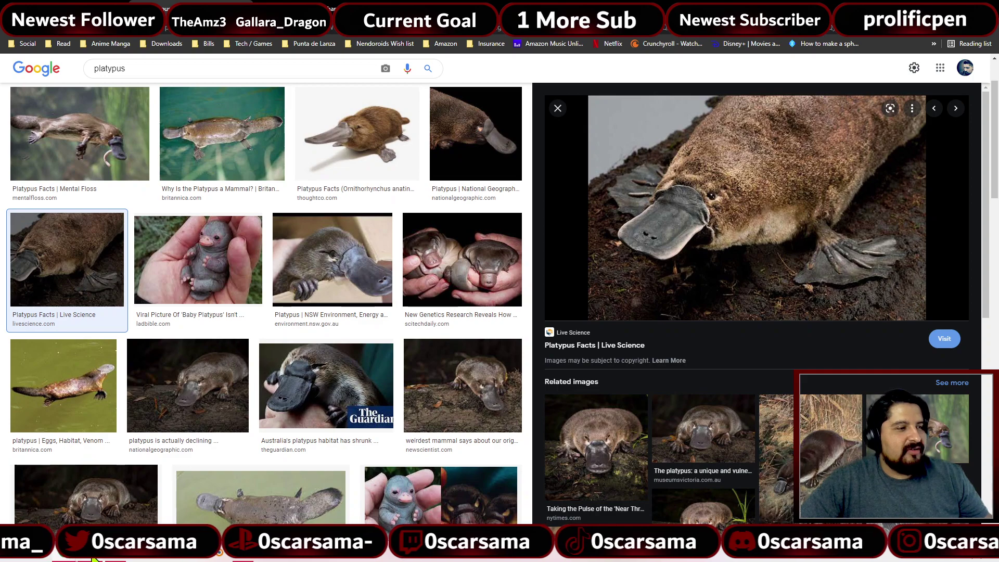
{"action": "left_click", "coordinate": [96, 559]}
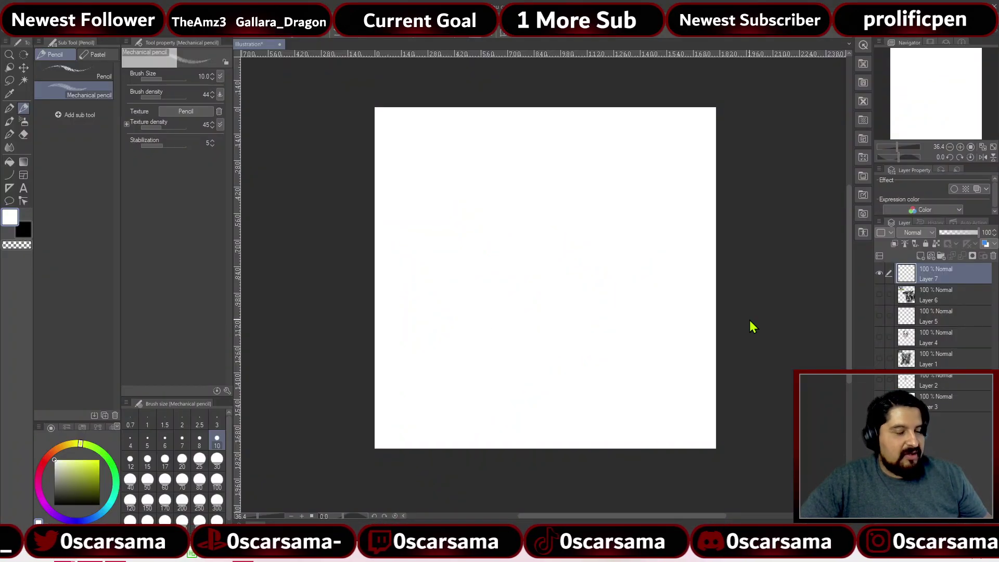
{"action": "key", "text": "ctrl+v"}
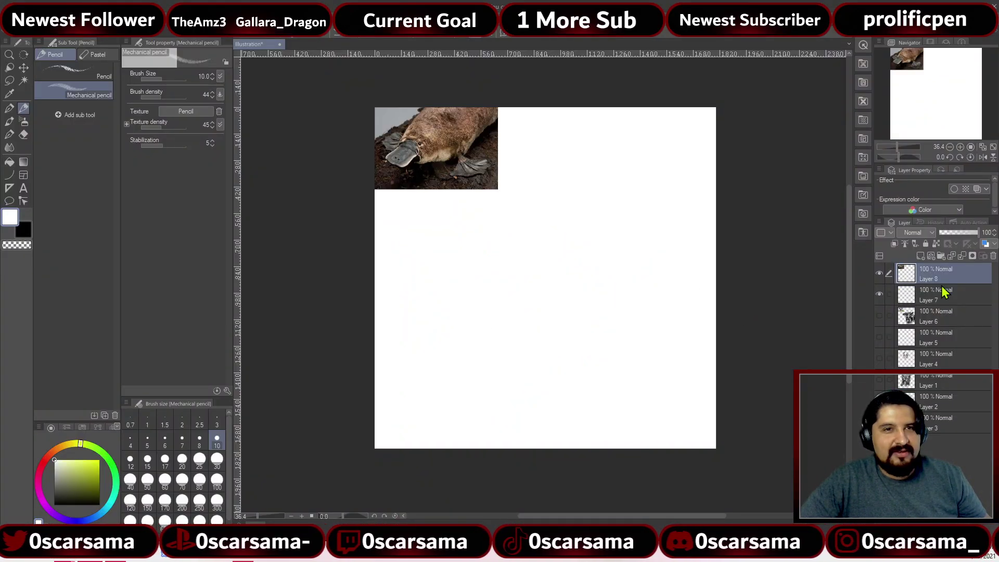
Hide Layer 8 and Layer 7 and show the koala sketch on Layer 1 to review it
{"action": "left_click", "coordinate": [879, 274]}
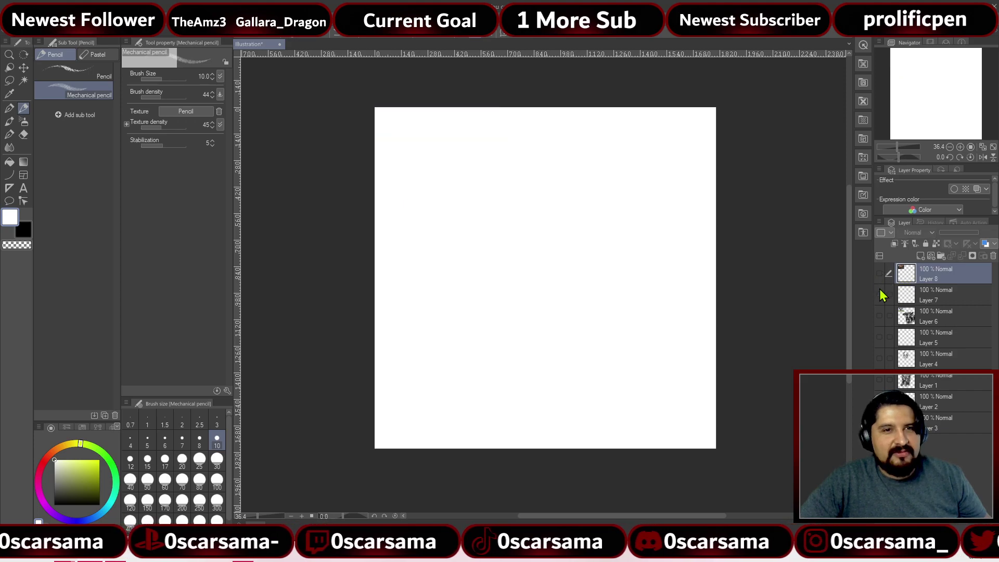
{"action": "left_click", "coordinate": [879, 294]}
{"action": "left_click", "coordinate": [879, 380]}
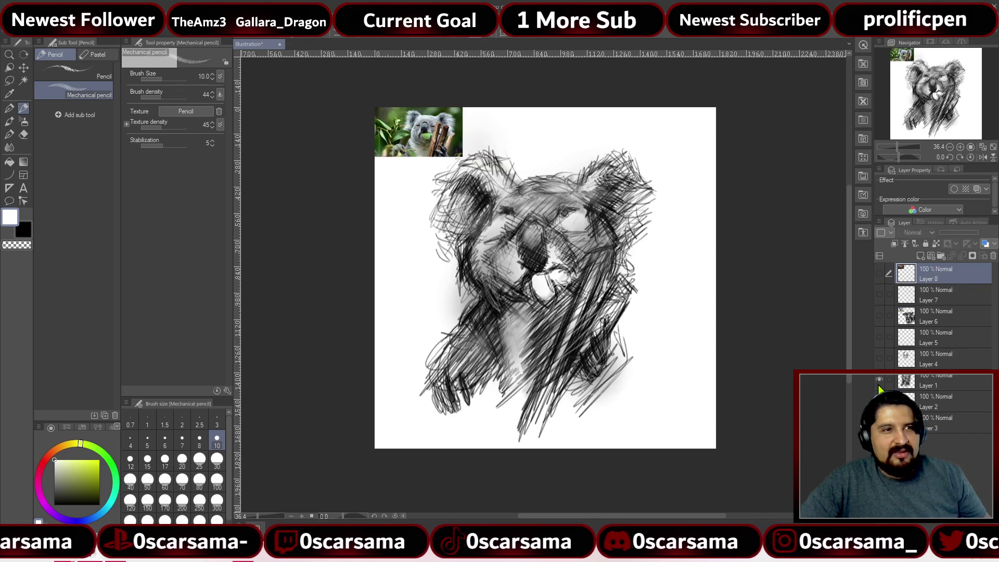
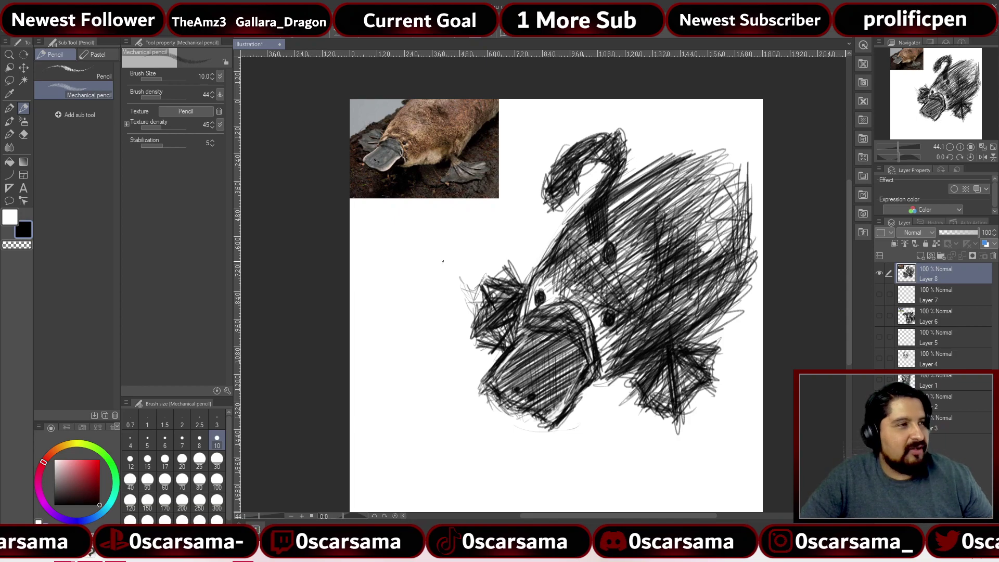
Draw white pencil highlights along the platypus's bill and on its webbed feet and eyes
{"action": "left_click", "coordinate": [10, 216]}
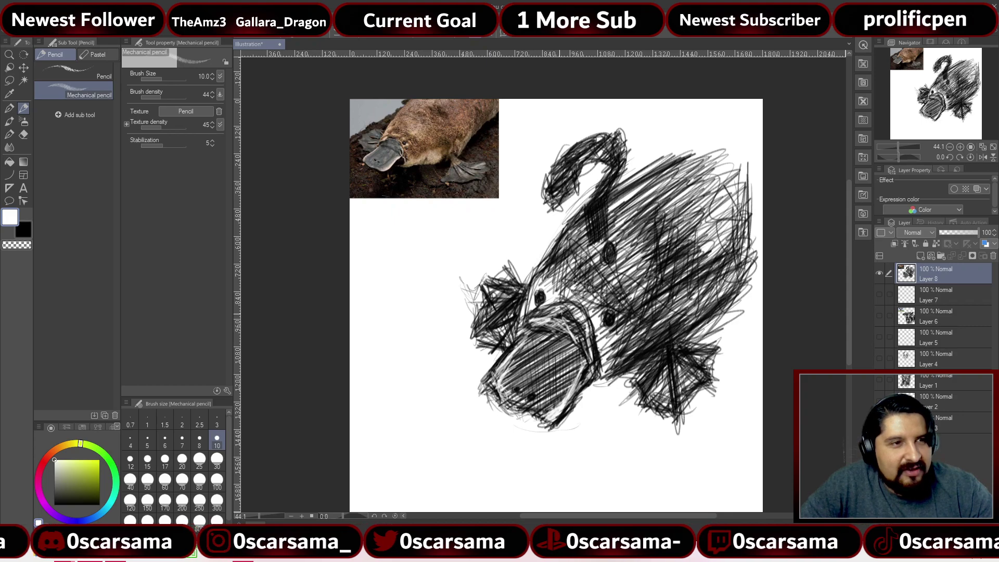
{"action": "left_click_drag", "start_coordinate": [662, 371], "coordinate": [658, 368]}
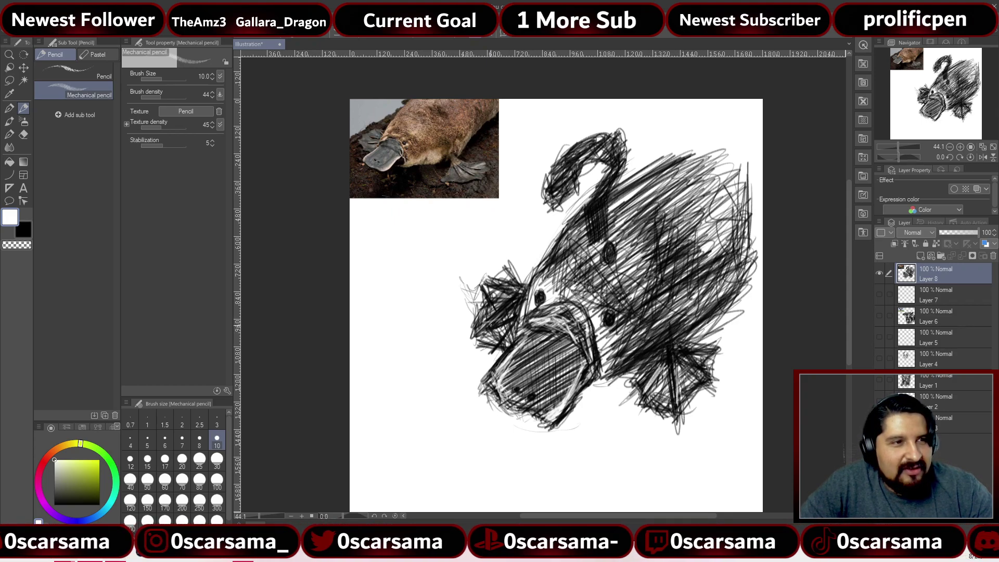
{"action": "mouse_move", "coordinate": [489, 325]}
{"action": "left_mouse_down"}
{"action": "mouse_move", "coordinate": [511, 315]}
{"action": "mouse_move", "coordinate": [484, 330]}
{"action": "left_mouse_up"}
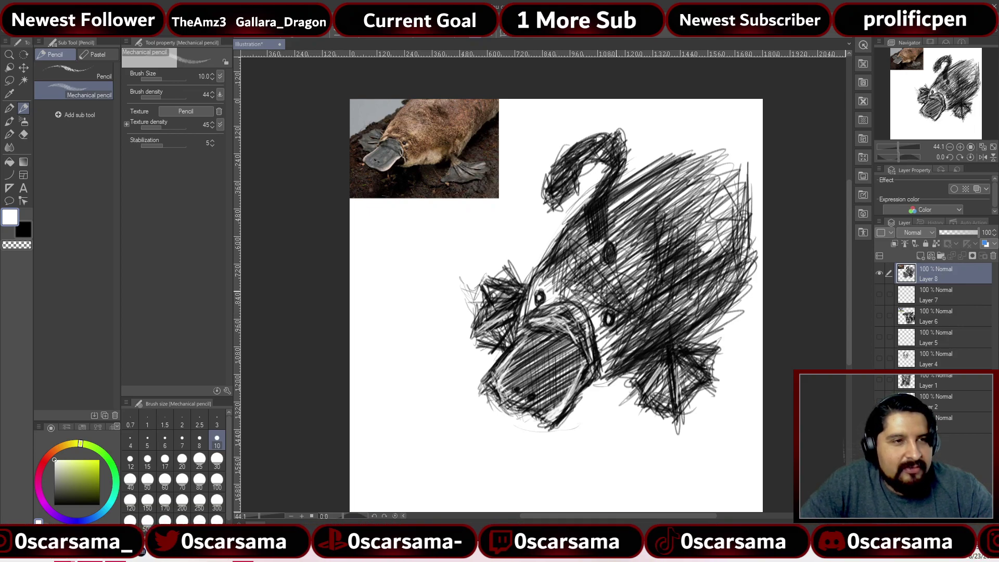
Hatch white pencil strokes over the dark shading on the platypus's head and back
{"action": "mouse_move", "coordinate": [587, 230]}
{"action": "left_mouse_down"}
{"action": "mouse_move", "coordinate": [598, 289]}
{"action": "mouse_move", "coordinate": [630, 322]}
{"action": "mouse_move", "coordinate": [653, 203]}
{"action": "left_mouse_up"}
{"action": "mouse_move", "coordinate": [654, 271]}
{"action": "left_mouse_down"}
{"action": "mouse_move", "coordinate": [679, 231]}
{"action": "mouse_move", "coordinate": [690, 269]}
{"action": "mouse_move", "coordinate": [703, 240]}
{"action": "mouse_move", "coordinate": [707, 248]}
{"action": "mouse_move", "coordinate": [719, 186]}
{"action": "mouse_move", "coordinate": [726, 259]}
{"action": "mouse_move", "coordinate": [713, 299]}
{"action": "mouse_move", "coordinate": [676, 300]}
{"action": "mouse_move", "coordinate": [646, 346]}
{"action": "mouse_move", "coordinate": [662, 321]}
{"action": "mouse_move", "coordinate": [688, 320]}
{"action": "mouse_move", "coordinate": [660, 200]}
{"action": "left_mouse_up"}
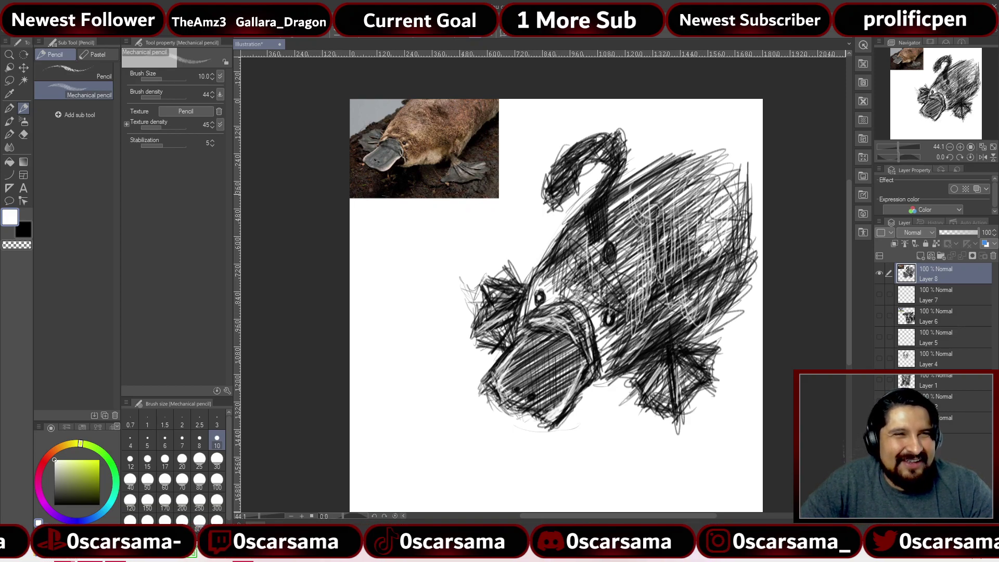
{"action": "mouse_move", "coordinate": [690, 190]}
{"action": "left_mouse_down"}
{"action": "mouse_move", "coordinate": [681, 229]}
{"action": "mouse_move", "coordinate": [702, 263]}
{"action": "mouse_move", "coordinate": [679, 278]}
{"action": "left_mouse_up"}
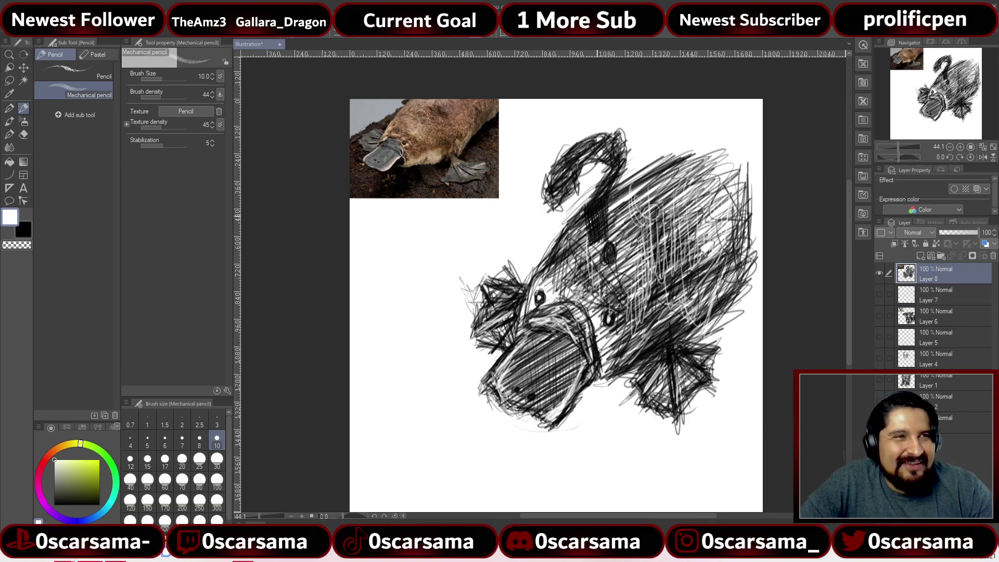
Outline the hooked shape's lower stem and dot on the platypus in white, and redraw the dot's centre in black
{"action": "left_click_drag", "start_coordinate": [582, 215], "coordinate": [590, 249]}
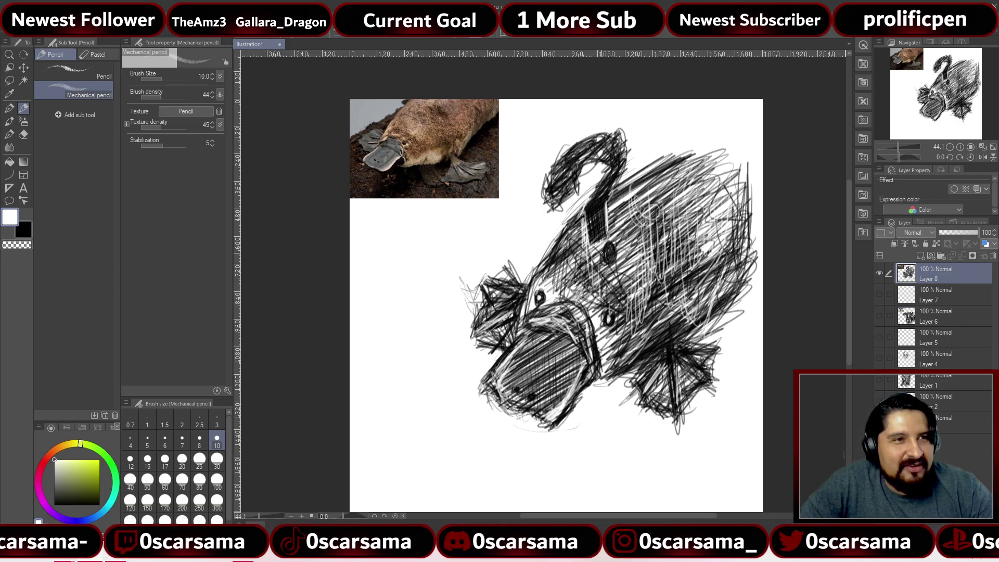
{"action": "mouse_move", "coordinate": [603, 263]}
{"action": "left_mouse_down"}
{"action": "mouse_move", "coordinate": [607, 244]}
{"action": "mouse_move", "coordinate": [606, 257]}
{"action": "left_mouse_up"}
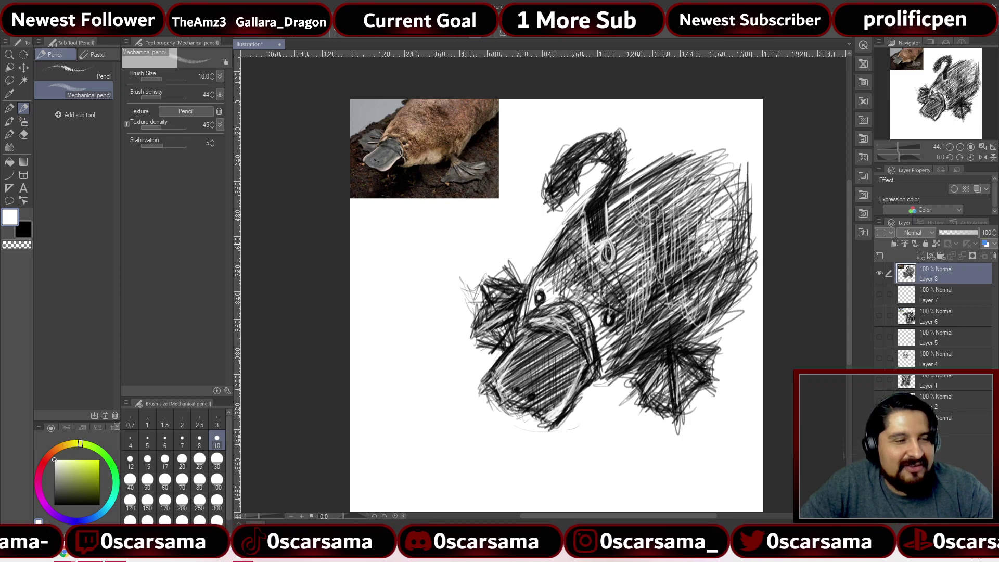
{"action": "left_click", "coordinate": [24, 229]}
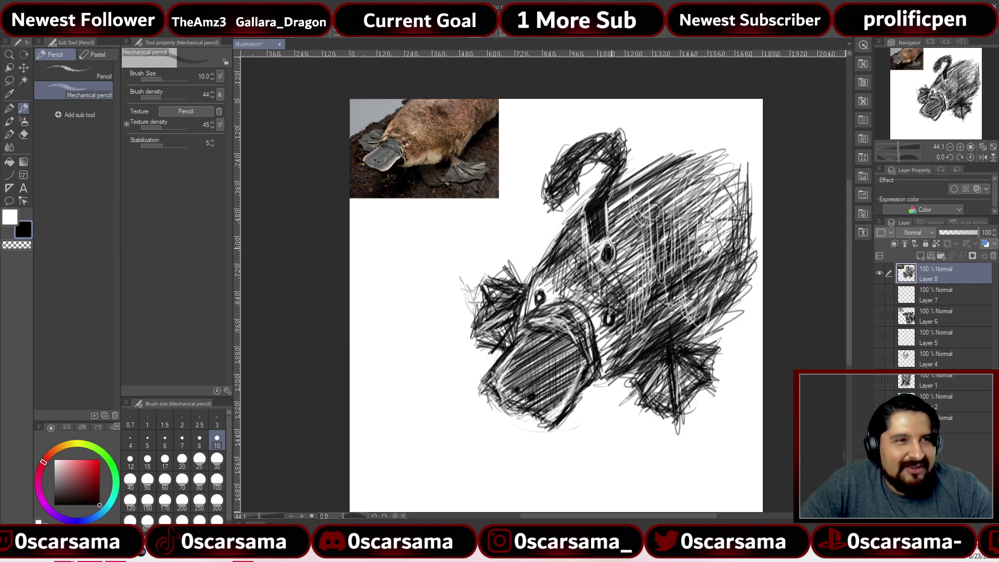
{"action": "left_click_drag", "start_coordinate": [650, 313], "coordinate": [637, 340]}
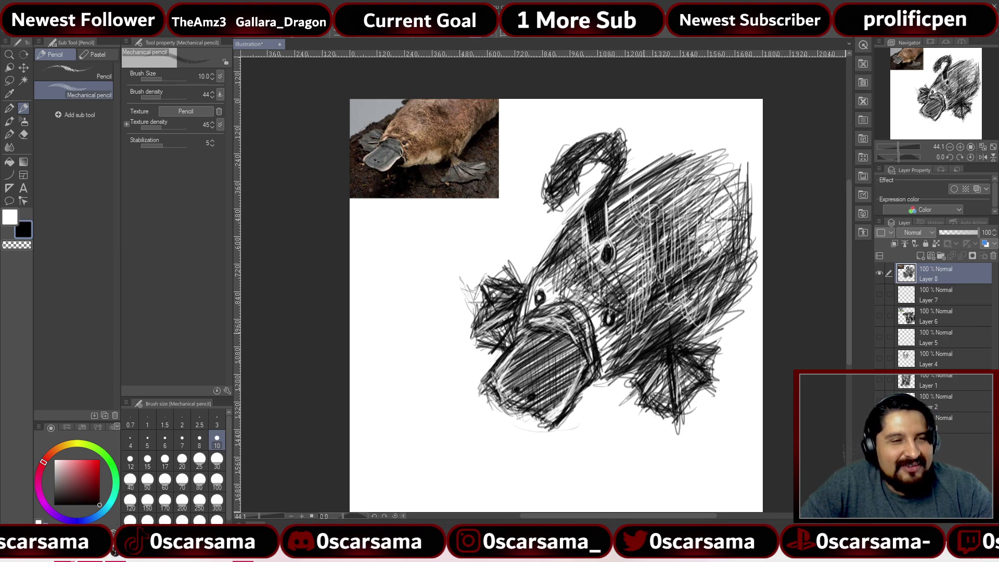
Darken the inside of the platypus's bill with dense black pencil hatching and touch up its rim and corner
{"action": "mouse_move", "coordinate": [603, 379]}
{"action": "left_mouse_down"}
{"action": "mouse_move", "coordinate": [567, 416]}
{"action": "mouse_move", "coordinate": [604, 380]}
{"action": "left_mouse_up"}
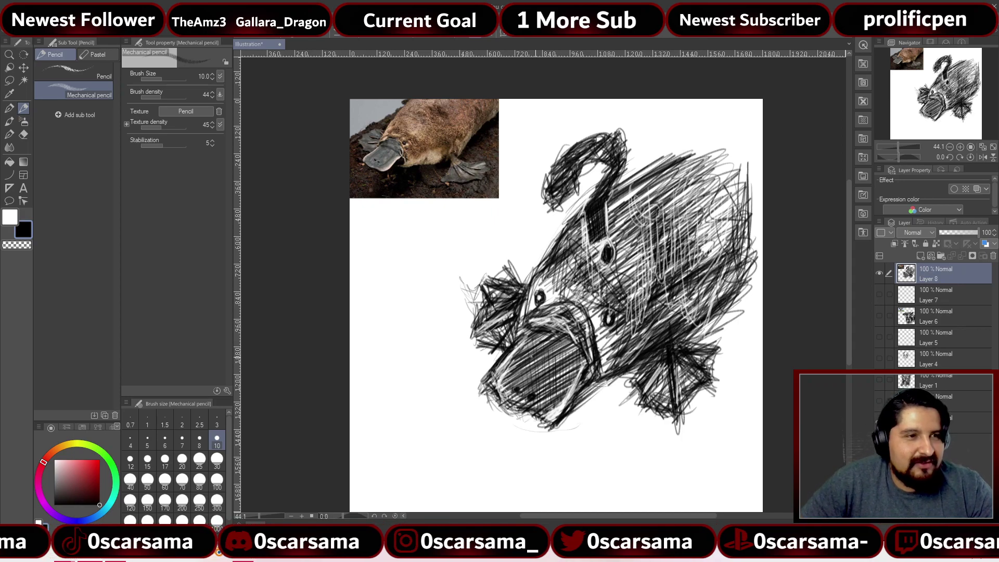
{"action": "mouse_move", "coordinate": [520, 364]}
{"action": "left_mouse_down"}
{"action": "mouse_move", "coordinate": [541, 346]}
{"action": "mouse_move", "coordinate": [572, 390]}
{"action": "mouse_move", "coordinate": [531, 364]}
{"action": "mouse_move", "coordinate": [577, 390]}
{"action": "mouse_move", "coordinate": [555, 398]}
{"action": "mouse_move", "coordinate": [567, 385]}
{"action": "mouse_move", "coordinate": [518, 355]}
{"action": "mouse_move", "coordinate": [552, 333]}
{"action": "mouse_move", "coordinate": [542, 352]}
{"action": "left_mouse_up"}
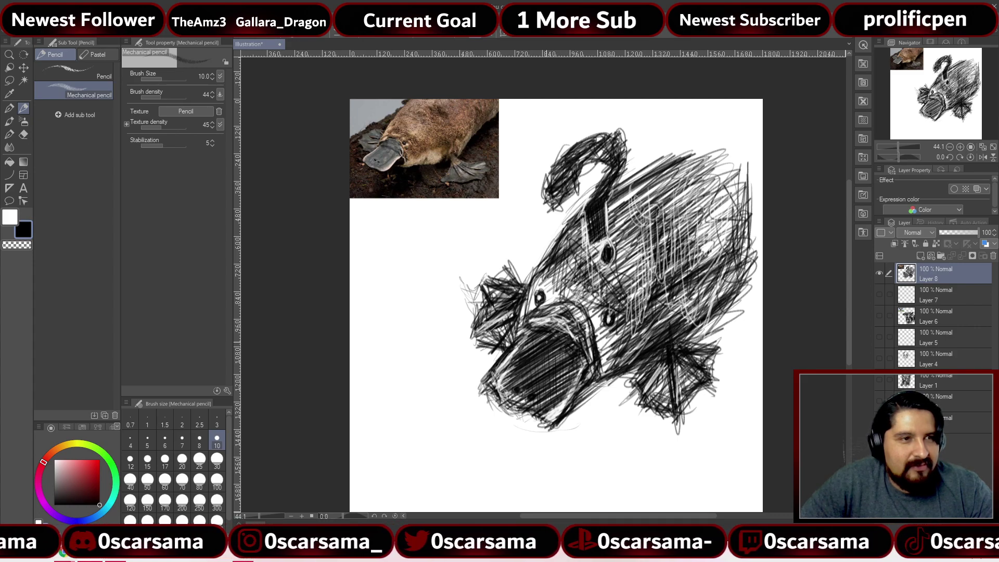
{"action": "left_click_drag", "start_coordinate": [561, 323], "coordinate": [571, 327]}
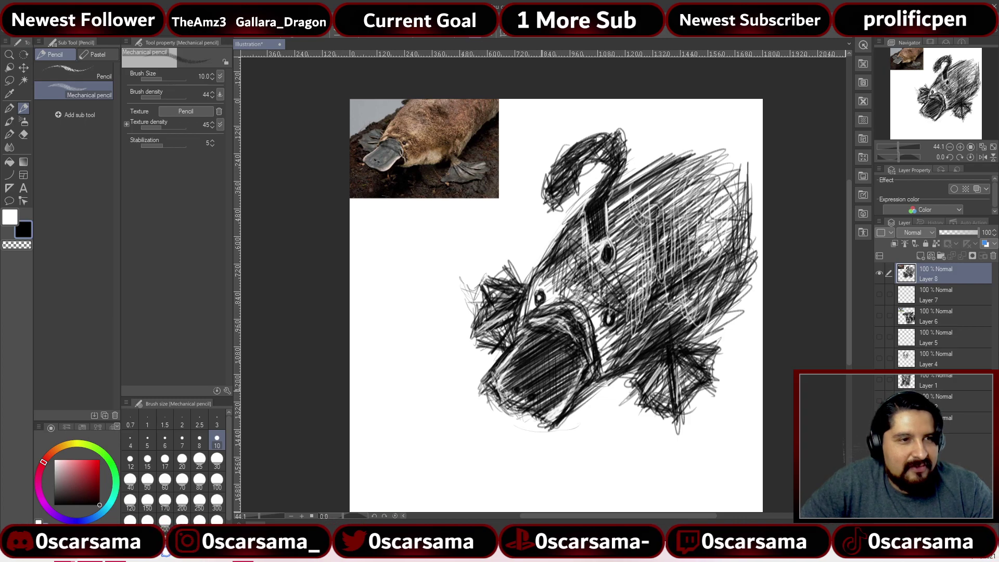
{"action": "left_click_drag", "start_coordinate": [609, 381], "coordinate": [593, 372]}
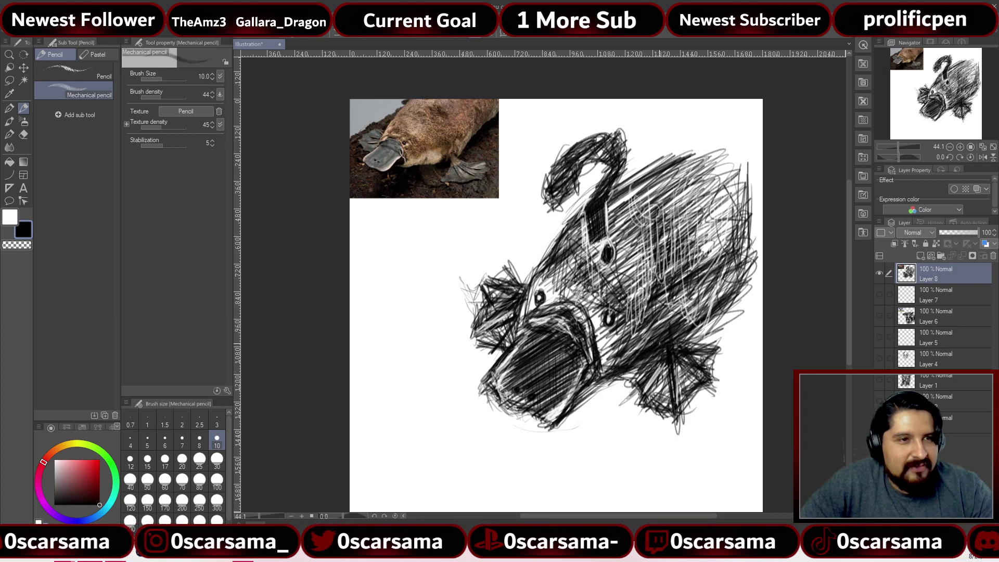
Hatch black strokes over the platypus's body to the canvas edge, darken its smaller webbed foot, and scribble loose ground lines beneath it
{"action": "mouse_move", "coordinate": [659, 343]}
{"action": "left_mouse_down"}
{"action": "mouse_move", "coordinate": [697, 312]}
{"action": "mouse_move", "coordinate": [640, 348]}
{"action": "mouse_move", "coordinate": [702, 281]}
{"action": "mouse_move", "coordinate": [699, 254]}
{"action": "mouse_move", "coordinate": [656, 252]}
{"action": "mouse_move", "coordinate": [619, 229]}
{"action": "mouse_move", "coordinate": [691, 188]}
{"action": "mouse_move", "coordinate": [705, 253]}
{"action": "mouse_move", "coordinate": [697, 312]}
{"action": "mouse_move", "coordinate": [645, 359]}
{"action": "mouse_move", "coordinate": [692, 291]}
{"action": "mouse_move", "coordinate": [717, 219]}
{"action": "left_mouse_up"}
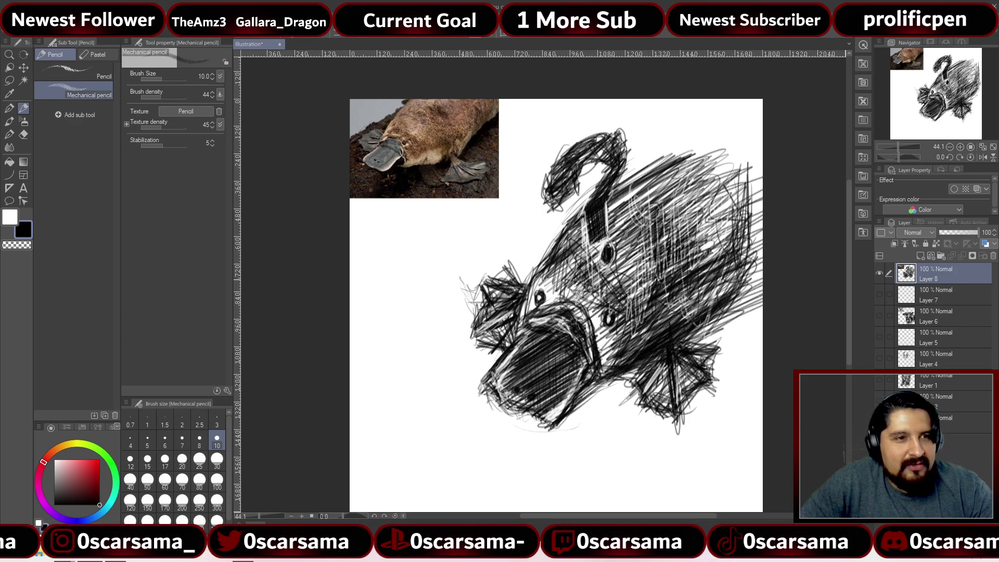
{"action": "mouse_move", "coordinate": [728, 323]}
{"action": "left_mouse_down"}
{"action": "mouse_move", "coordinate": [625, 466]}
{"action": "mouse_move", "coordinate": [762, 429]}
{"action": "left_mouse_up"}
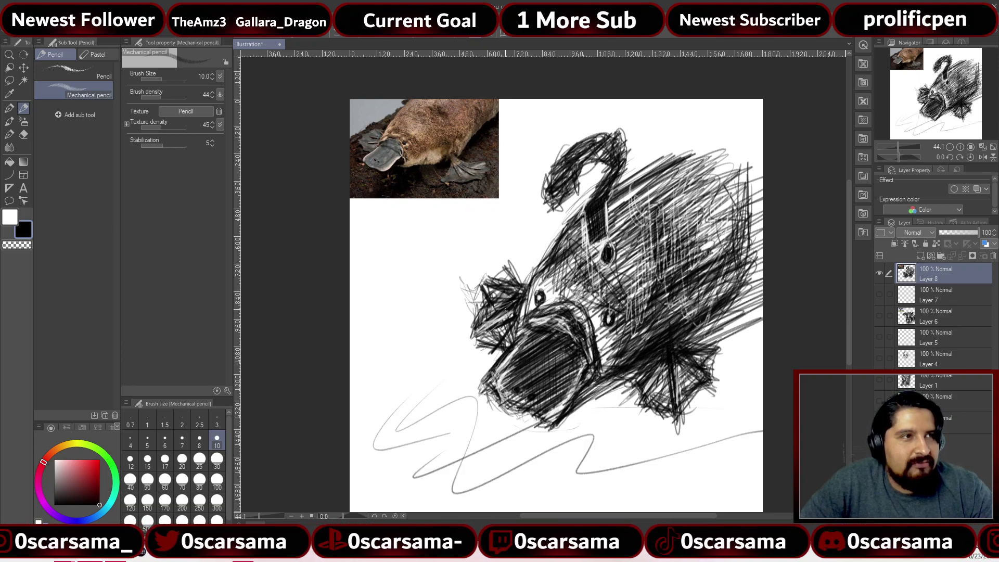
{"action": "mouse_move", "coordinate": [499, 283]}
{"action": "left_mouse_down"}
{"action": "mouse_move", "coordinate": [517, 263]}
{"action": "mouse_move", "coordinate": [458, 322]}
{"action": "mouse_move", "coordinate": [479, 286]}
{"action": "left_mouse_up"}
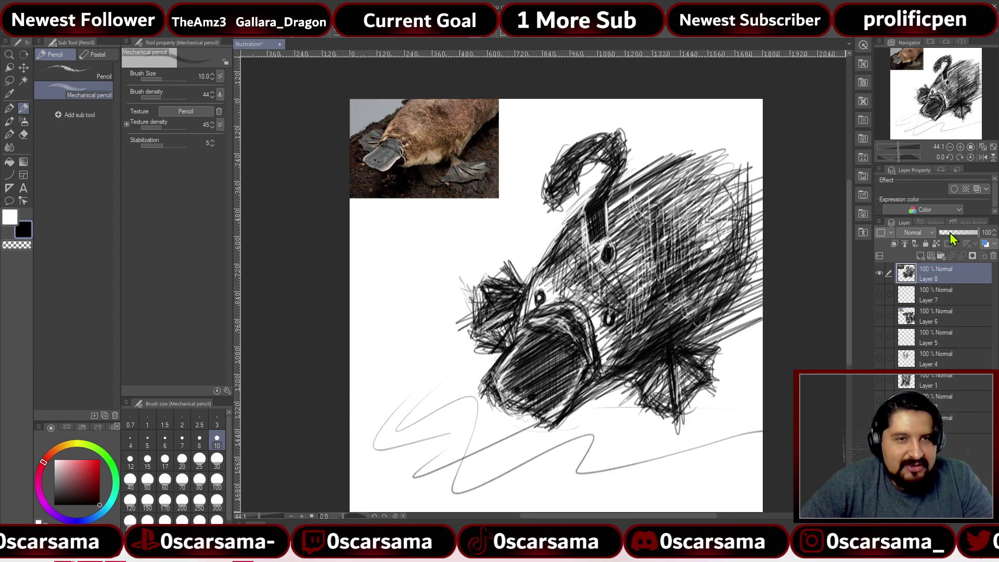
Hide the platypus sketch on Layer 8 and add a new blank layer above it
{"action": "left_click", "coordinate": [879, 273]}
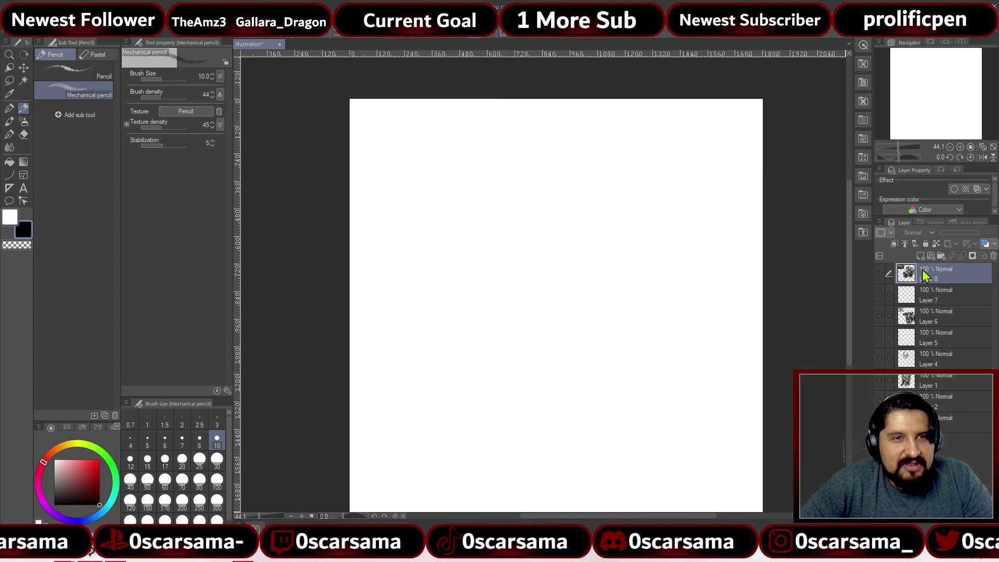
{"action": "left_click", "coordinate": [919, 256]}
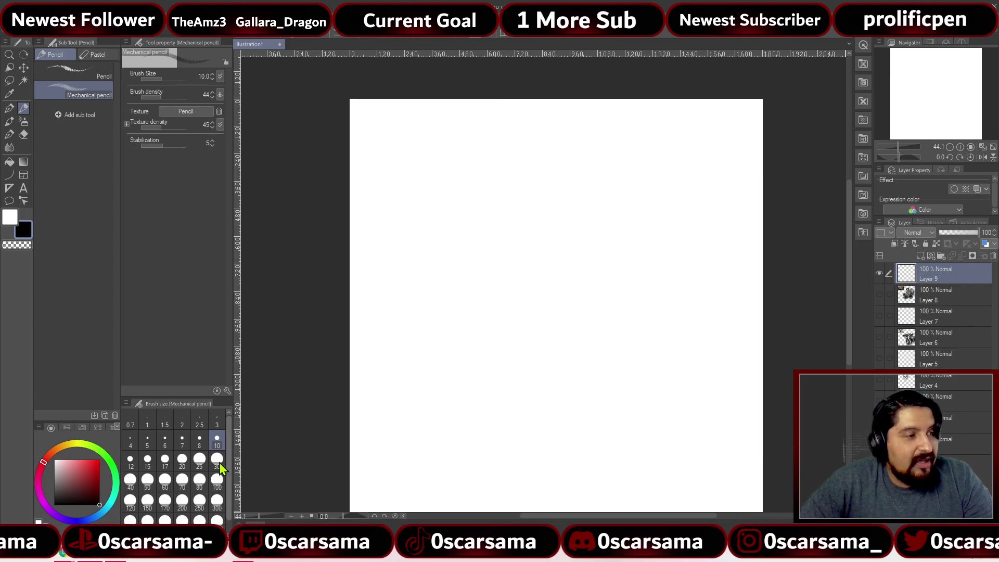
Switch to the Chrome window with the platypus image results and search Google Images for "honey badger"
{"action": "mouse_move", "coordinate": [59, 554]}
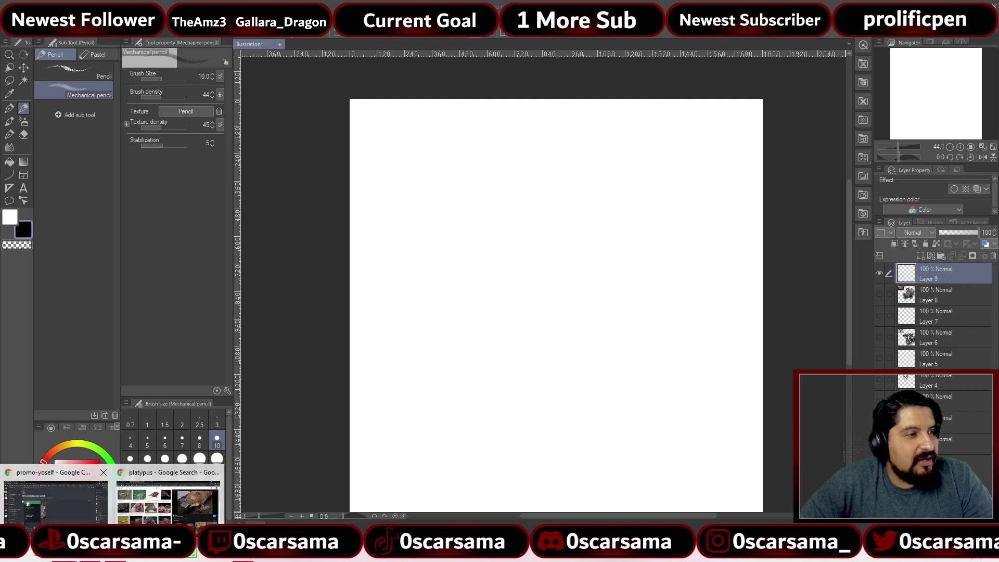
{"action": "left_click", "coordinate": [167, 499]}
{"action": "scroll", "coordinate": [339, 147], "scroll_direction": "up", "scroll_amount": 2}
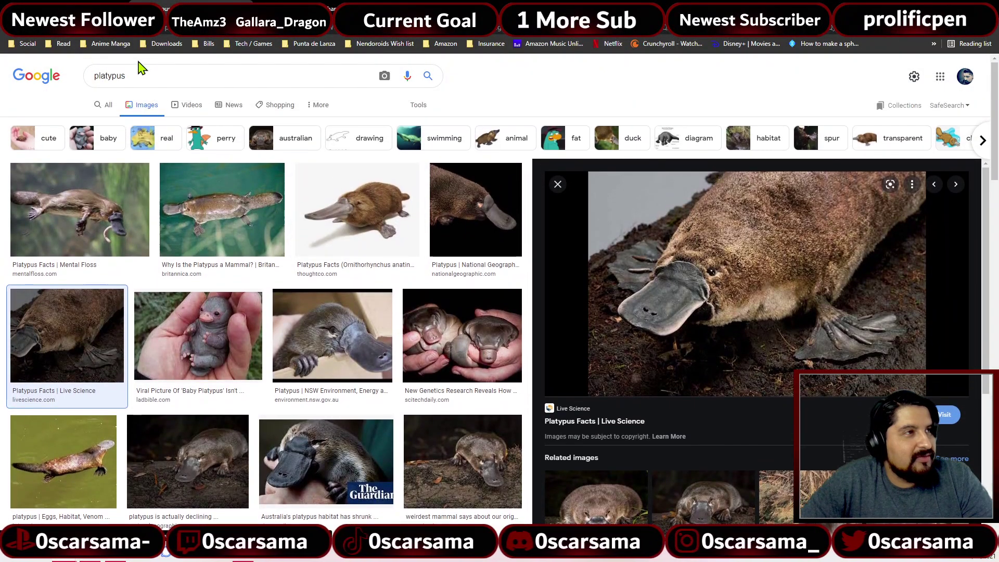
{"action": "double_click", "coordinate": [136, 75]}
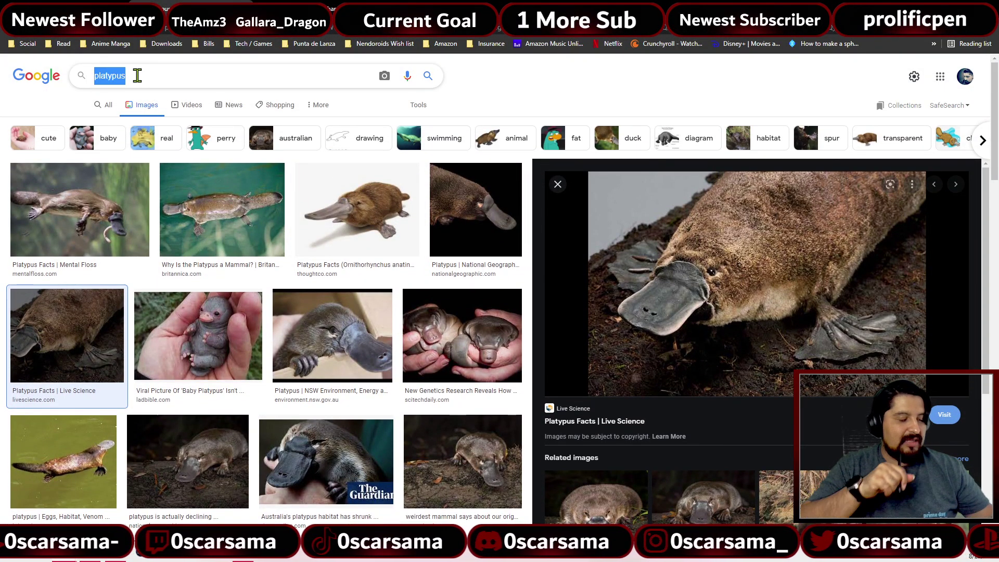
{"action": "type", "text": "honey"}
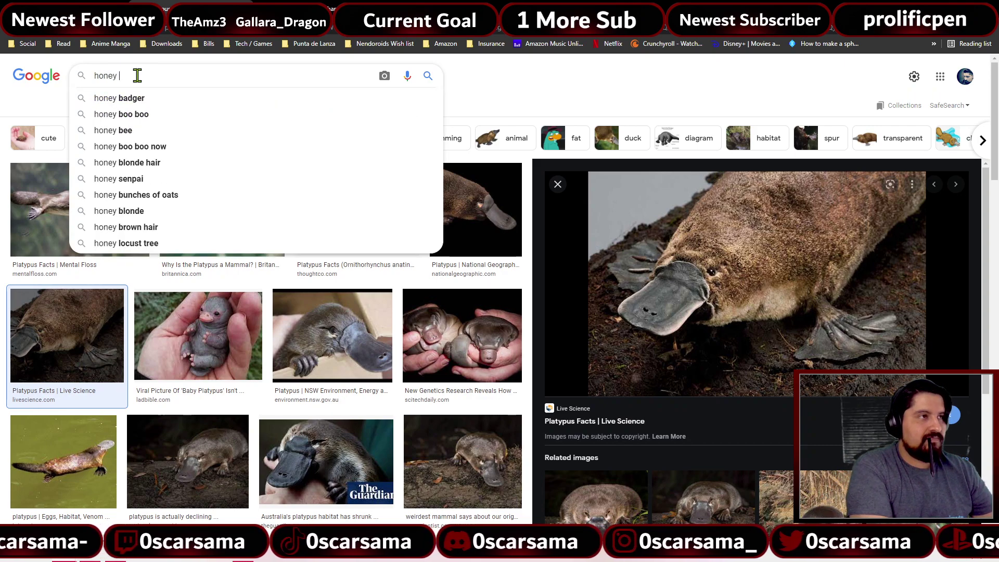
{"action": "key", "text": "Down"}
{"action": "key", "text": "Return"}
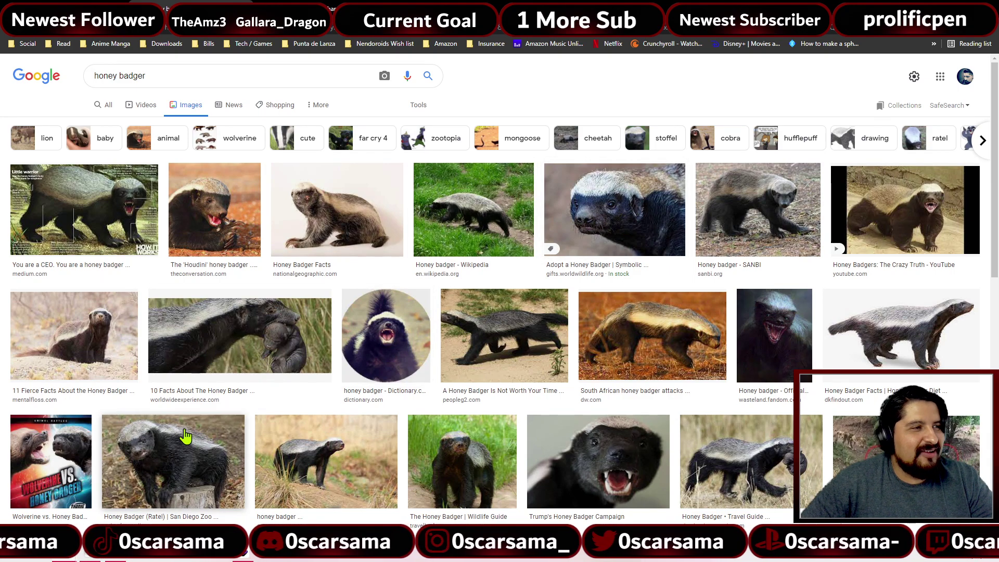
Open the San Diego Zoo photo of the honey badger on a stump and copy the image
{"action": "left_click", "coordinate": [167, 448]}
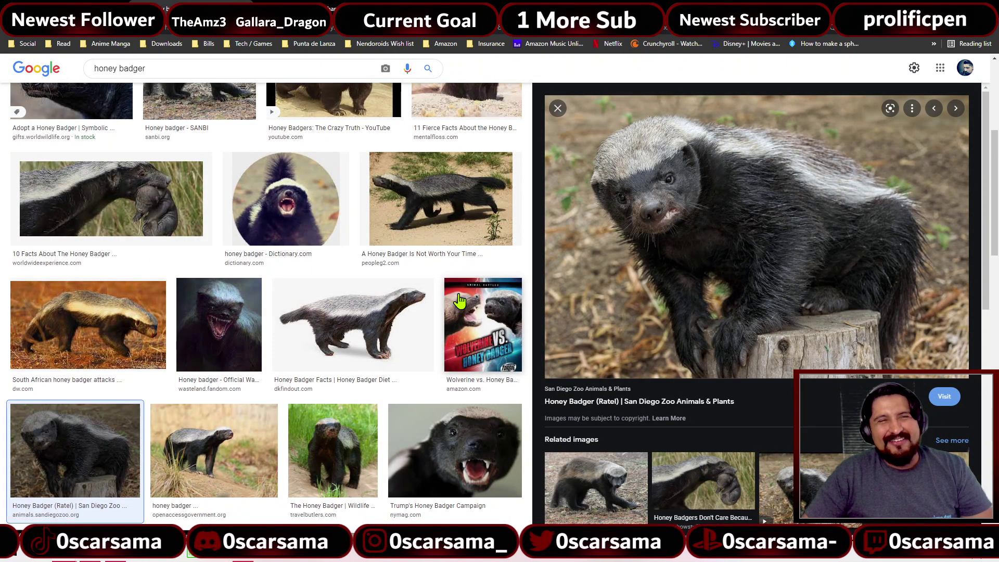
{"action": "right_click", "coordinate": [687, 242]}
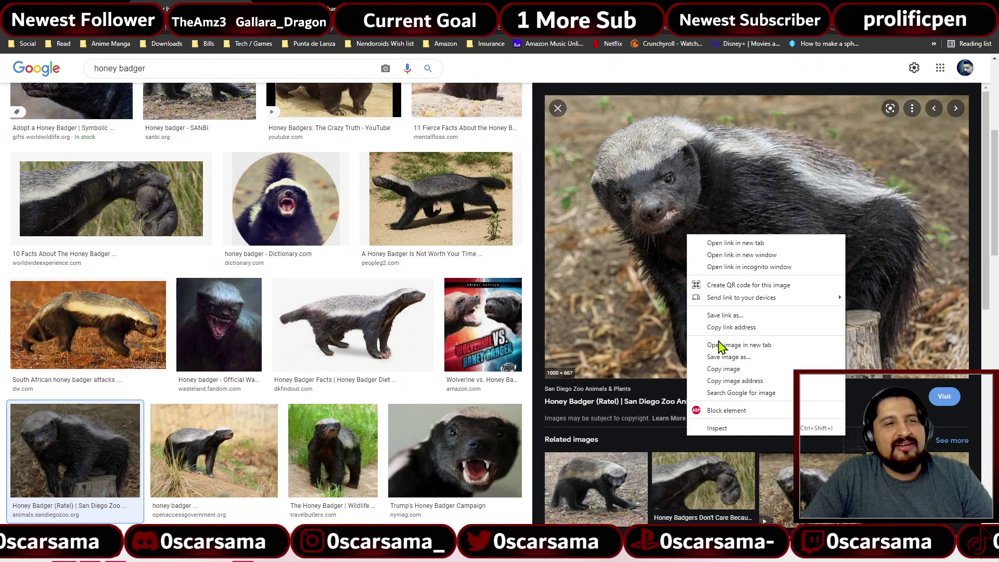
{"action": "left_click", "coordinate": [732, 368]}
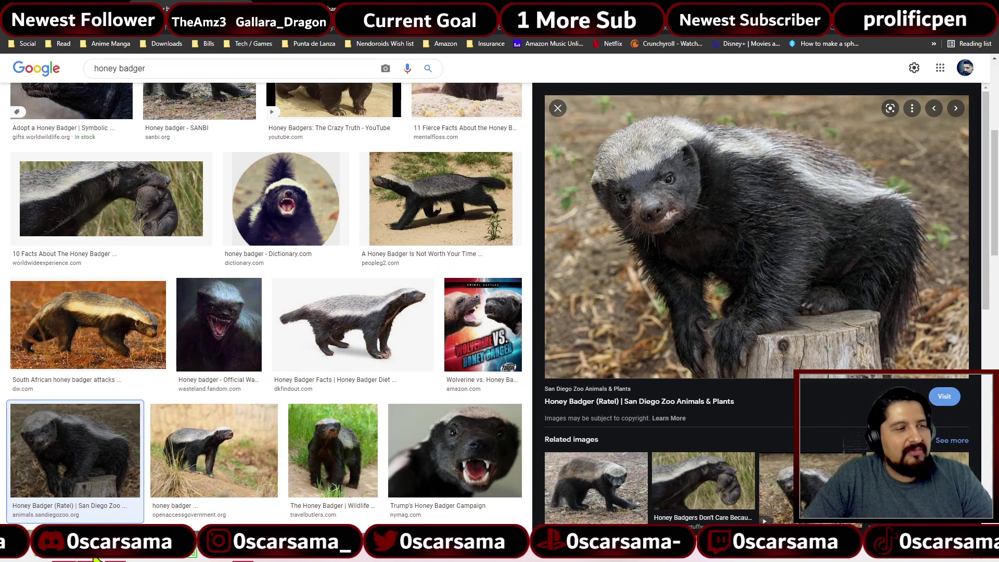
Switch back to Clip Studio Paint, paste the honey badger photo, and scale it to 68% in the canvas's upper-left corner
{"action": "key", "text": "alt+Tab"}
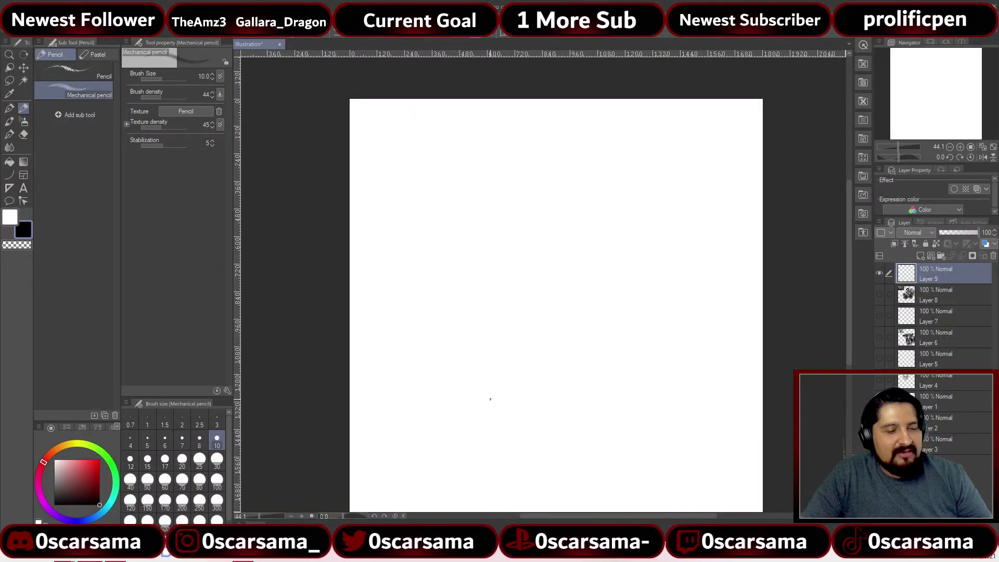
{"action": "key", "text": "ctrl+v"}
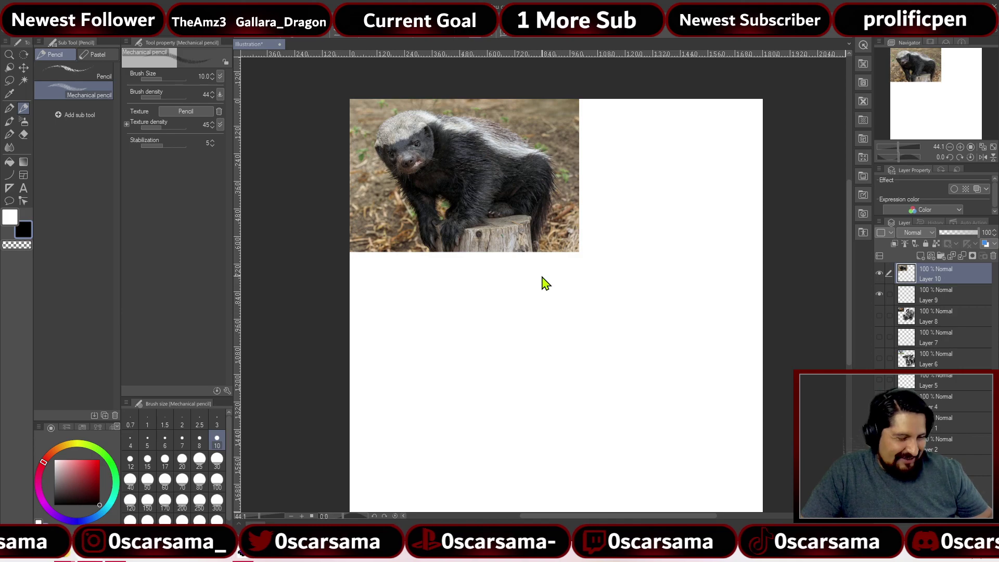
{"action": "key", "text": "ctrl+t"}
{"action": "mouse_move", "coordinate": [577, 254]}
{"action": "left_mouse_down"}
{"action": "mouse_move", "coordinate": [511, 205]}
{"action": "mouse_move", "coordinate": [504, 185]}
{"action": "left_mouse_up"}
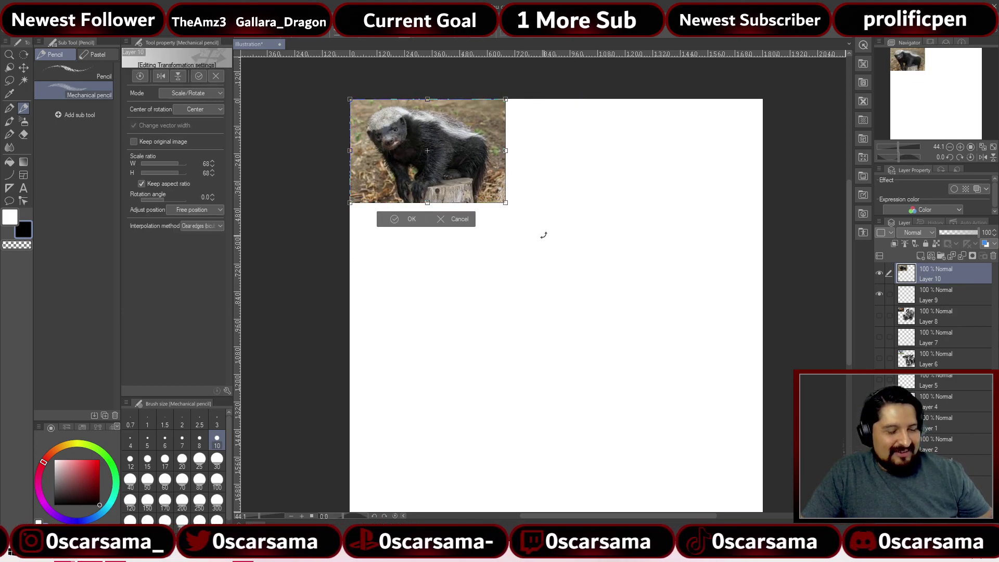
{"action": "key", "text": "Return"}
{"action": "scroll", "coordinate": [548, 277], "scroll_direction": "up", "scroll_amount": 1}
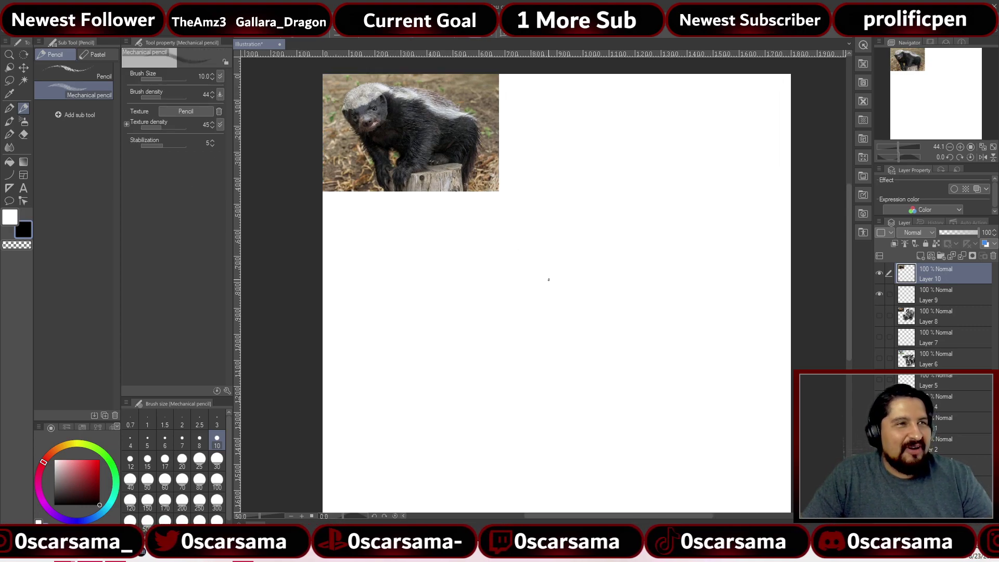
{"action": "scroll", "coordinate": [546, 277], "scroll_direction": "down", "scroll_amount": 1}
{"action": "scroll", "coordinate": [550, 290], "scroll_direction": "up", "scroll_amount": 1}
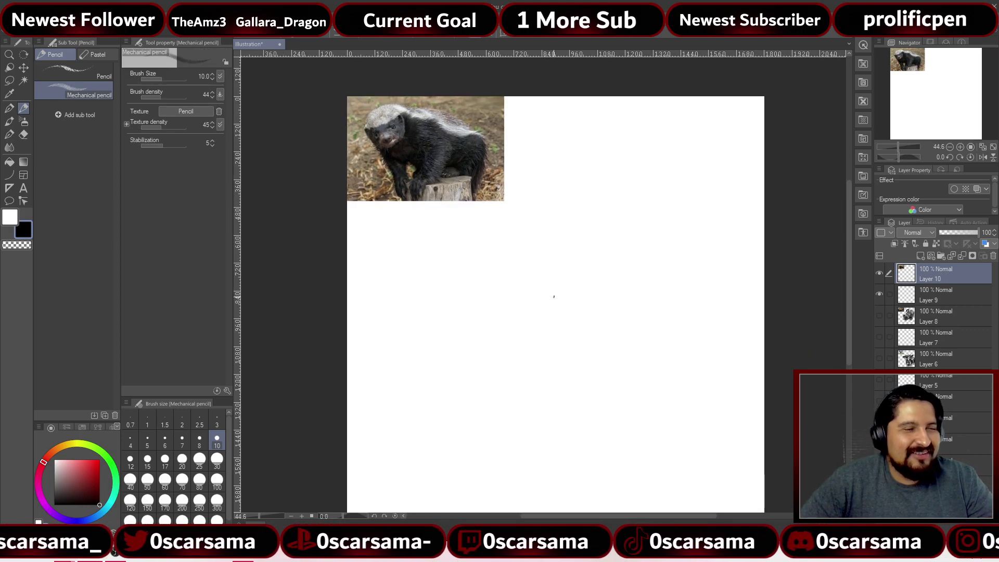